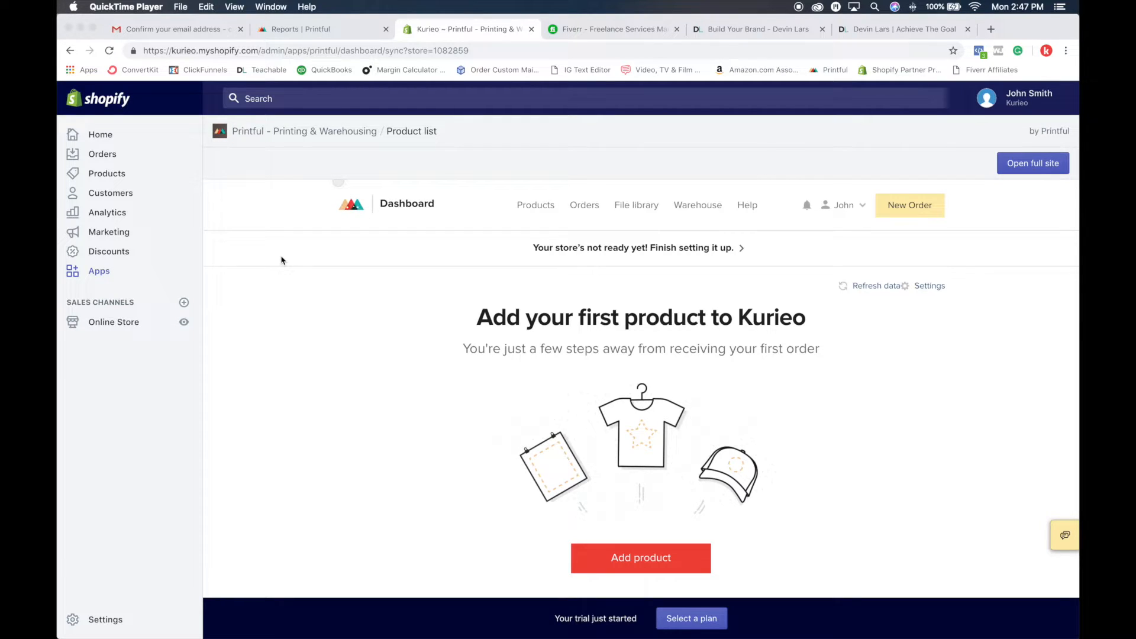
Step: Go to the store's home page and open the Printful - Printing & Warehousing app from the installed apps
scroll(283, 260, down, 1)
click(101, 136)
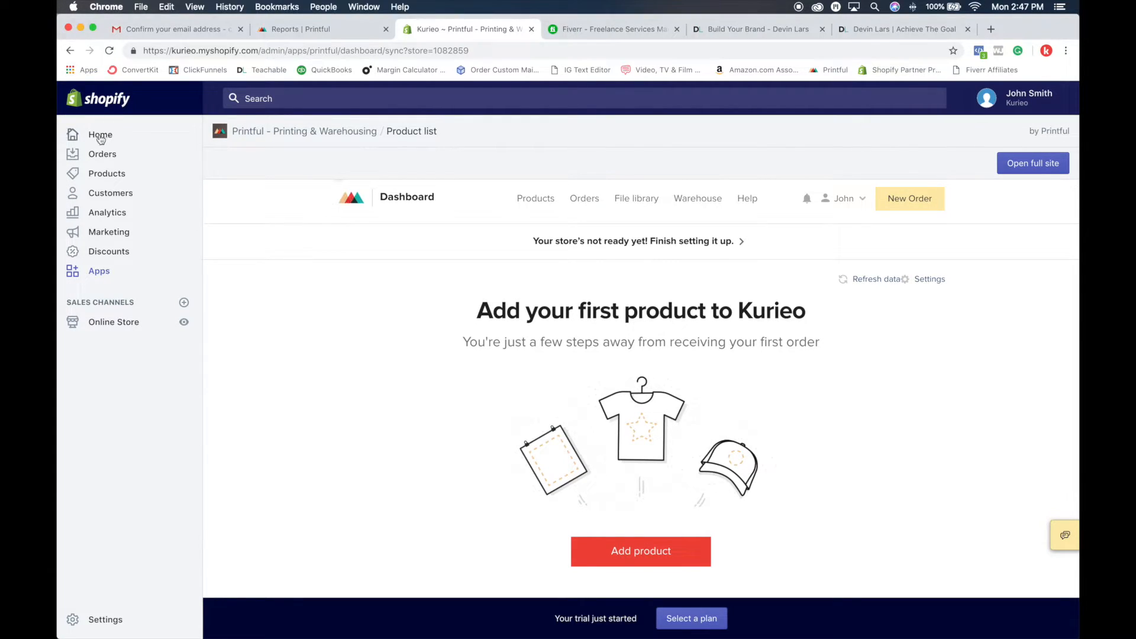
click(101, 136)
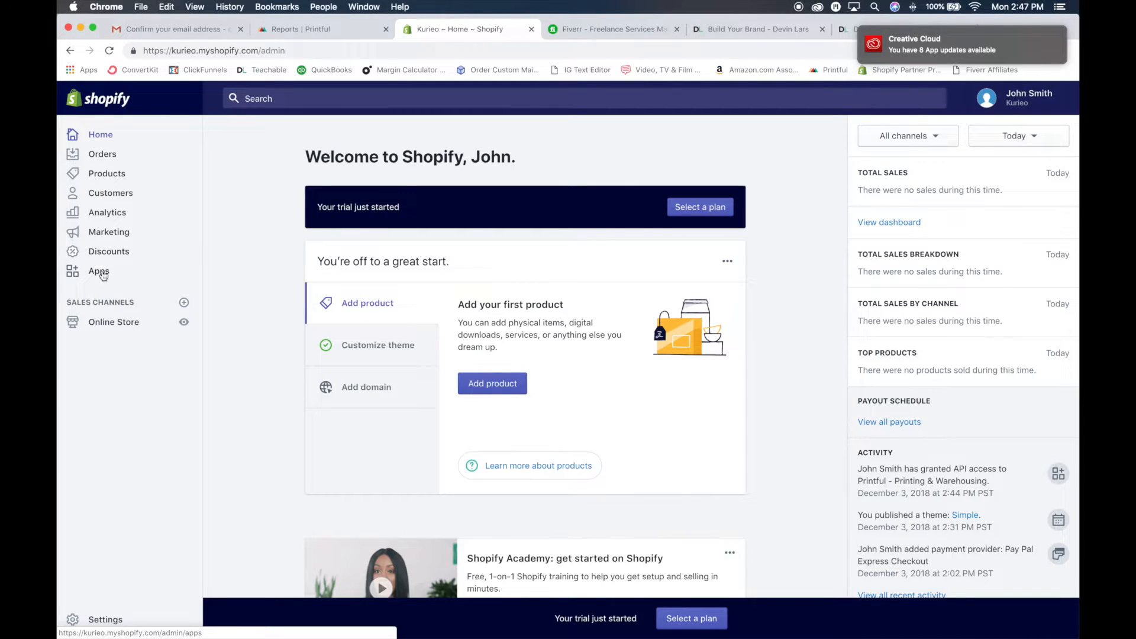
click(99, 271)
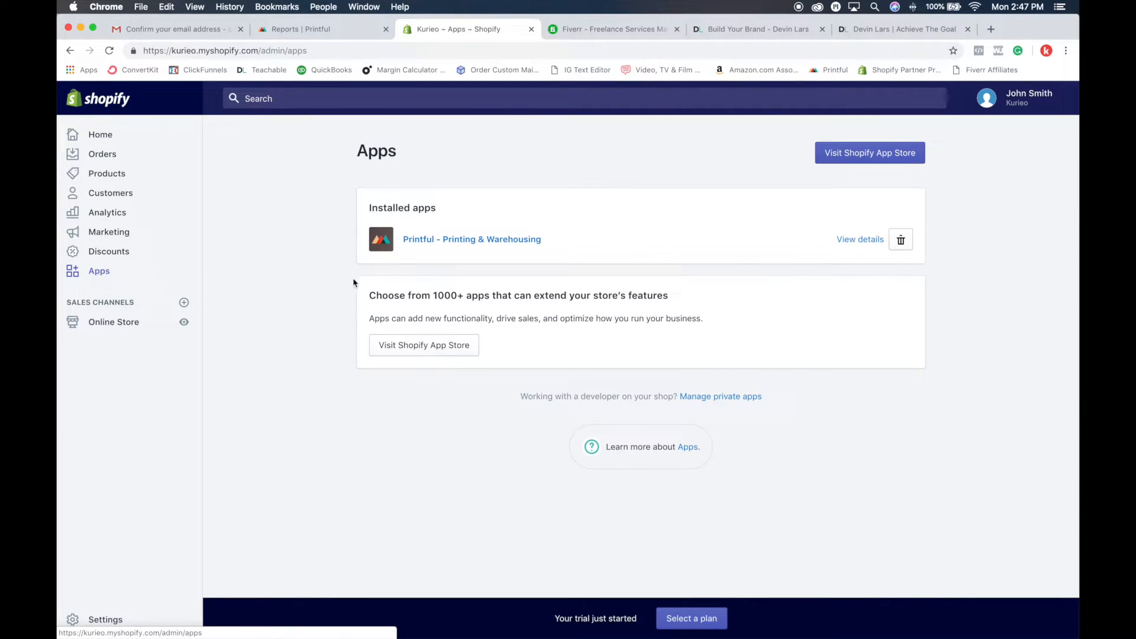
click(421, 244)
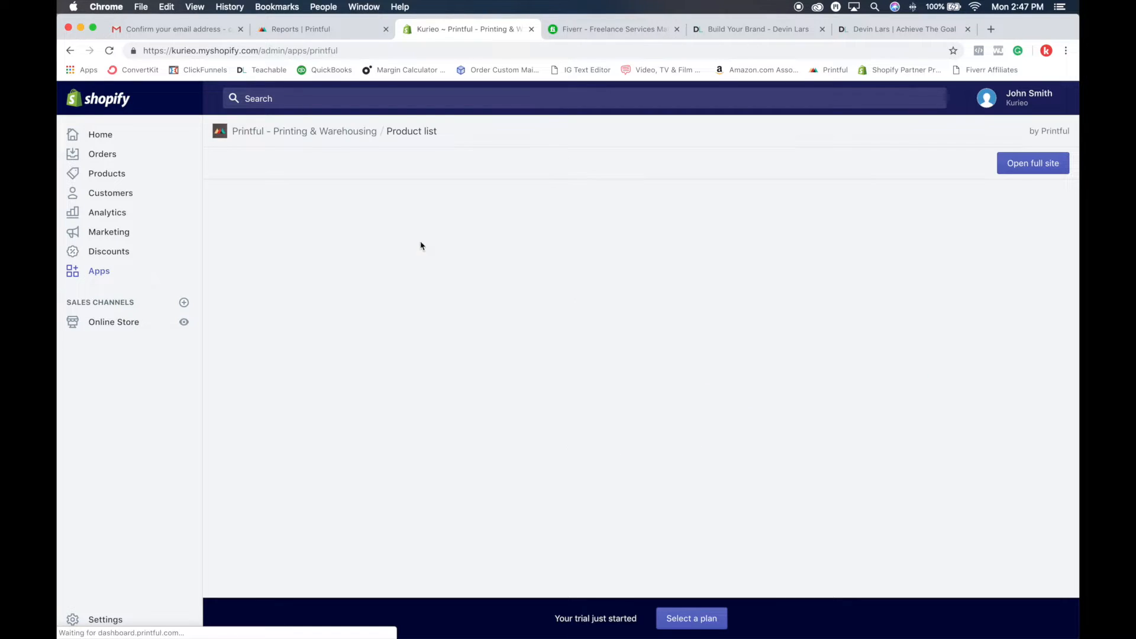
Step: Start adding a first product to the Kurieo store from the Printful dashboard
scroll(529, 376, down, 3)
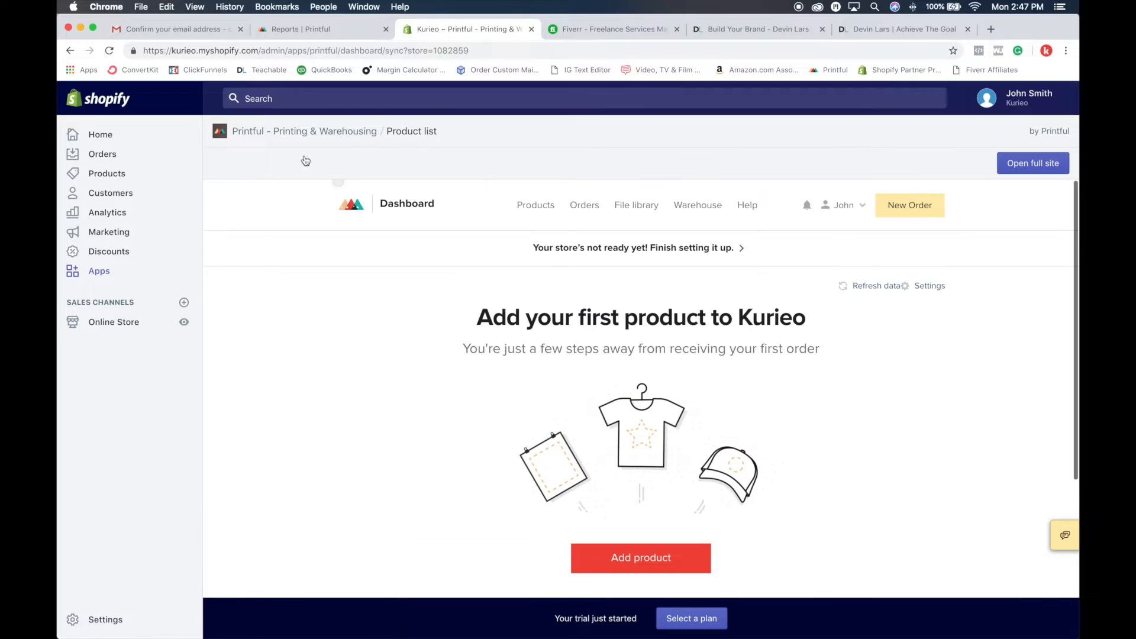
scroll(330, 285, up, 2)
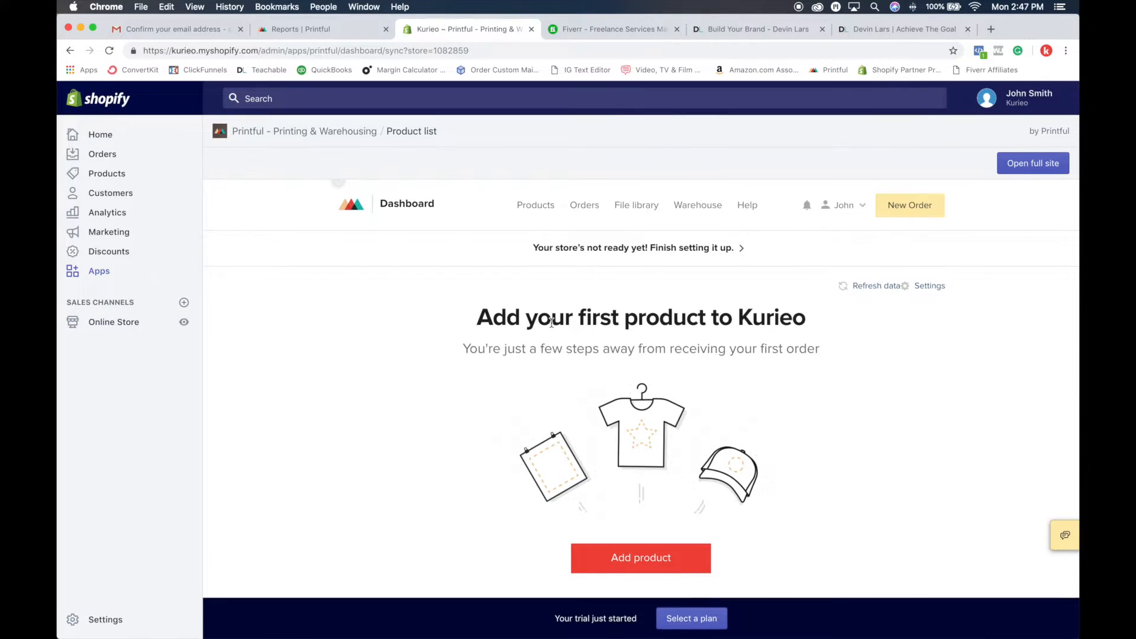
scroll(330, 285, down, 3)
scroll(330, 286, up, 3)
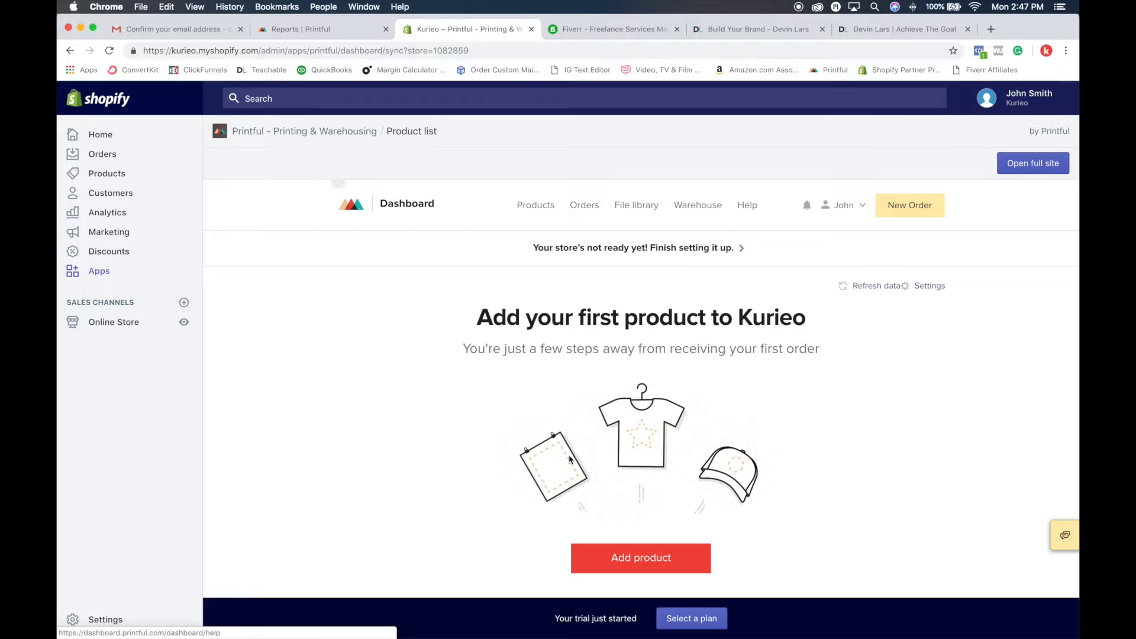
scroll(606, 403, down, 3)
scroll(426, 230, up, 3)
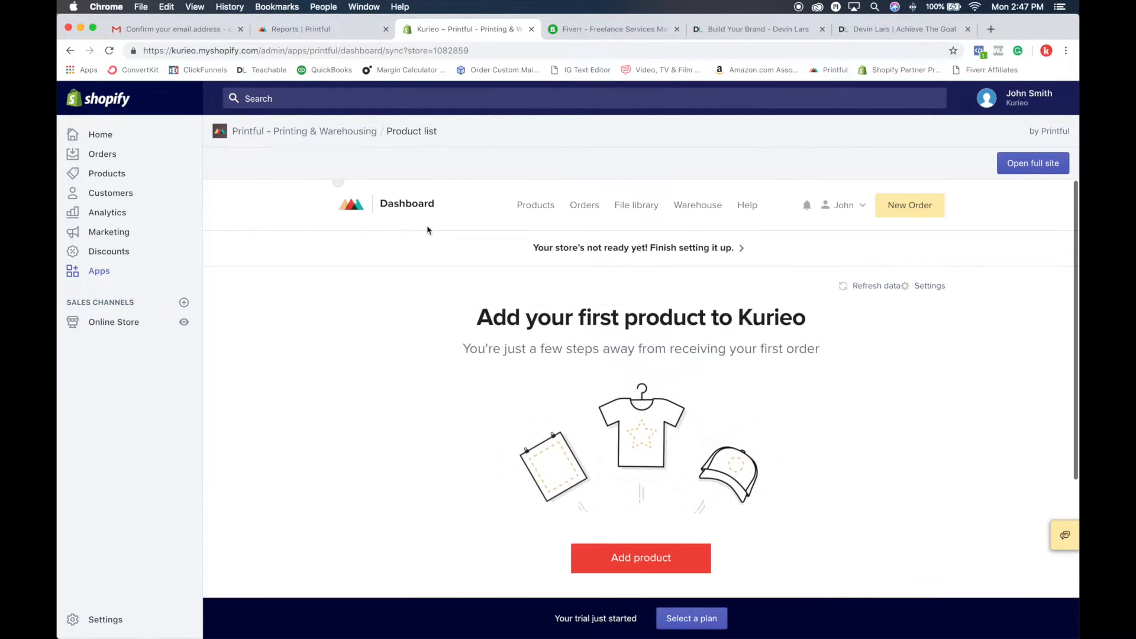
scroll(427, 231, down, 3)
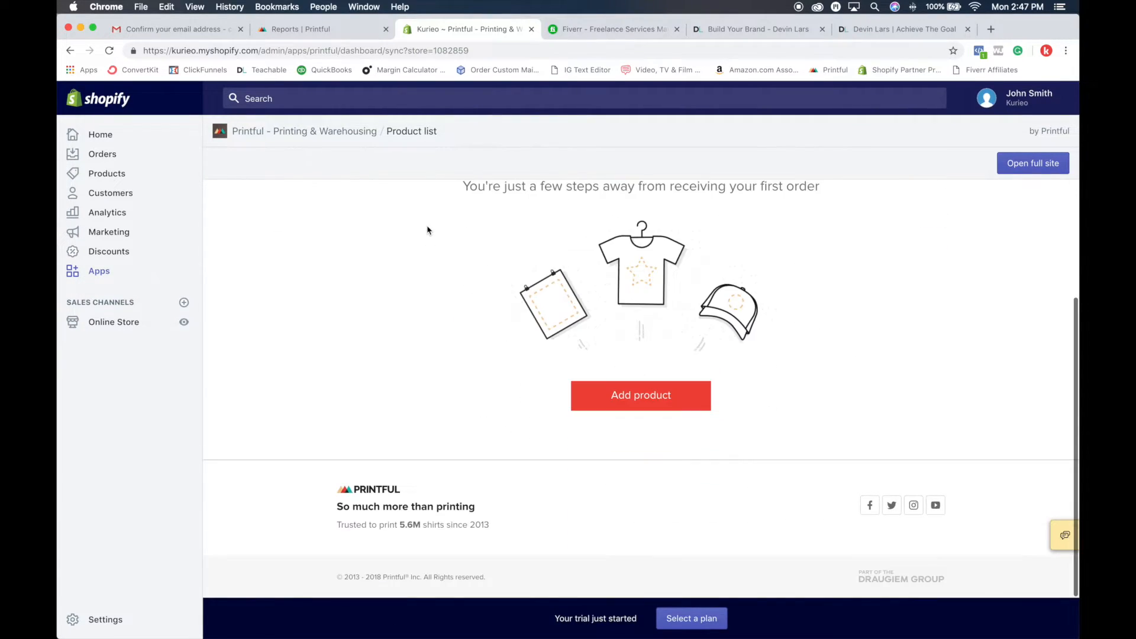
click(664, 401)
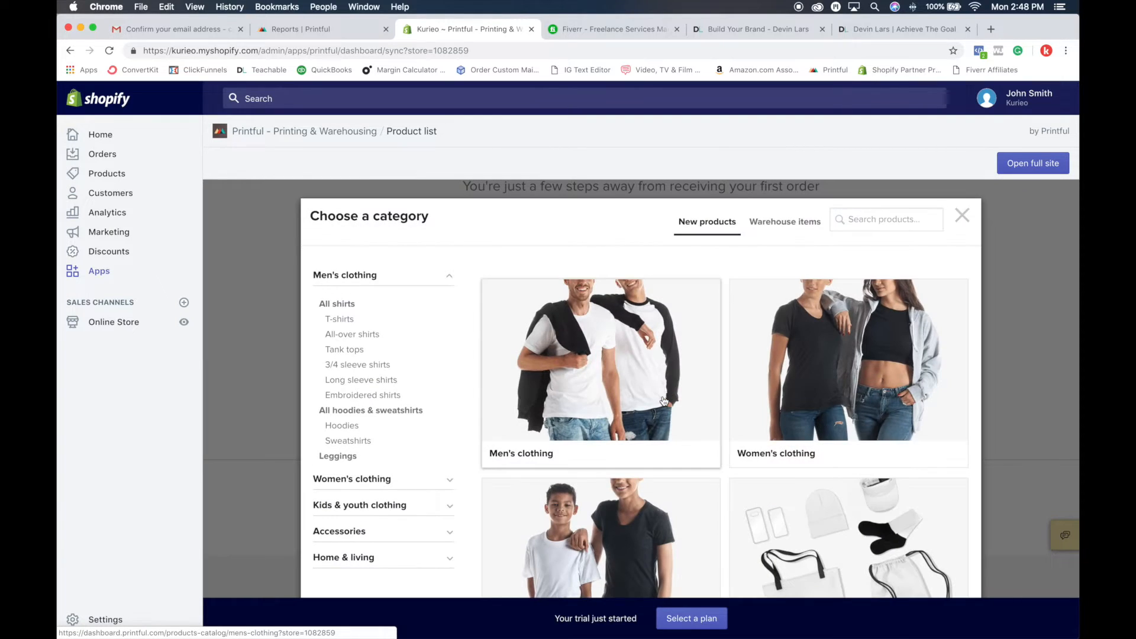
Step: Browse the product subcategories under Kids & youth clothing, Accessories and Home & living
scroll(645, 353, down, 2)
scroll(642, 355, up, 2)
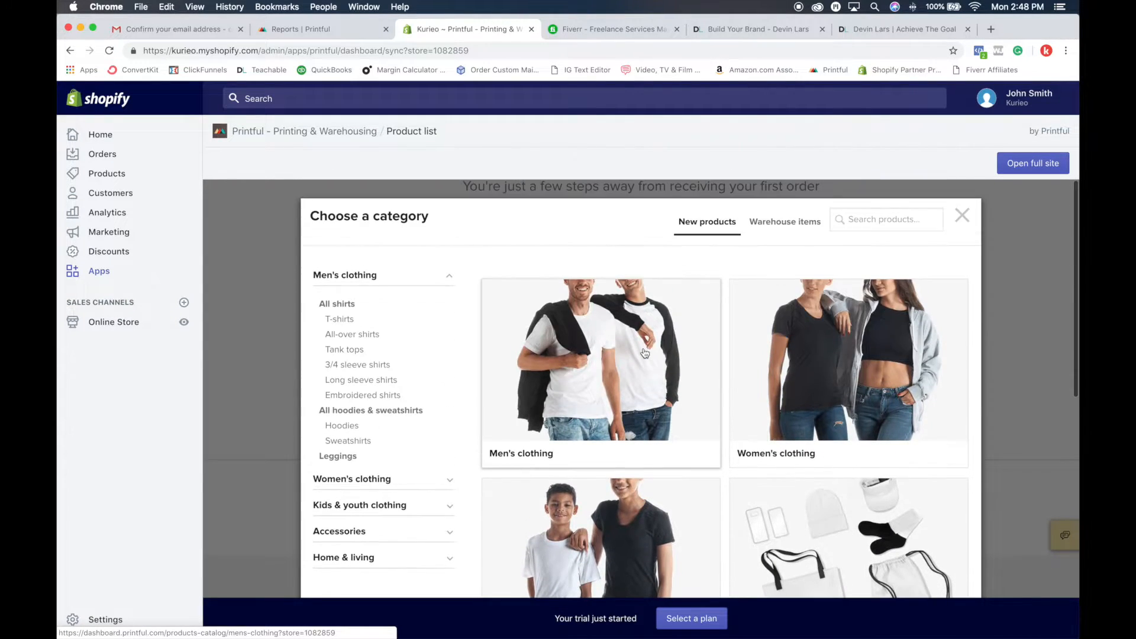
scroll(366, 385, down, 2)
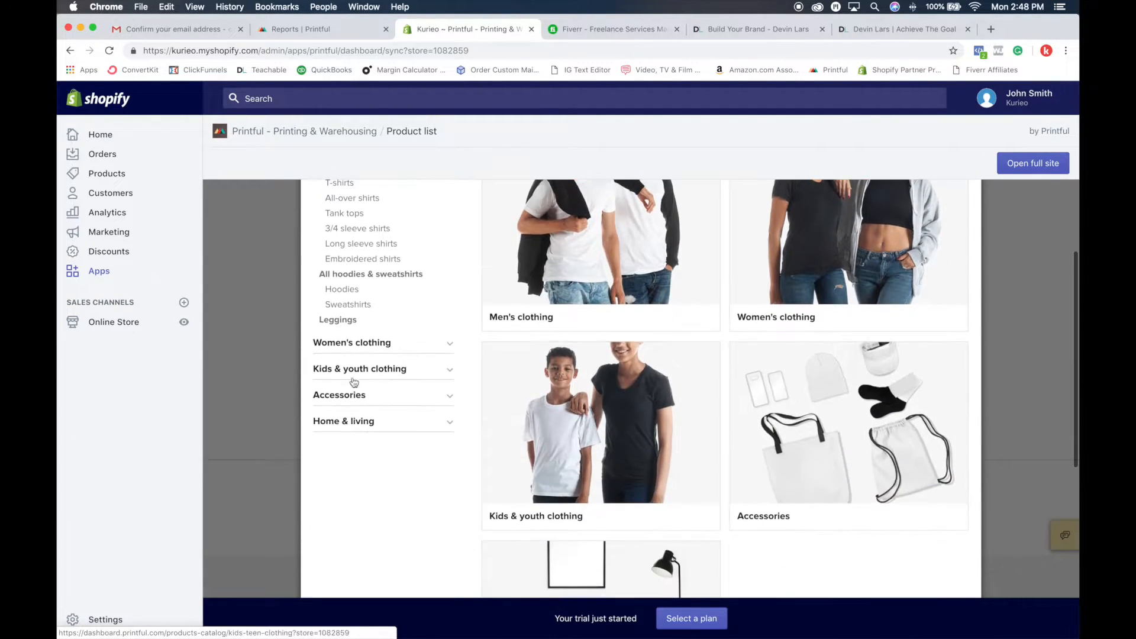
click(319, 411)
scroll(377, 414, down, 1)
click(376, 417)
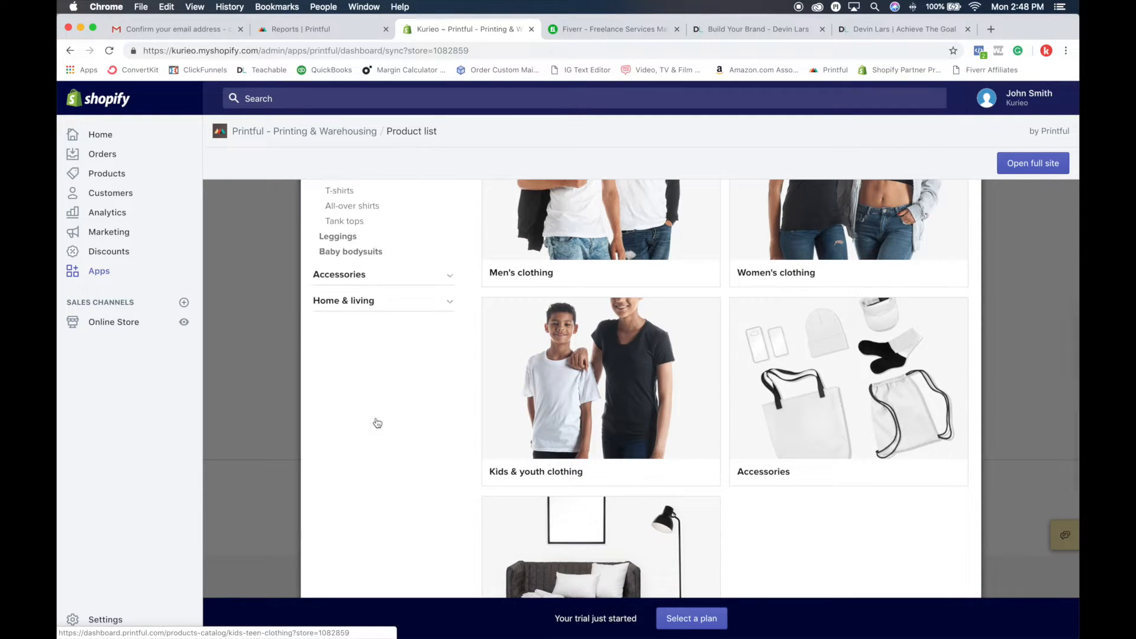
click(352, 276)
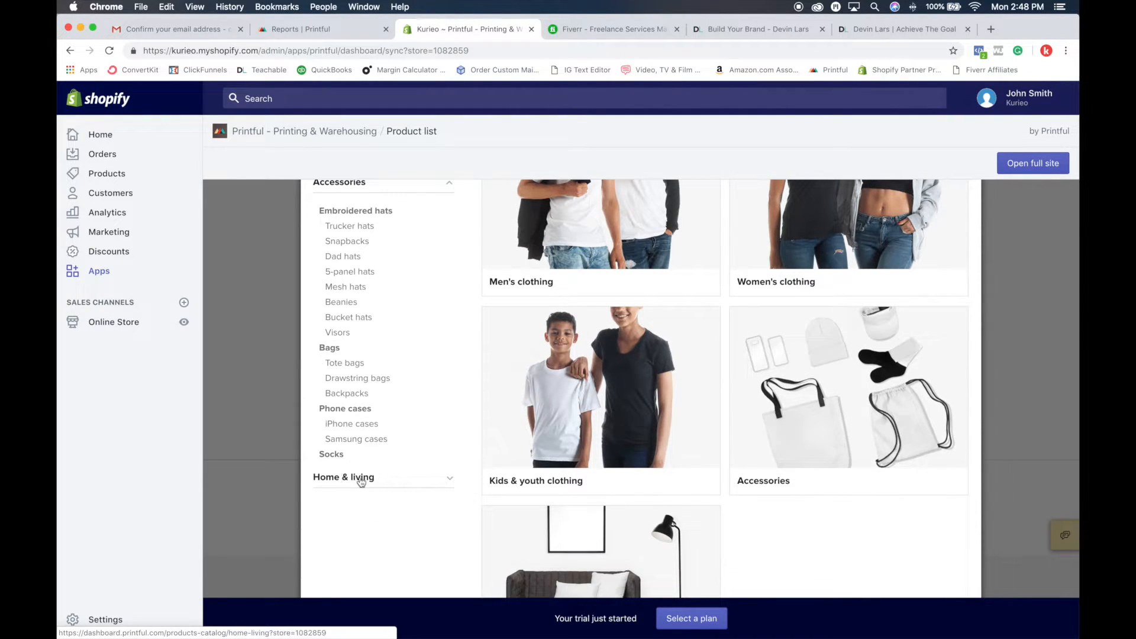
click(360, 478)
scroll(418, 479, up, 3)
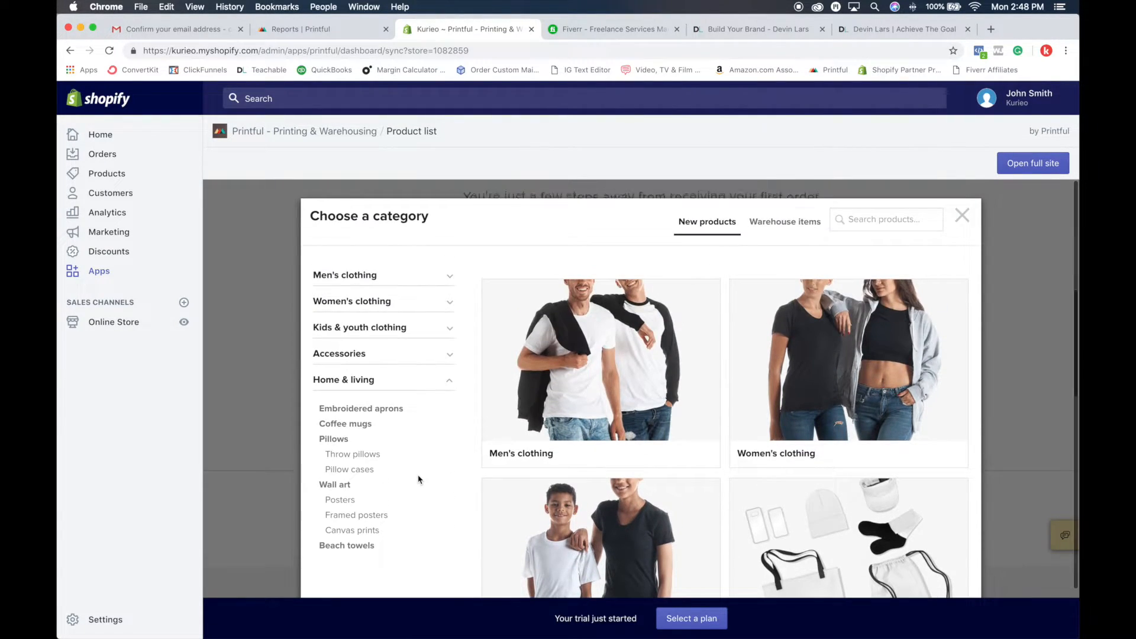
Step: Choose the Bella + Canvas 3001 Unisex Short Sleeve Jersey T-Shirt with Tear Away Label from the men's T-shirts
click(369, 275)
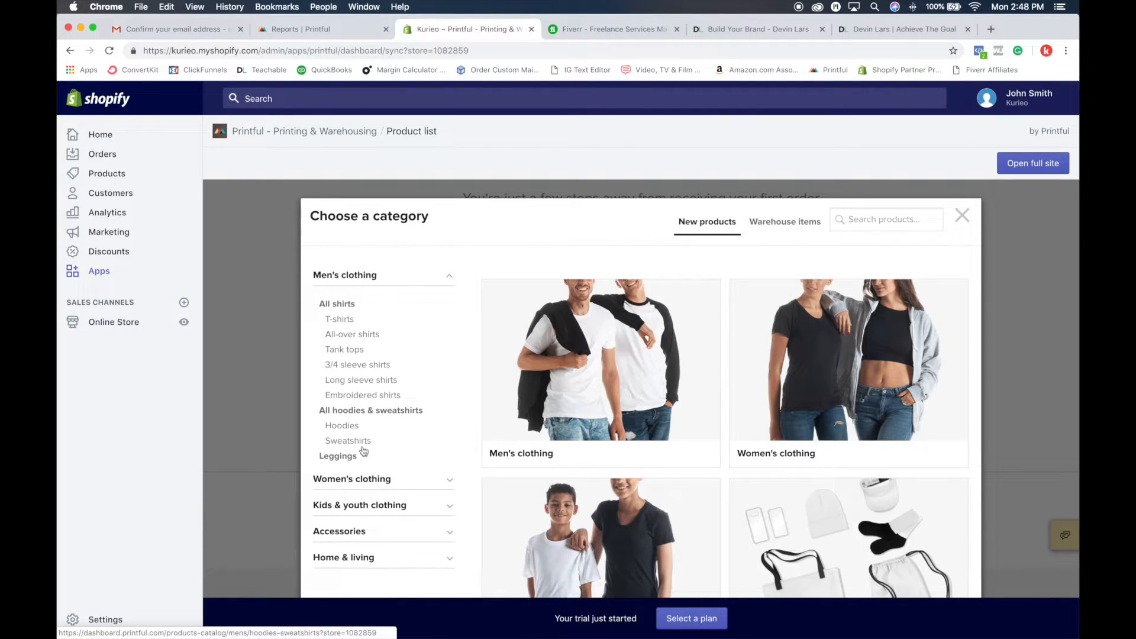
click(348, 321)
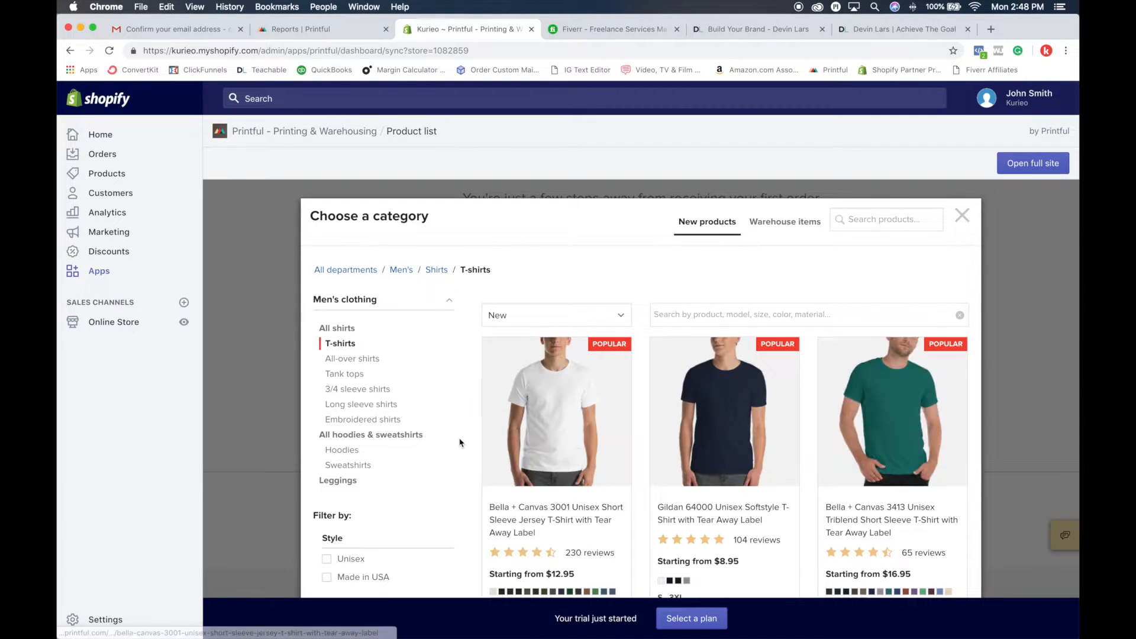
scroll(355, 355, down, 3)
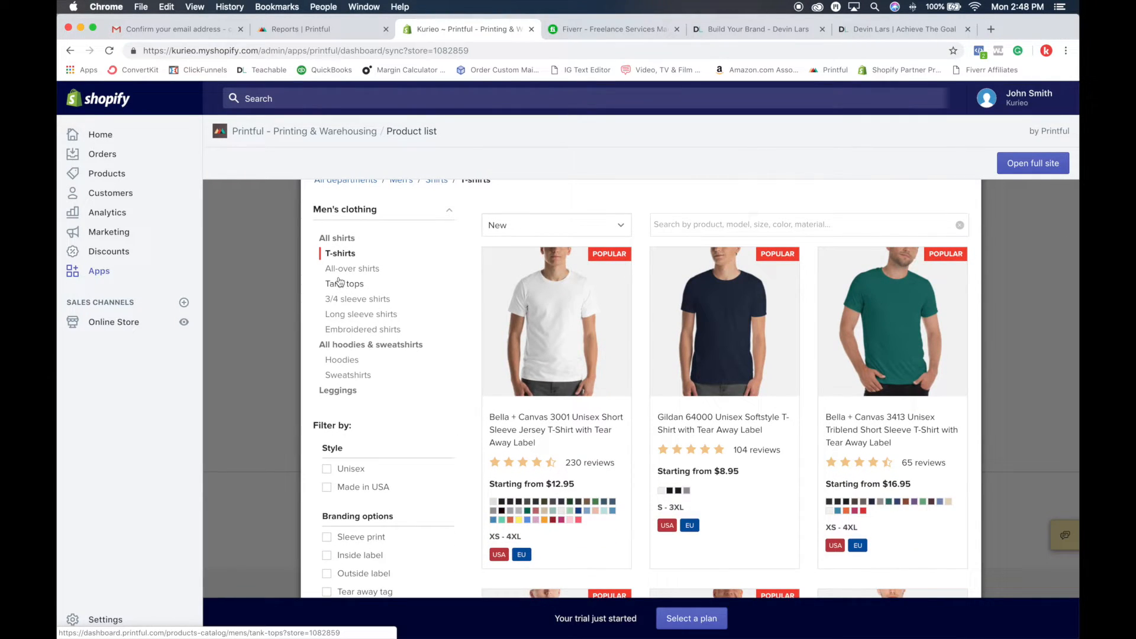
scroll(339, 282, down, 2)
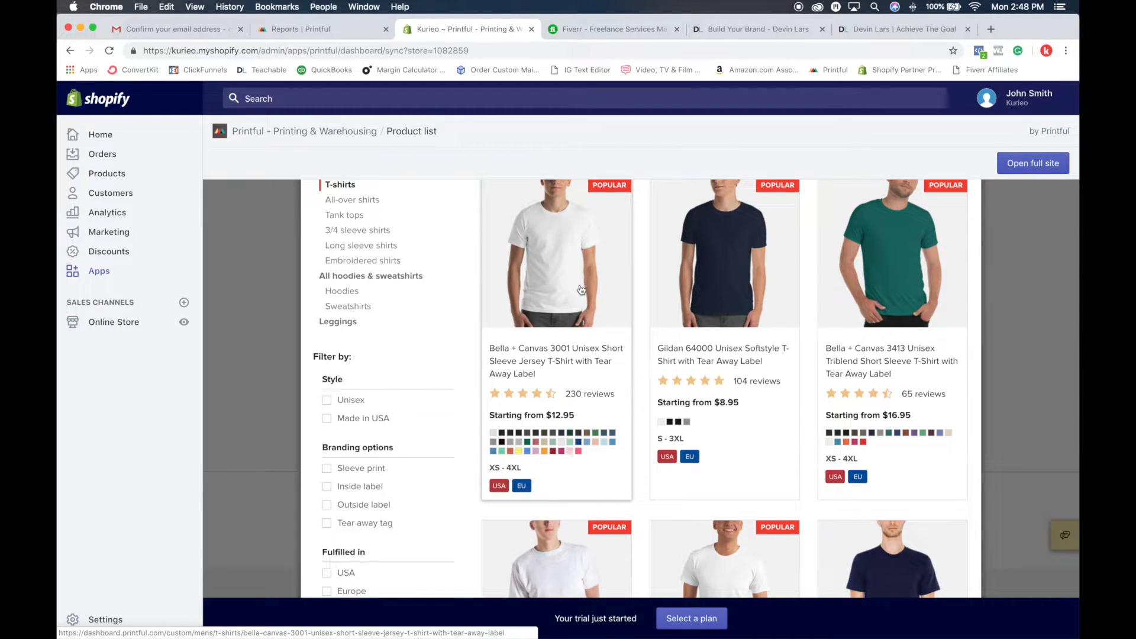
scroll(581, 289, up, 2)
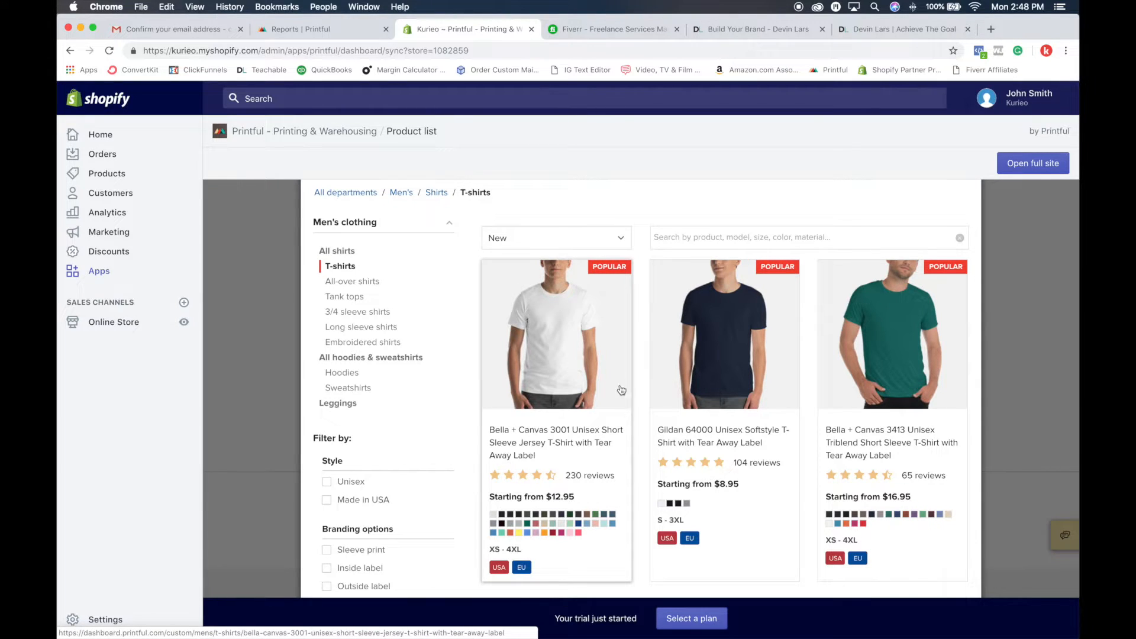
click(572, 365)
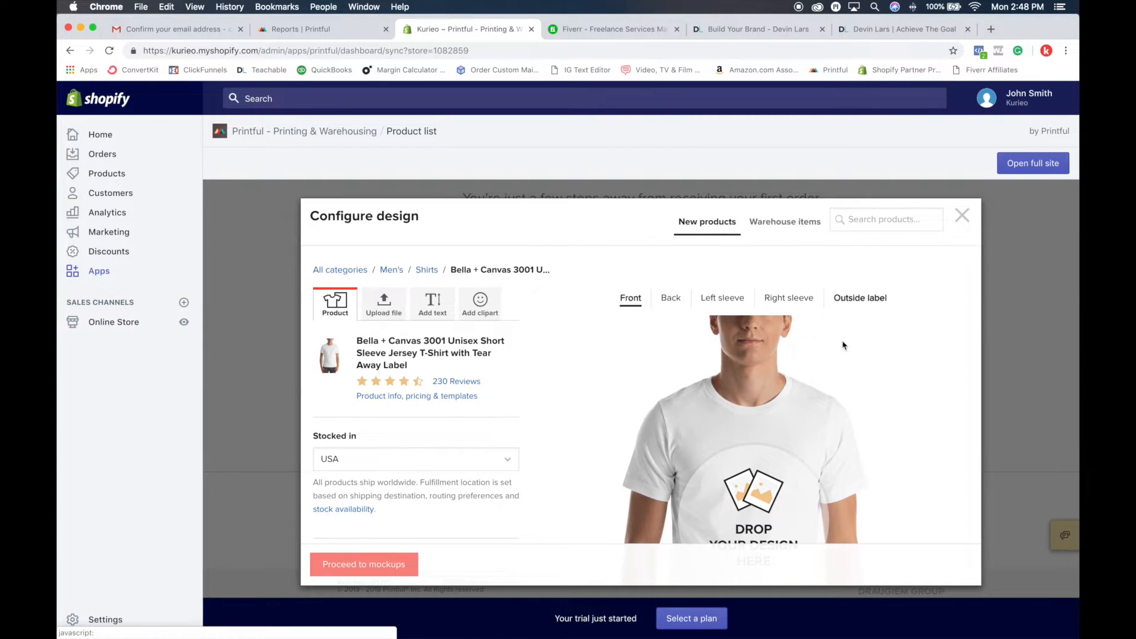
Step: Try the Embroidery technique on the T-shirt and switch back to Printing (DTG)
scroll(843, 345, down, 5)
scroll(840, 284, up, 5)
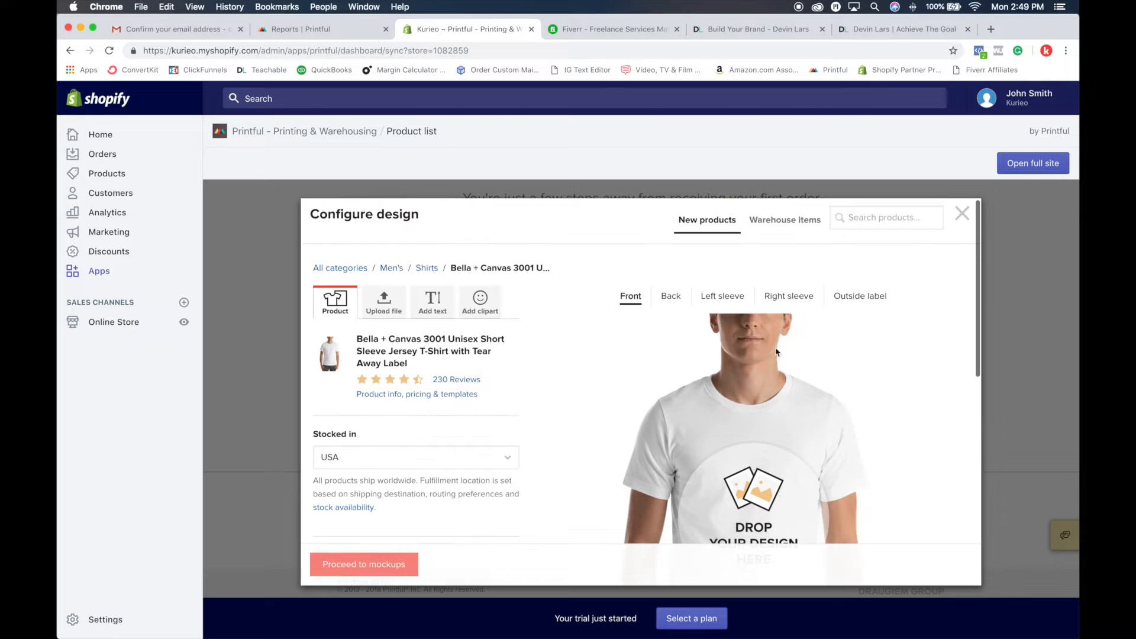
scroll(388, 349, down, 2)
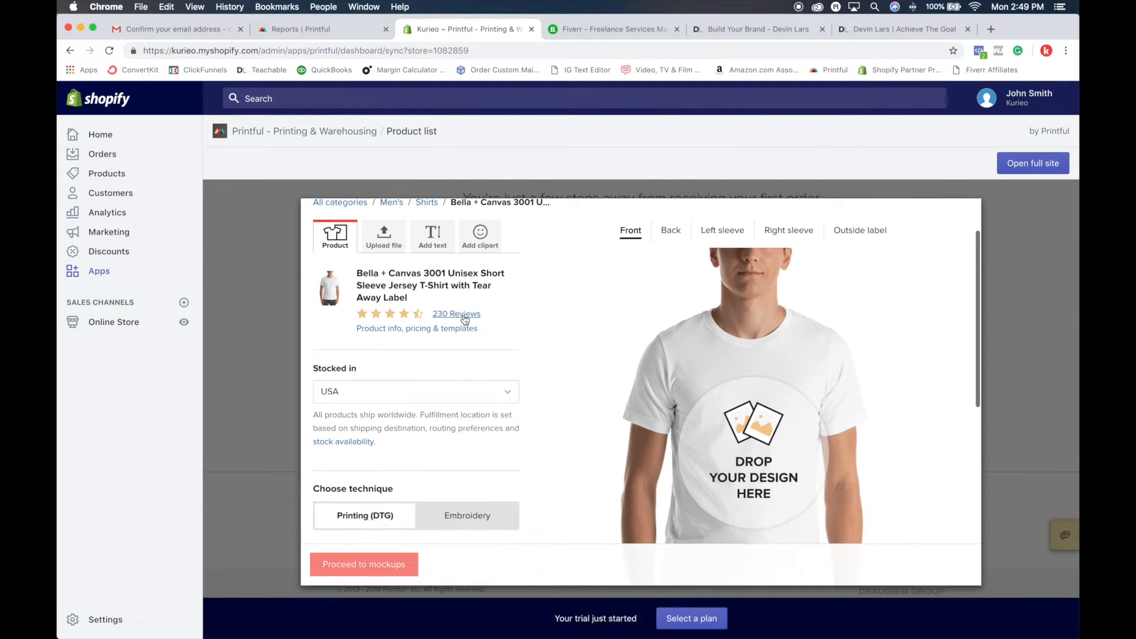
scroll(456, 342, down, 1)
scroll(455, 343, down, 3)
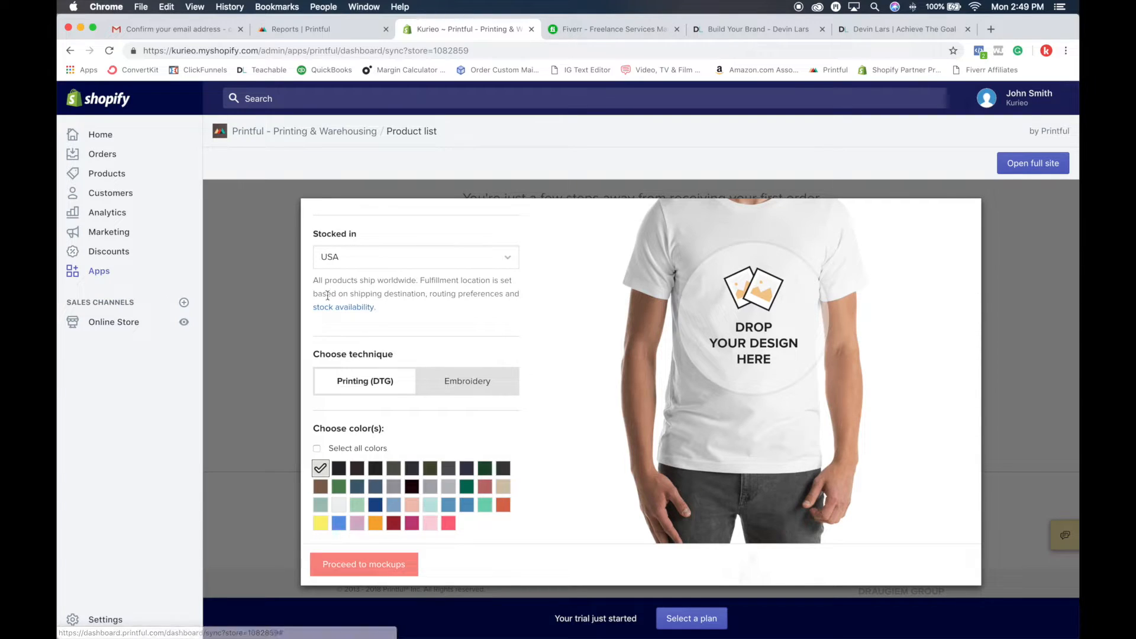
scroll(447, 322, down, 3)
click(473, 287)
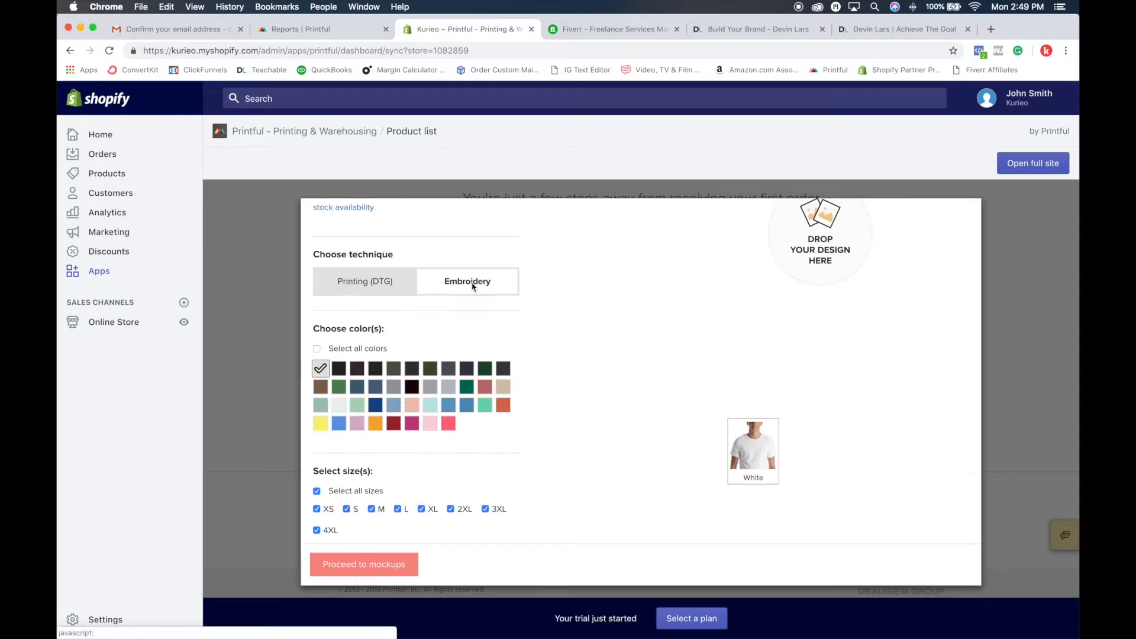
click(379, 281)
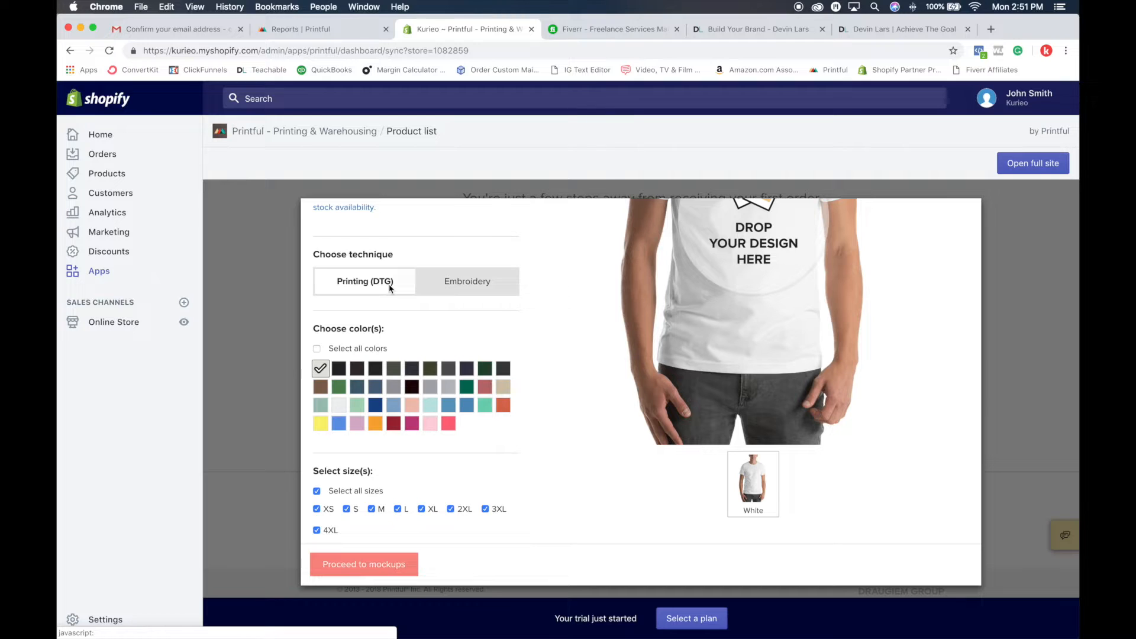
Step: View the T-shirt's back, left sleeve, right sleeve and outside label print areas and return to the front
scroll(521, 309, up, 10)
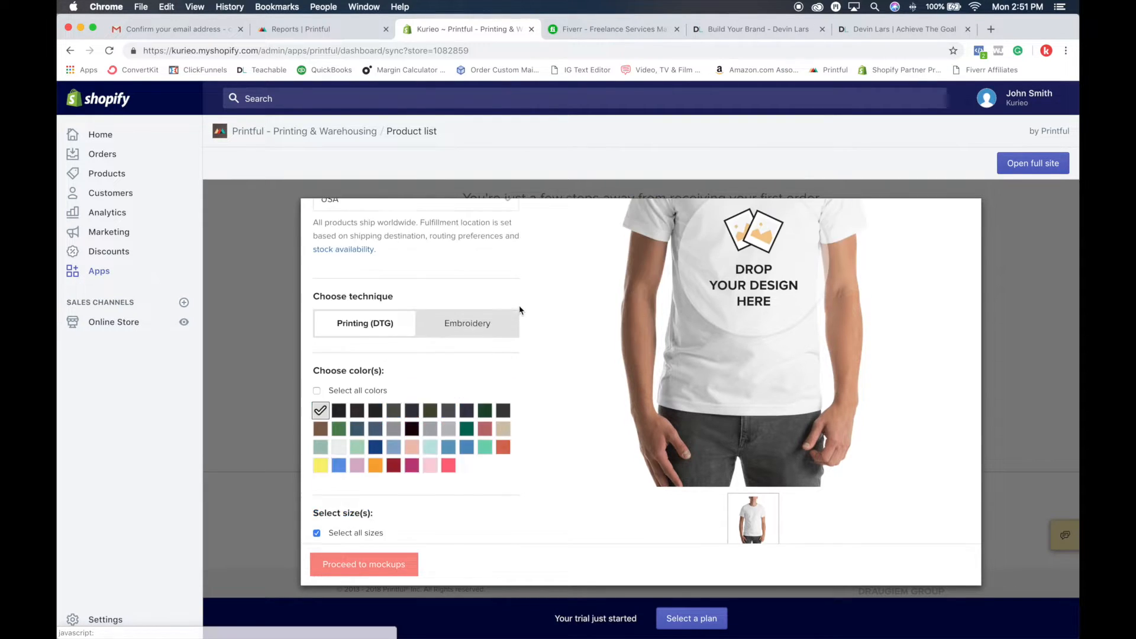
scroll(467, 393, down, 5)
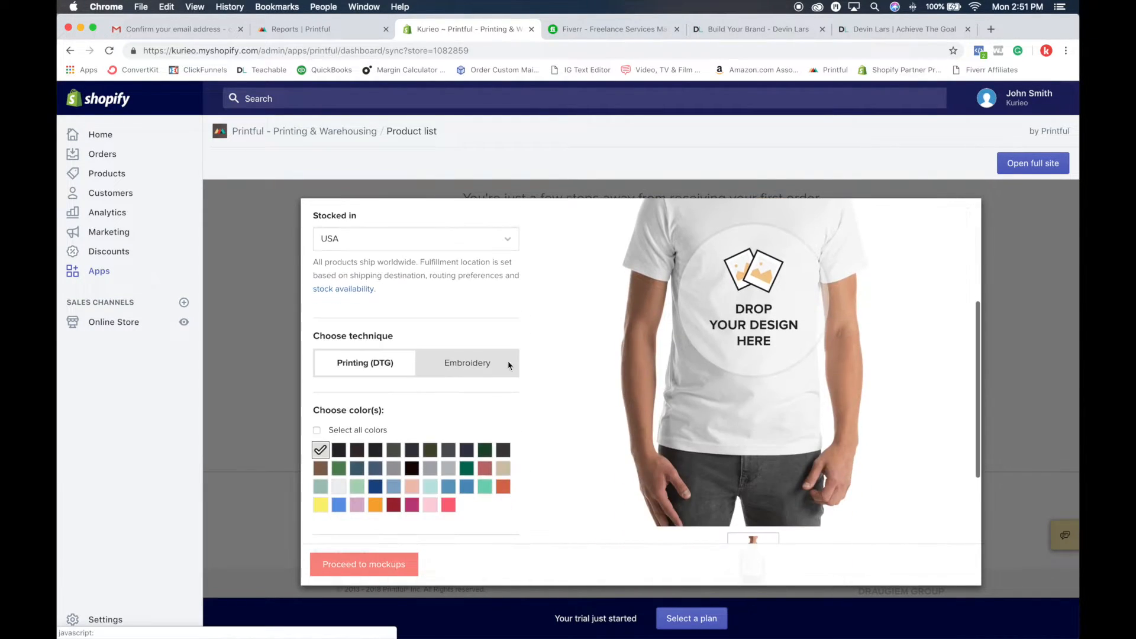
scroll(782, 361, up, 5)
scroll(778, 360, down, 5)
scroll(778, 360, up, 6)
click(671, 299)
click(722, 298)
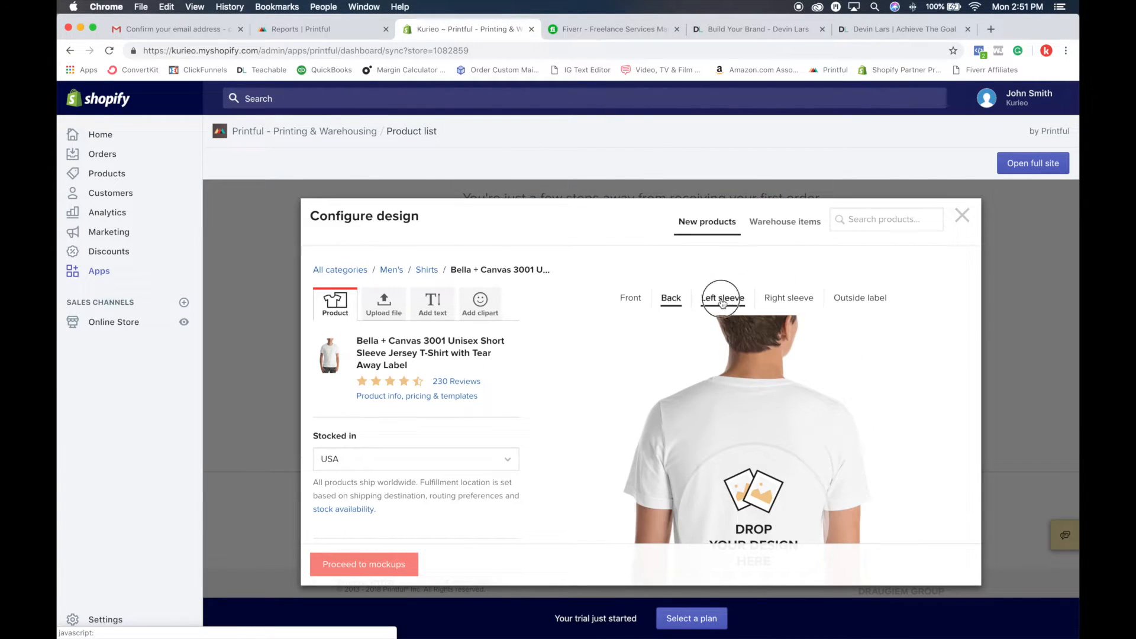
click(789, 298)
click(873, 300)
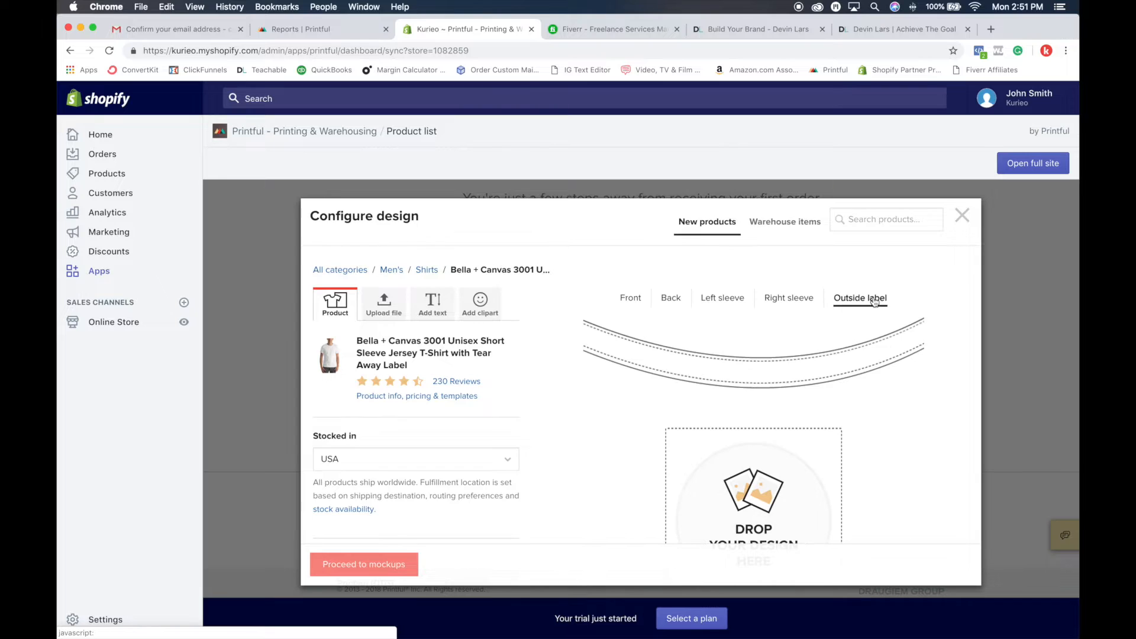
click(621, 301)
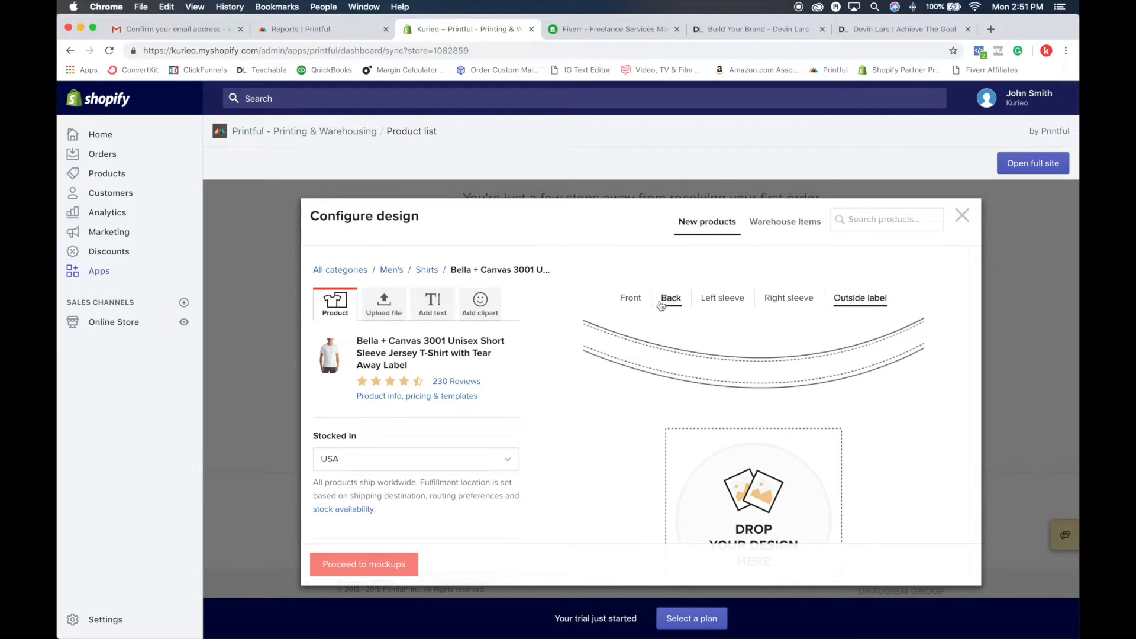
Step: Add Black, Leaf and Heather Blue to the T-shirt's color choices
scroll(578, 328, down, 5)
scroll(578, 332, down, 1)
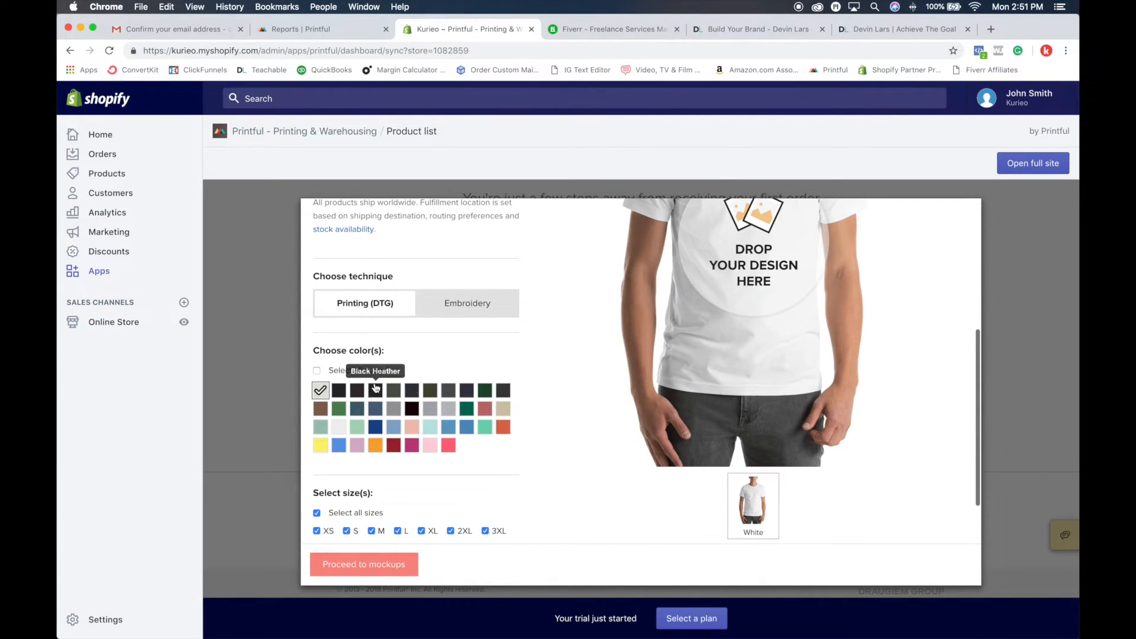
click(341, 392)
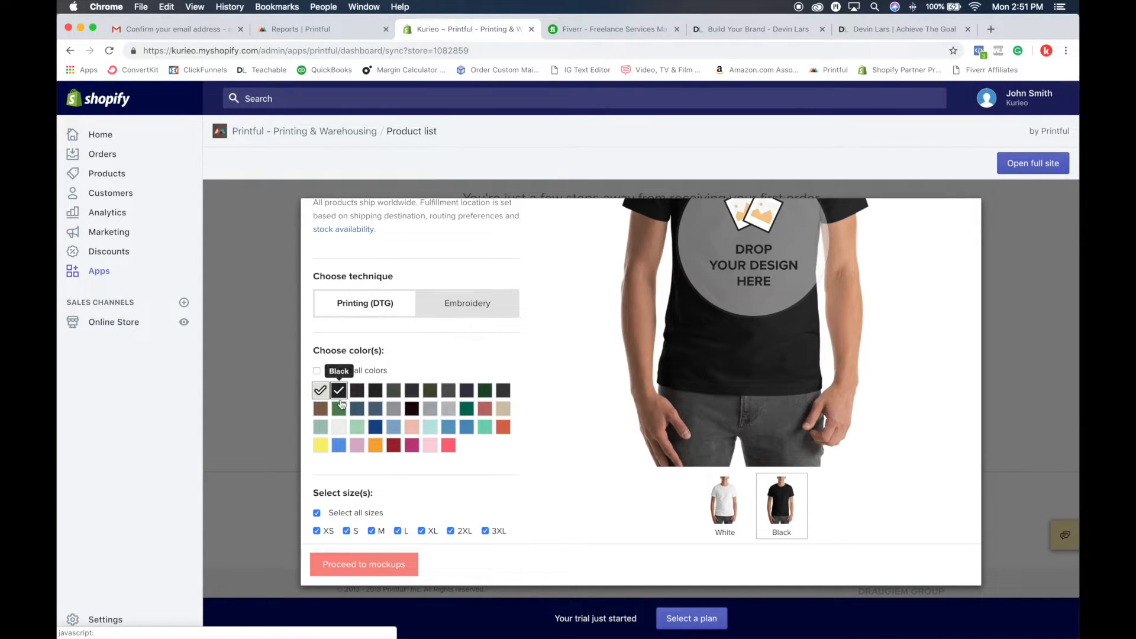
click(340, 409)
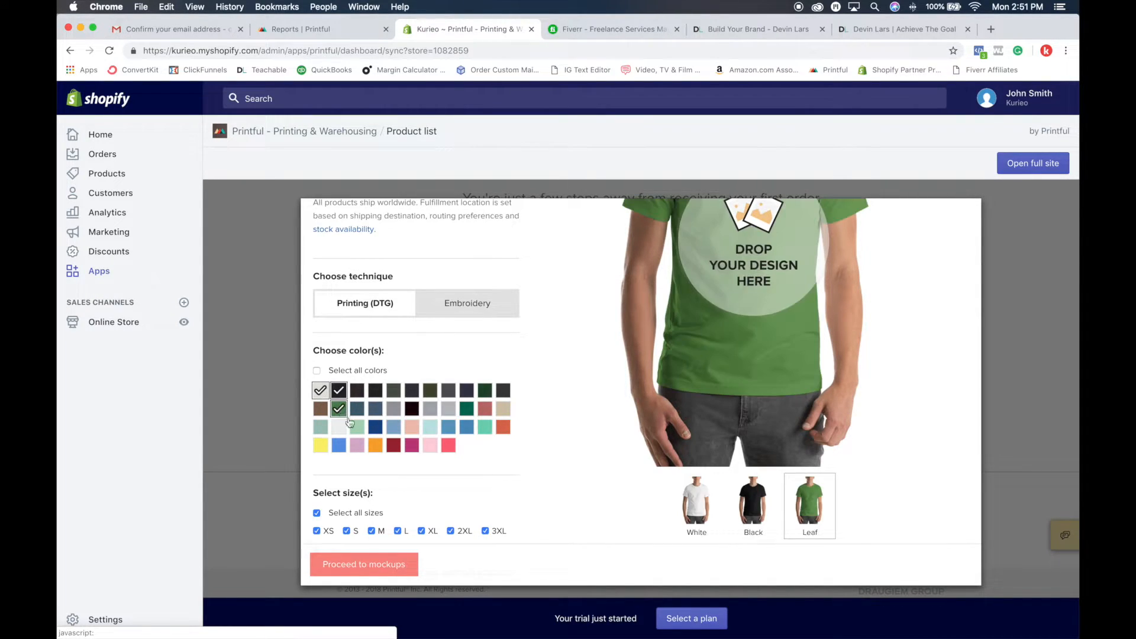
click(394, 427)
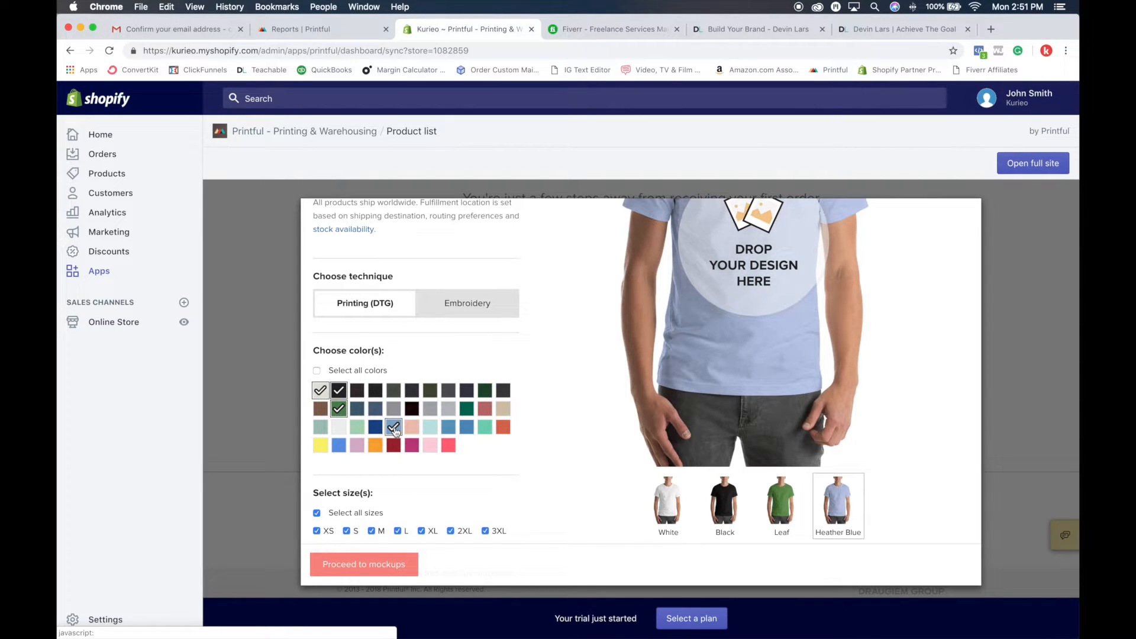
Step: Add Kelly, Mauve and Heather Orange to the T-shirt's color choices
click(467, 411)
click(486, 413)
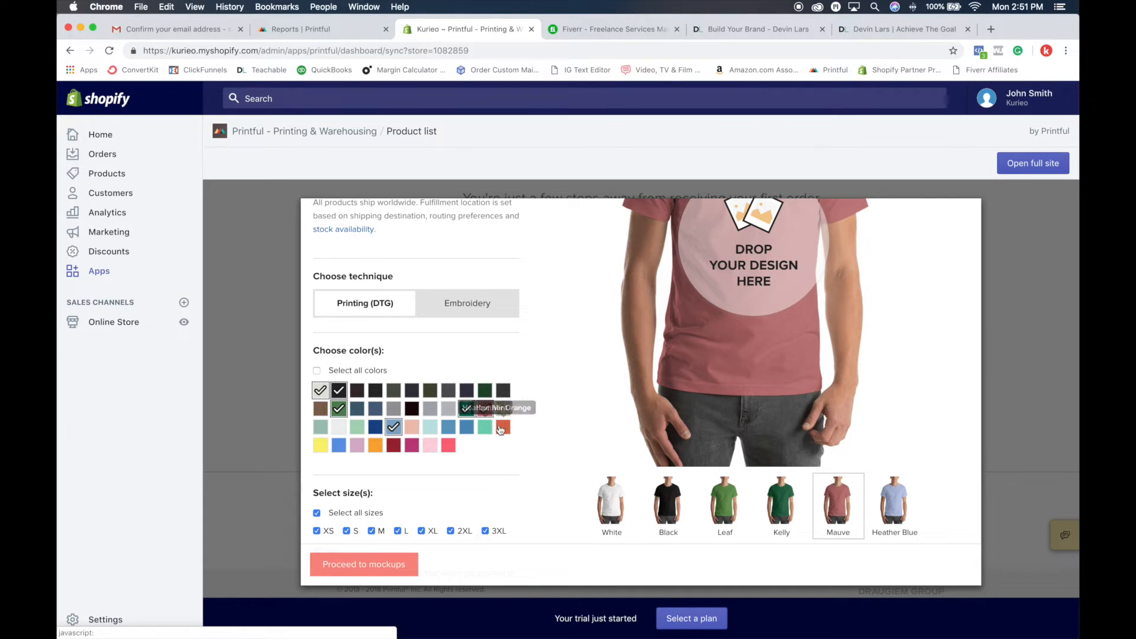
click(503, 427)
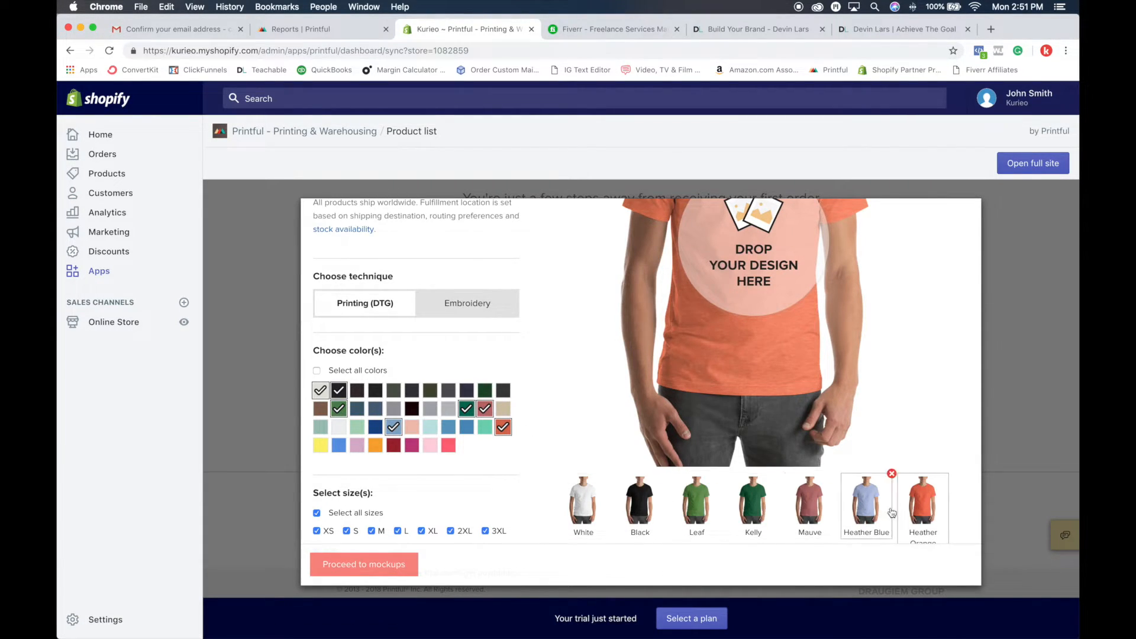
Step: Exclude sizes 4XL, 3XL and XS from the T-shirt's offered sizes
scroll(889, 512, down, 3)
scroll(494, 468, down, 1)
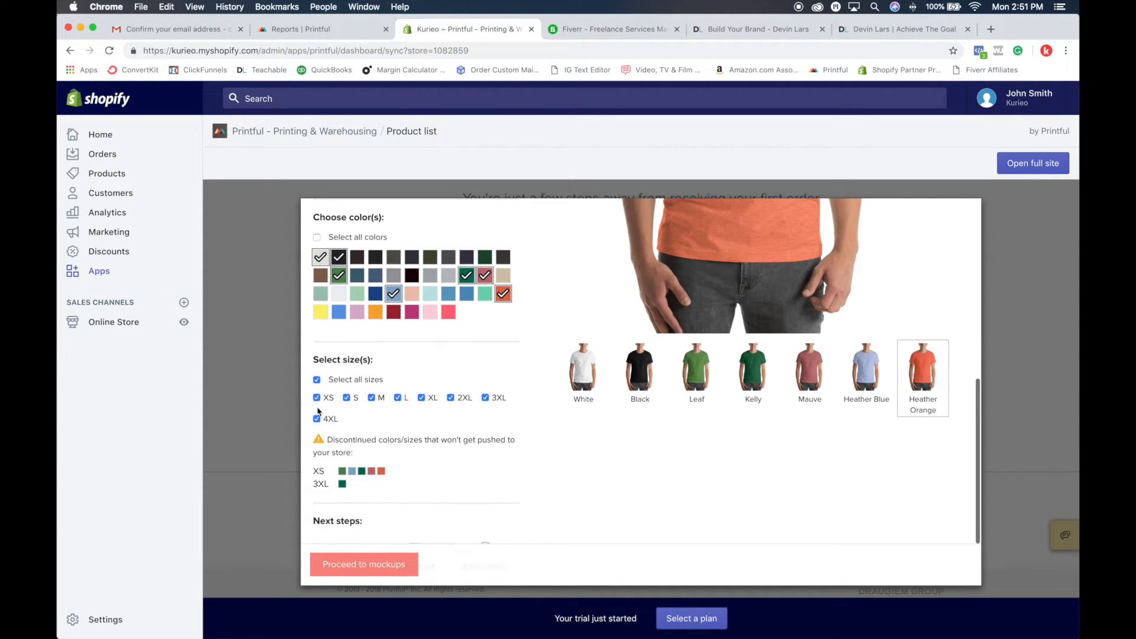
click(316, 419)
click(486, 397)
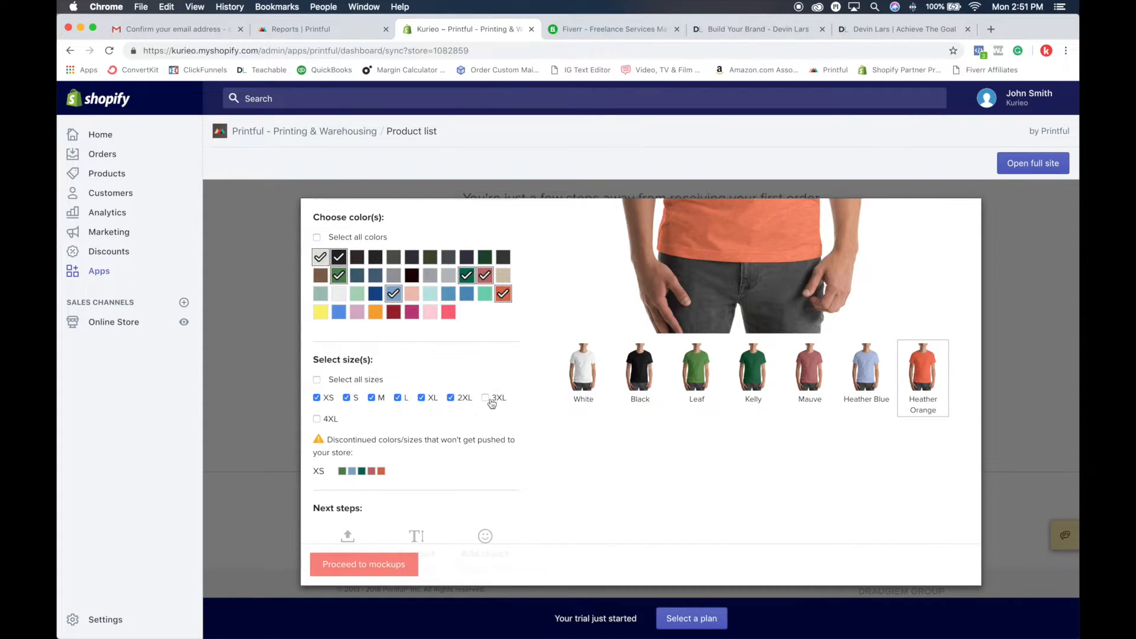
click(318, 399)
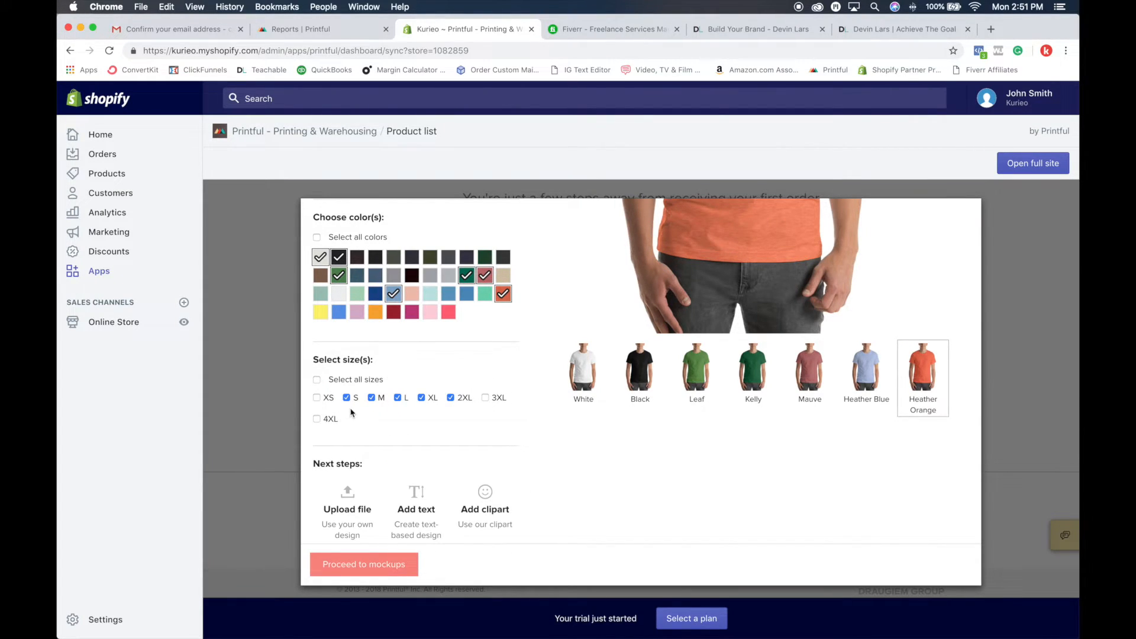
scroll(496, 414, down, 2)
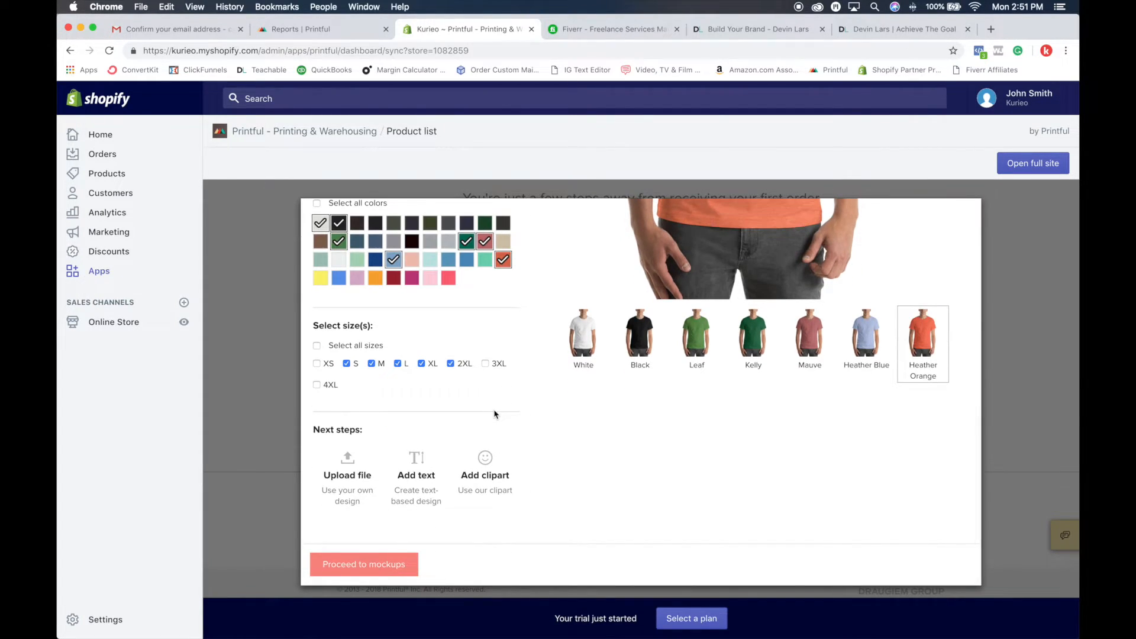
Step: Add the Gingerbread cookie clipart from the Line drawings group to the T-shirt's front
scroll(496, 414, up, 10)
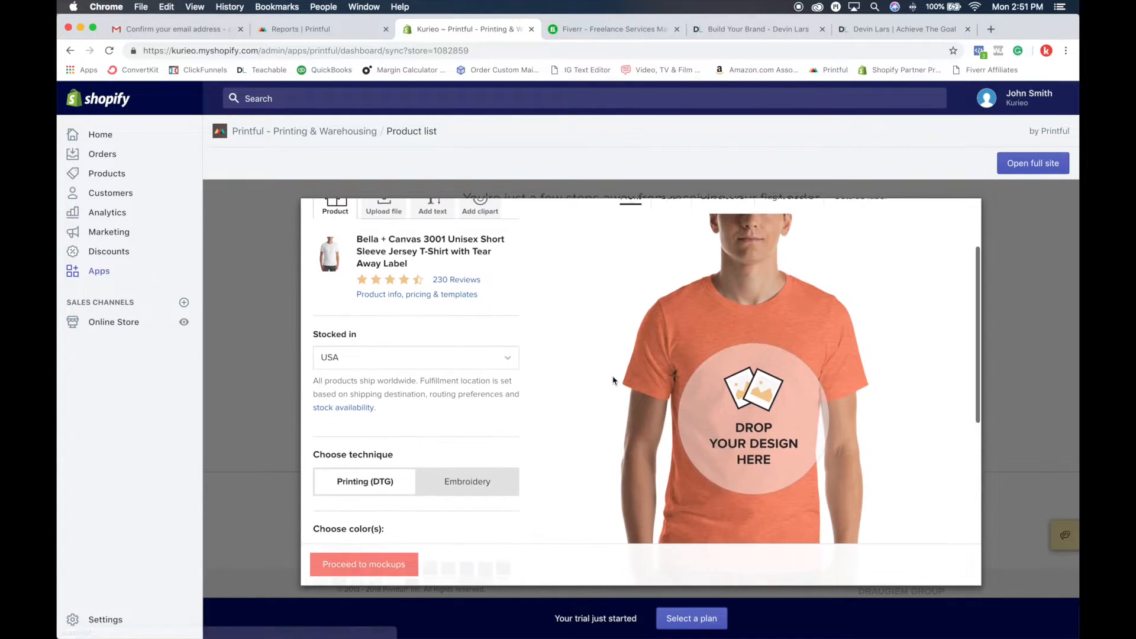
click(491, 322)
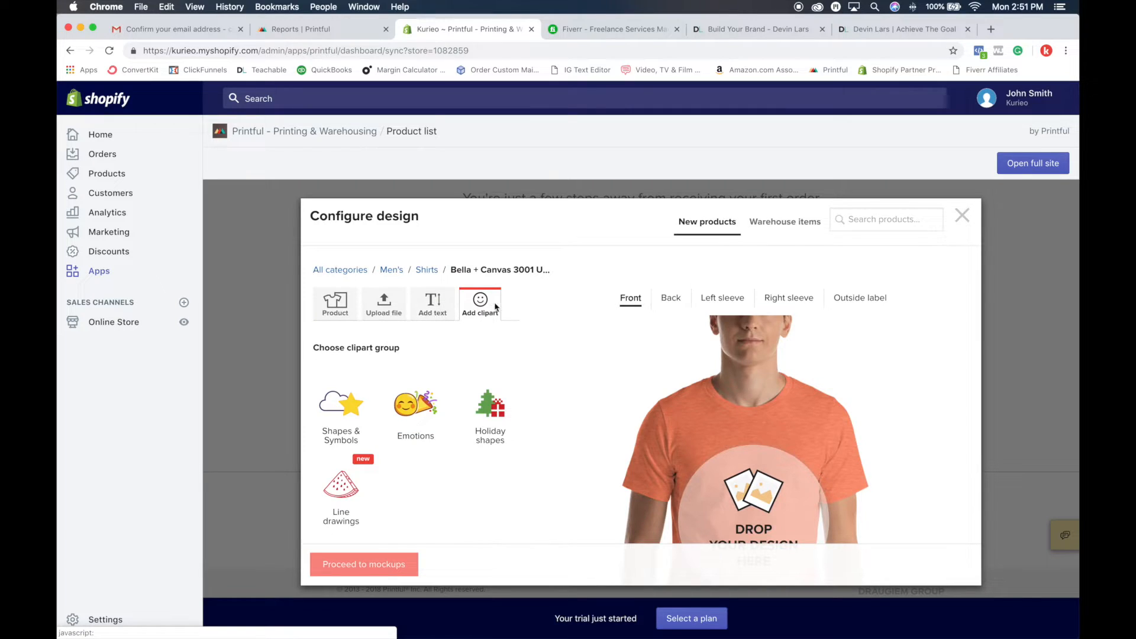
scroll(388, 412, down, 3)
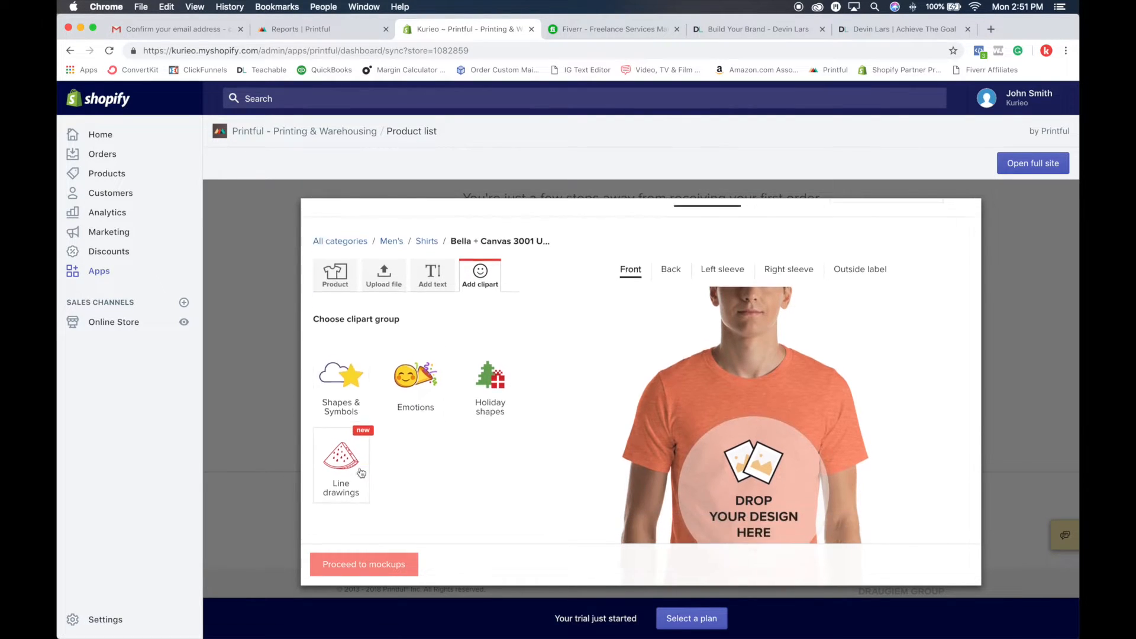
click(343, 397)
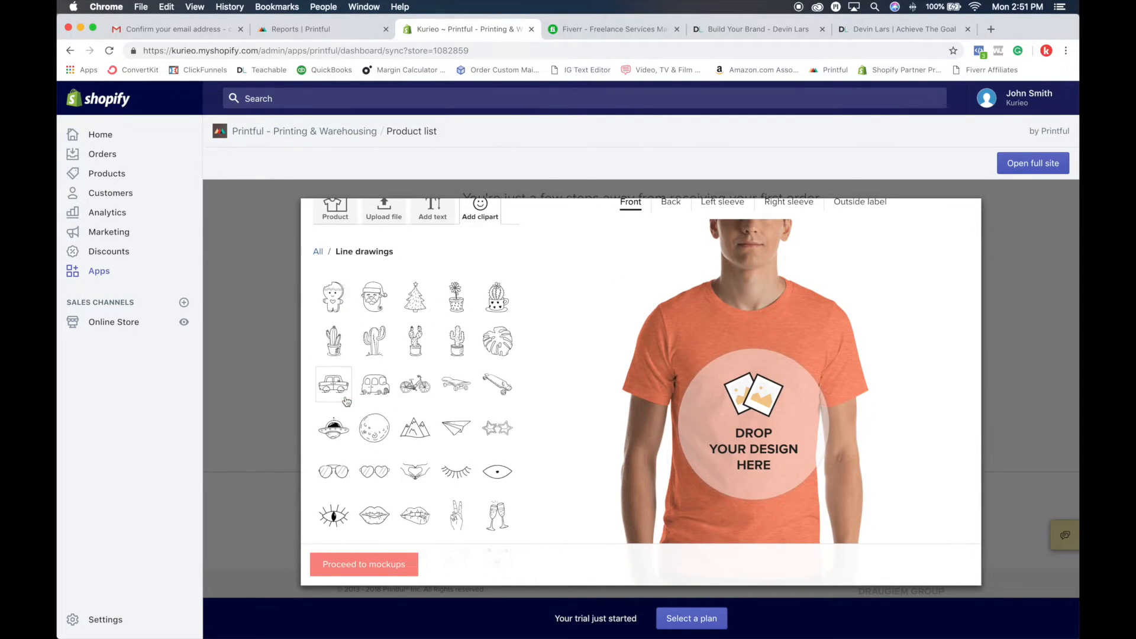
scroll(496, 397, down, 2)
scroll(496, 397, down, 5)
scroll(445, 294, up, 5)
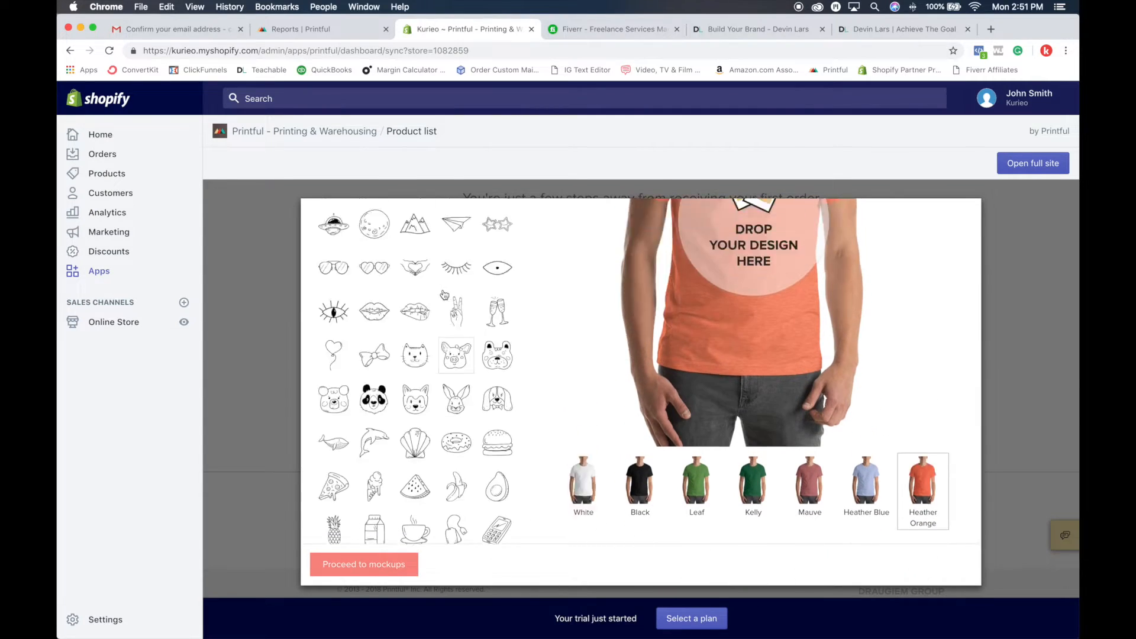
scroll(444, 294, up, 3)
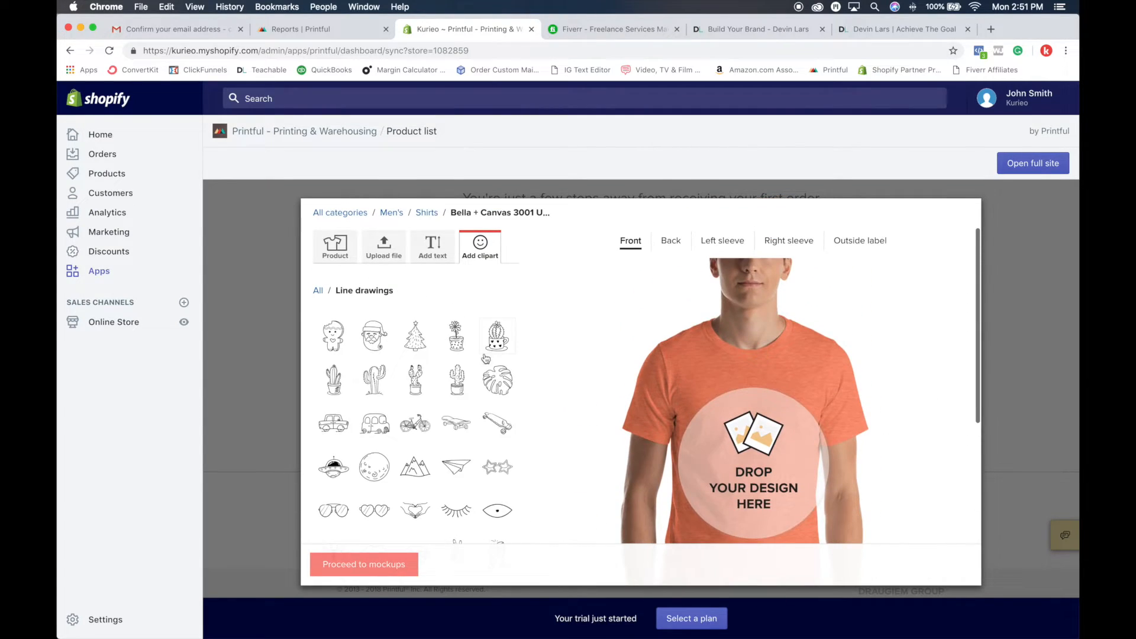
click(341, 347)
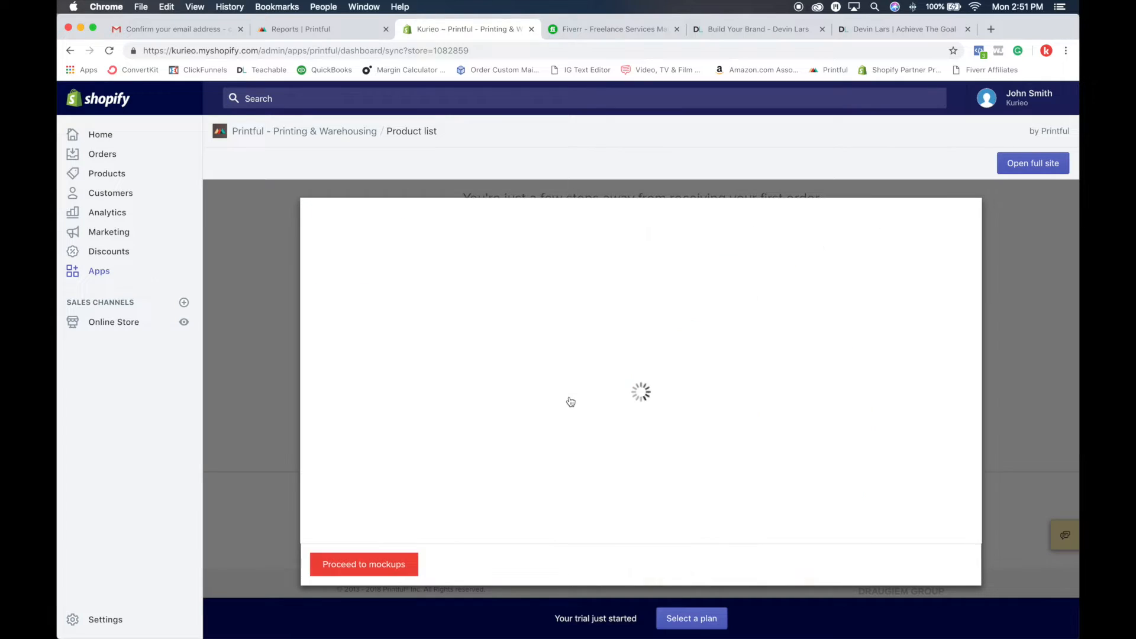
Step: Shrink the gingerbread cookie clipart and reposition it within the front print area
mouse_move(795, 471)
mouse_down()
mouse_move(777, 444)
mouse_move(784, 453)
mouse_up()
drag(752, 408, 729, 388)
drag(763, 436, 751, 400)
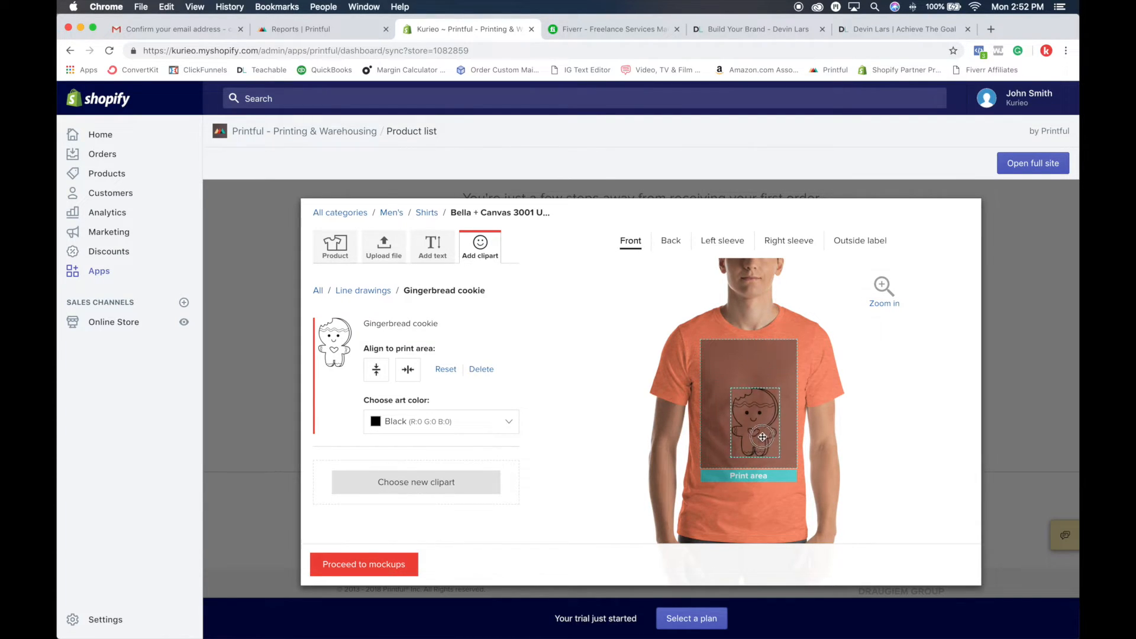
drag(775, 451, 739, 415)
Step: Try Orange as the cookie's art color, change it to Yellow, and reset the clipart's size and position
click(500, 425)
click(426, 467)
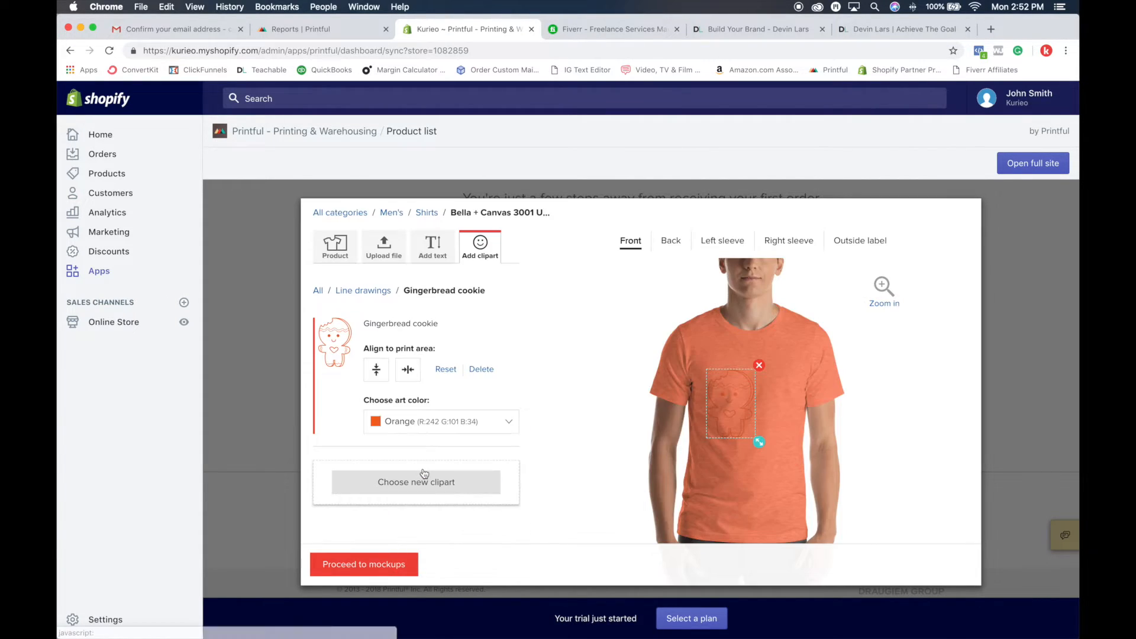
click(476, 423)
click(456, 468)
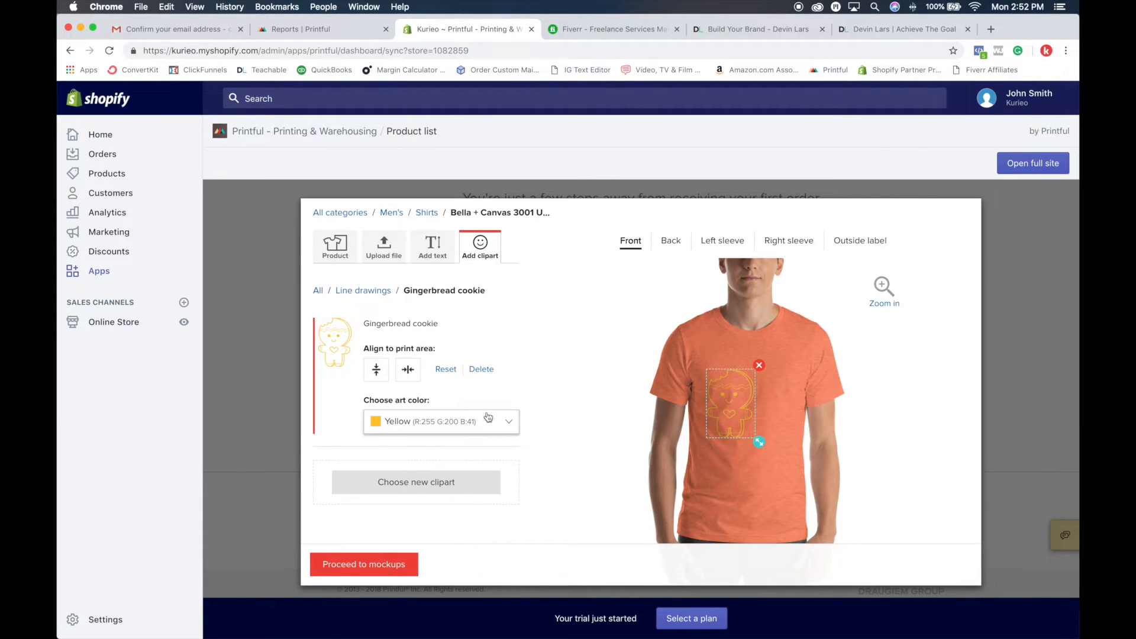
click(453, 372)
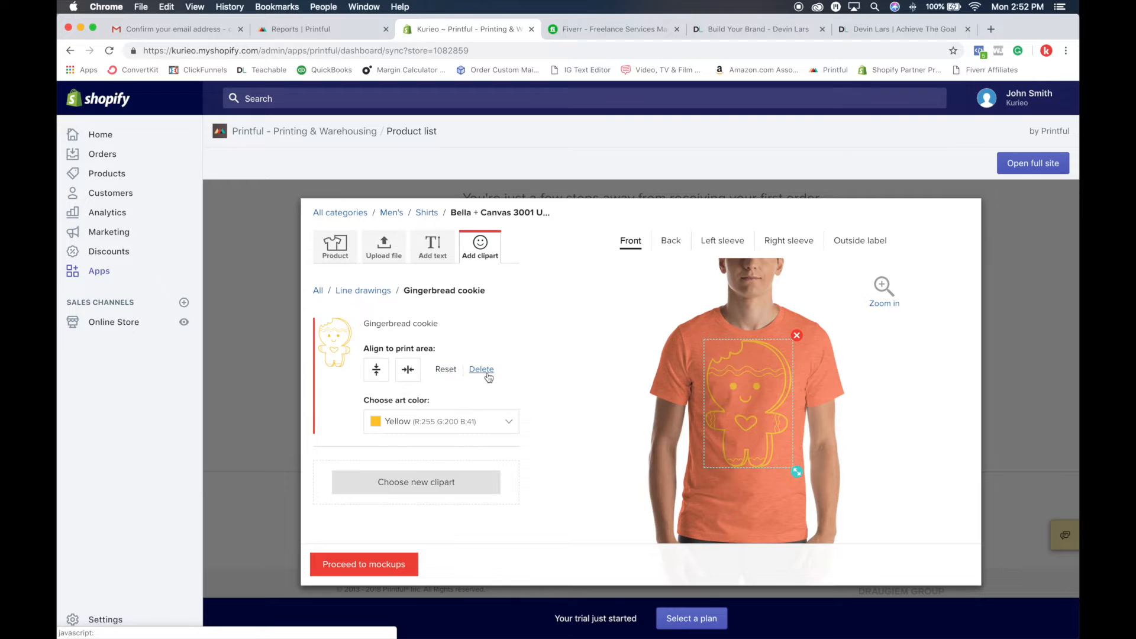
Step: Add the text "What it do" to the T-shirt's front
scroll(488, 377, down, 3)
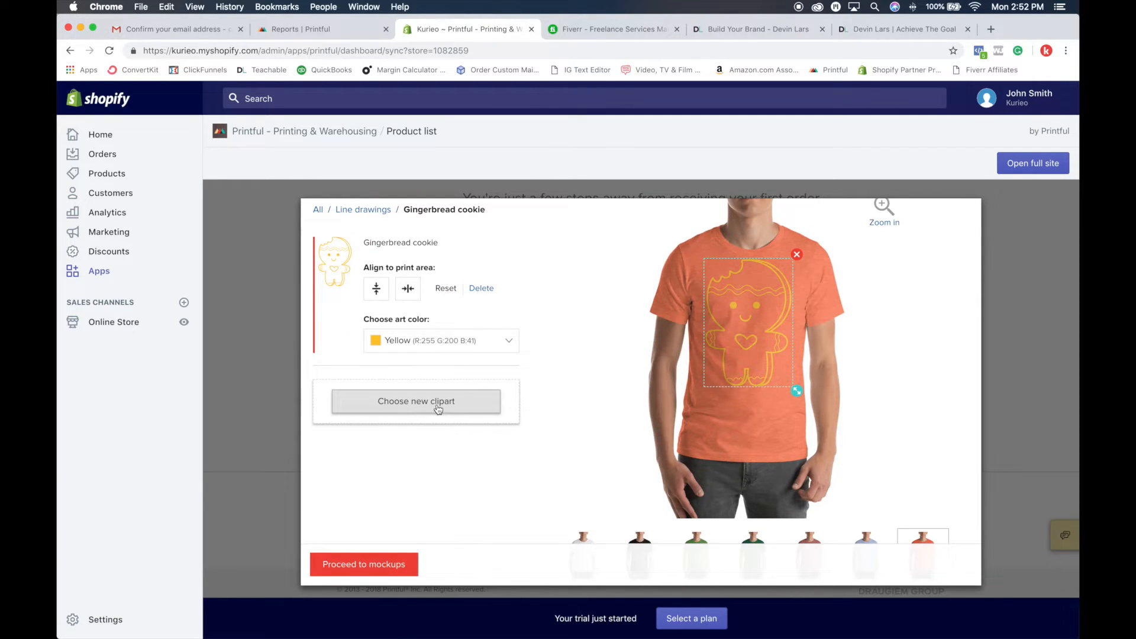
scroll(491, 408, up, 3)
click(432, 269)
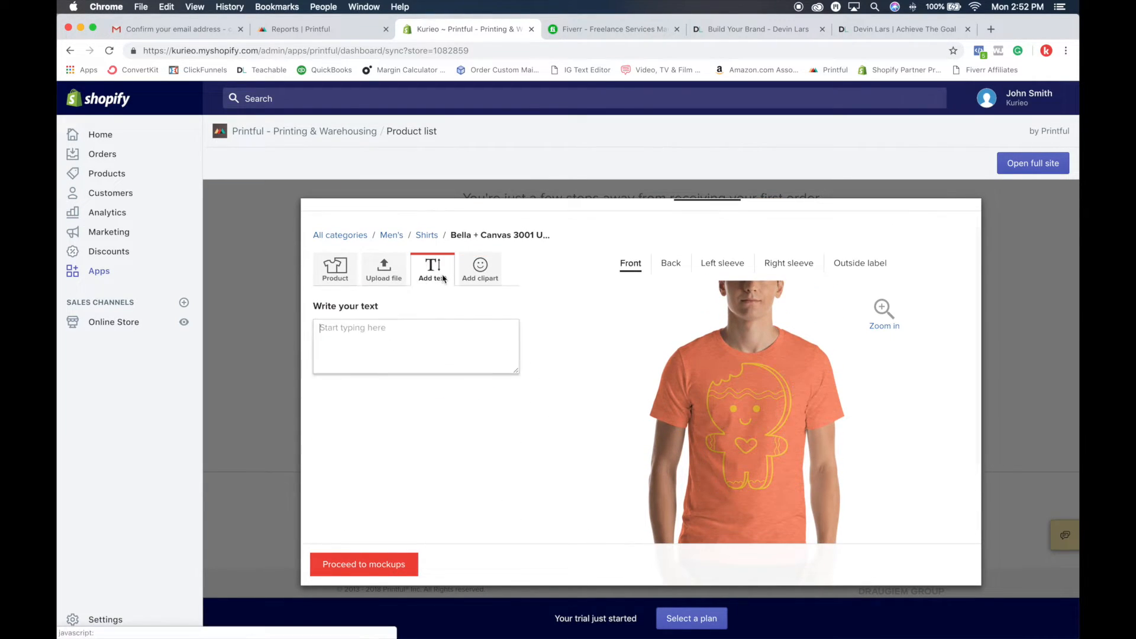
click(403, 340)
text(W)
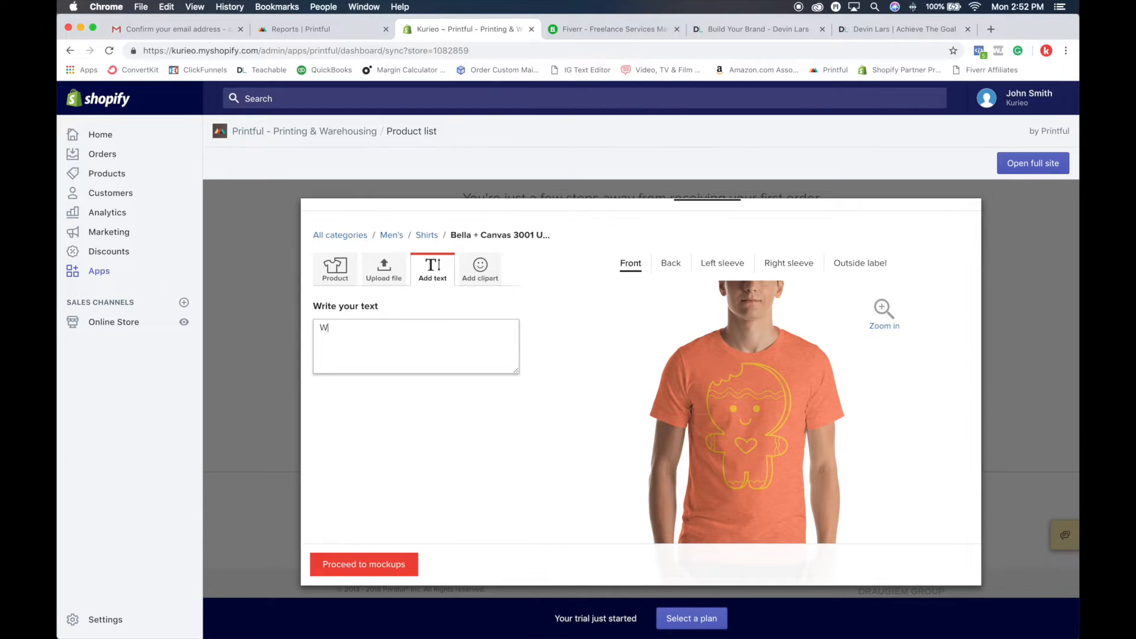
text(hat it do)
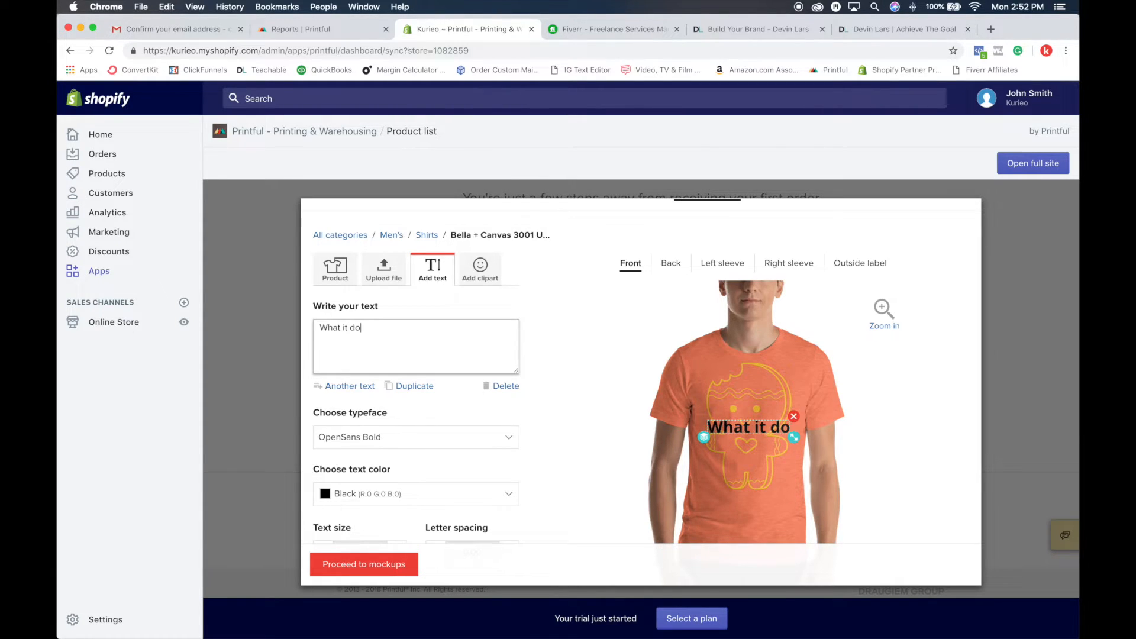
Step: Set the text's typeface to Creepster and its color to Yellow 1, and move it down over the cookie's legs
click(426, 437)
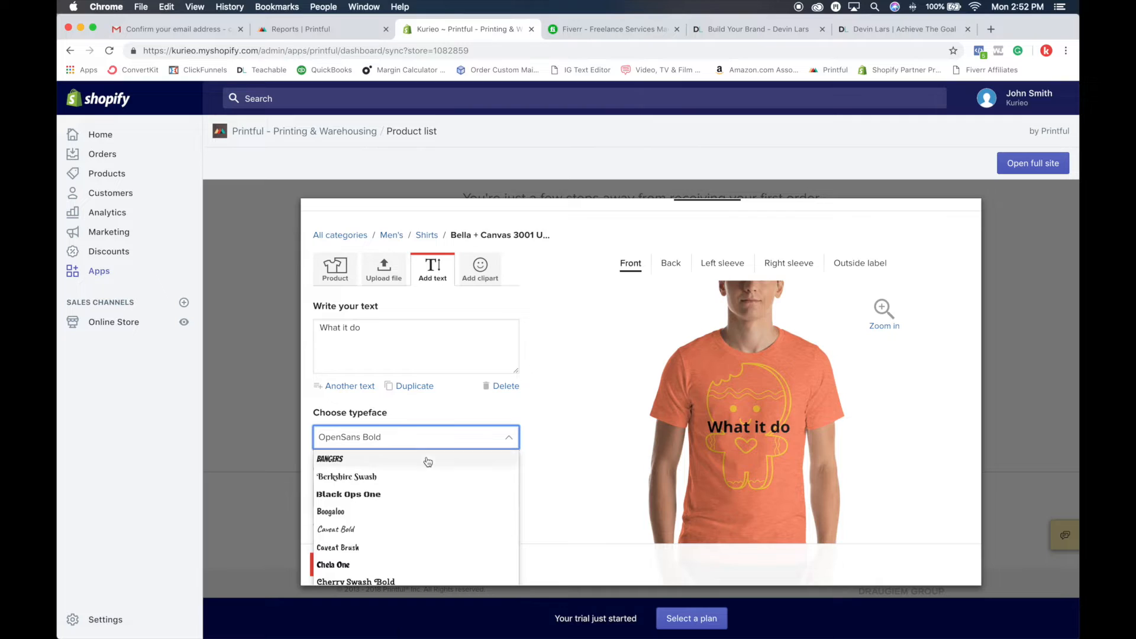
scroll(426, 461, down, 2)
scroll(397, 461, down, 2)
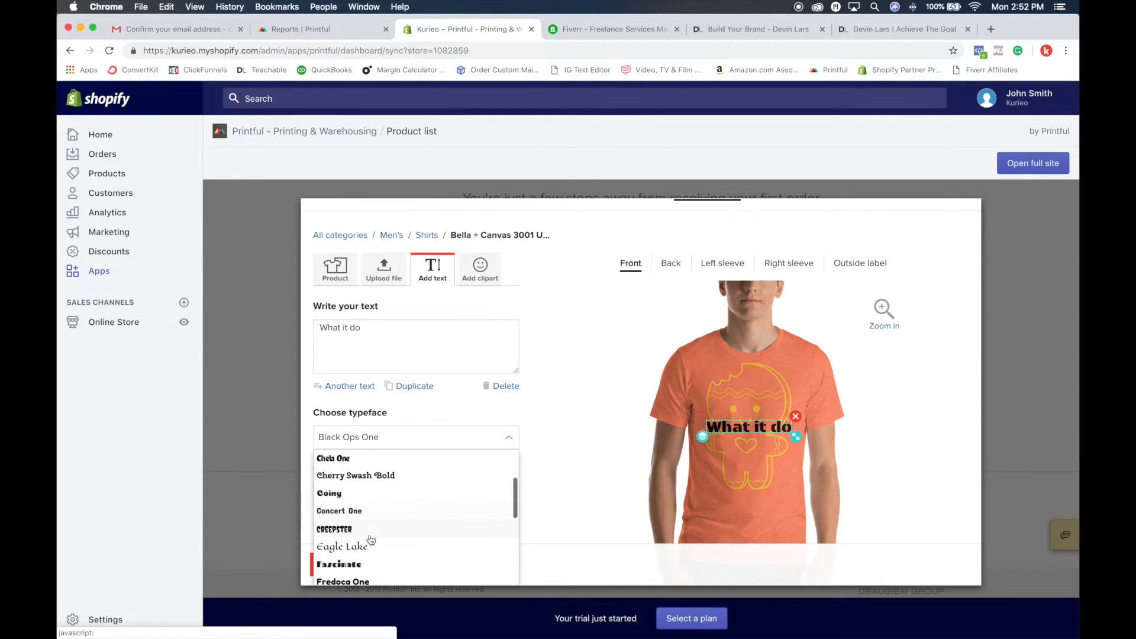
scroll(418, 512, down, 3)
drag(756, 426, 758, 469)
click(450, 494)
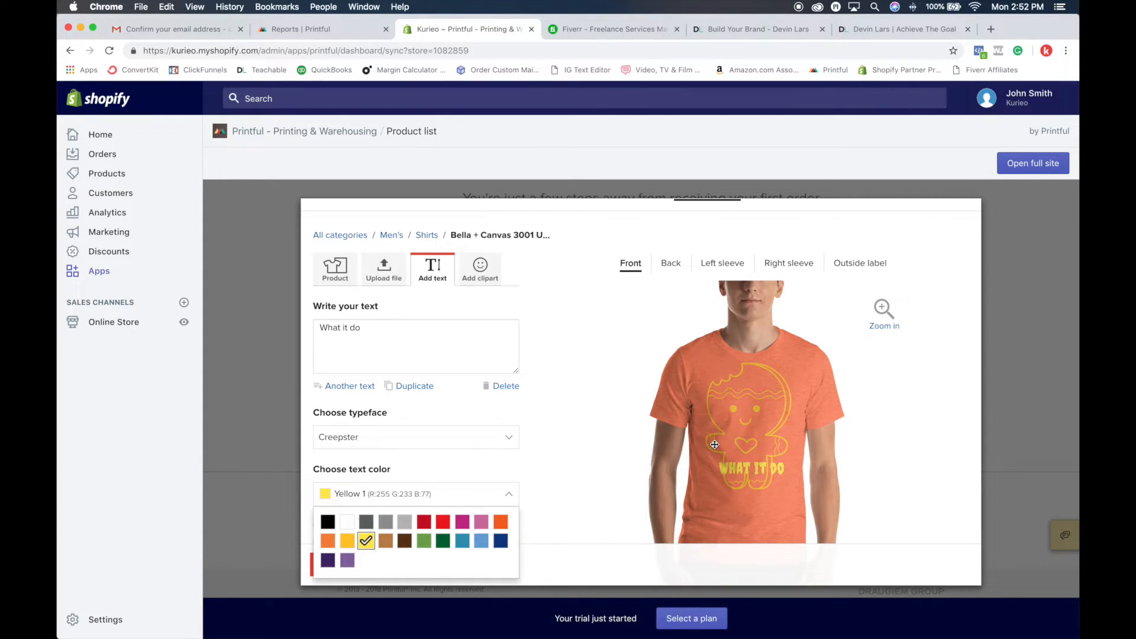
Step: Delete the gingerbread cookie clipart and the "What it do" text from the T-shirt's front
click(746, 447)
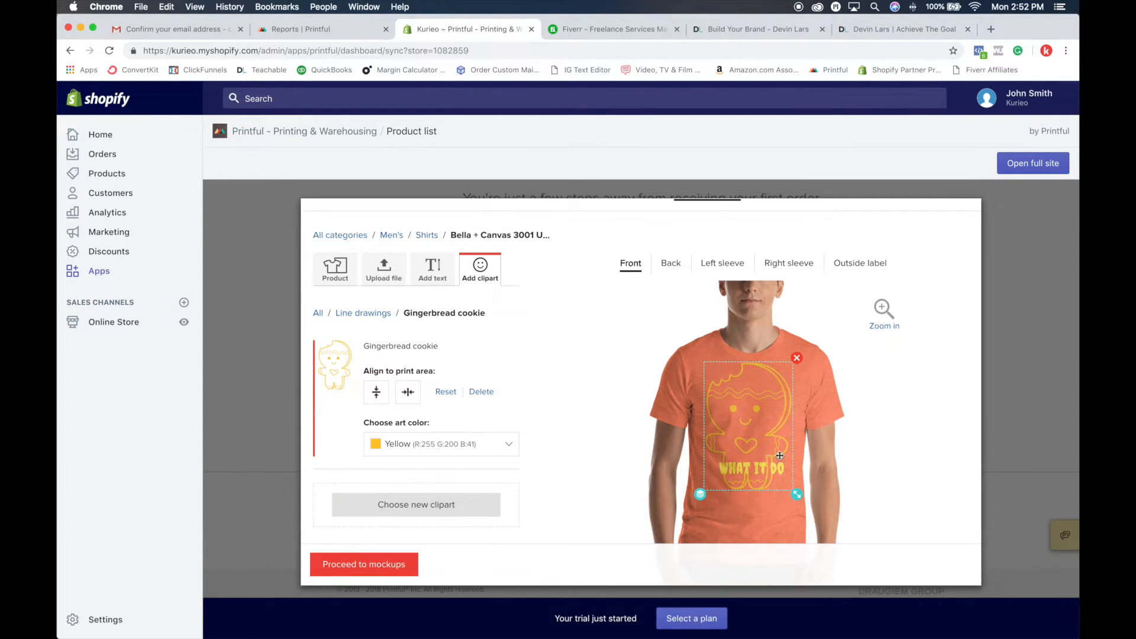
click(797, 359)
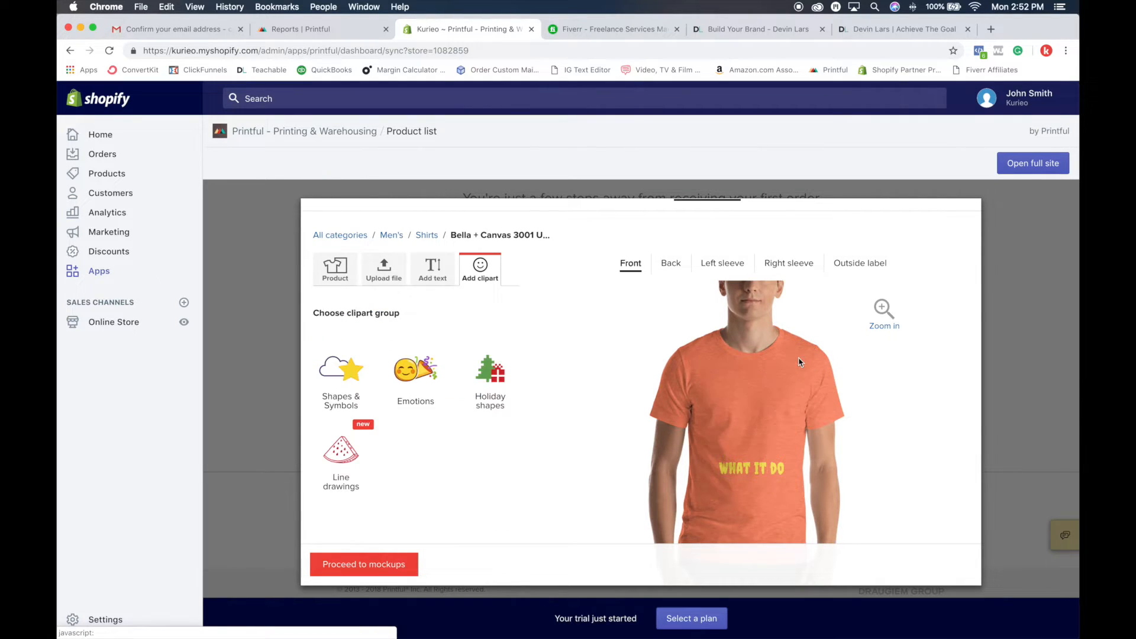
click(767, 474)
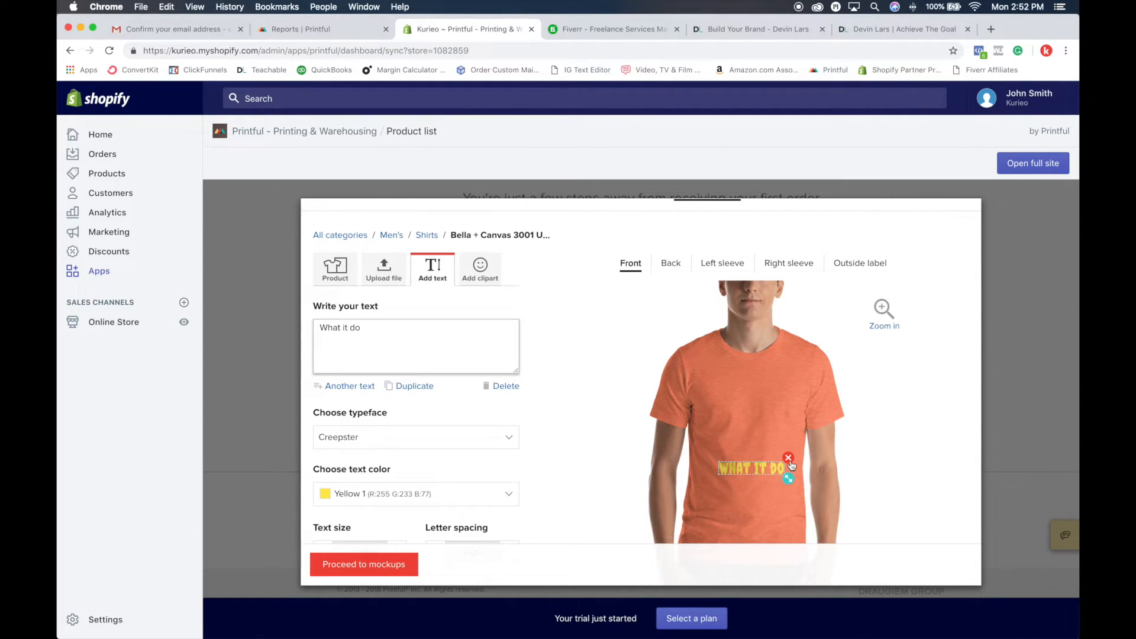
click(787, 457)
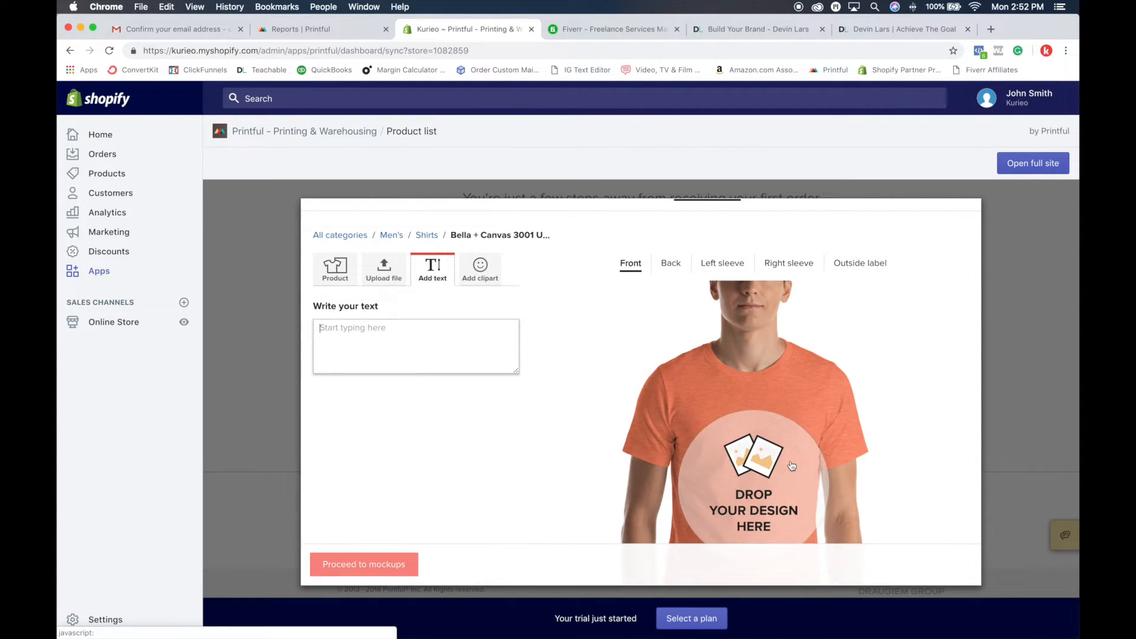
Step: Start a design upload to the store's file library and accept the conditions for uploading photos and images
click(383, 269)
scroll(743, 437, down, 3)
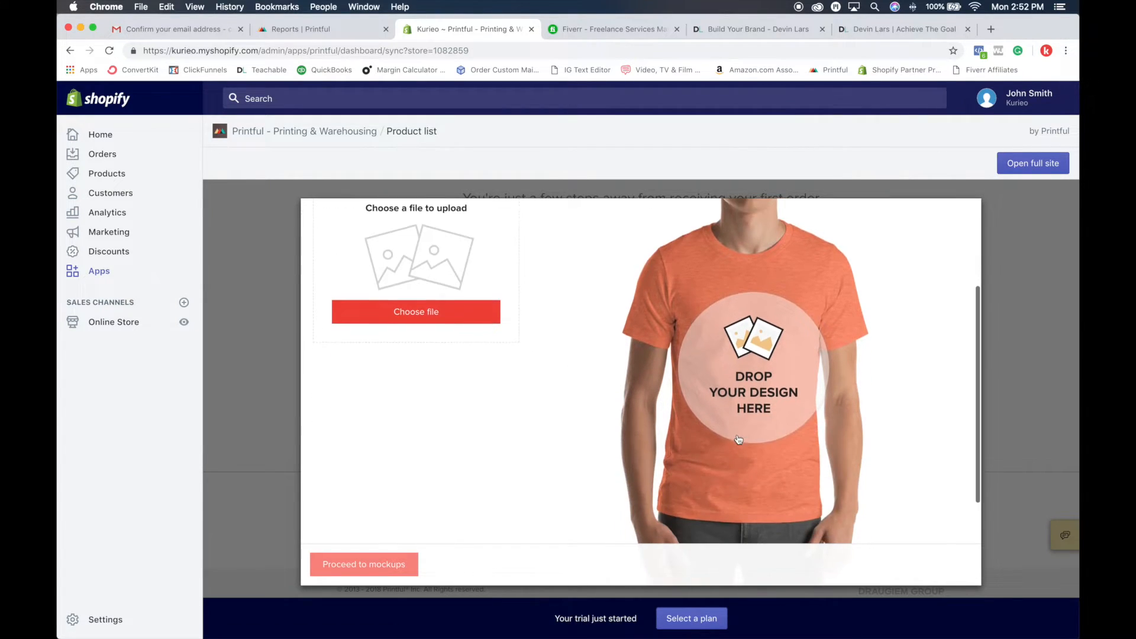
scroll(740, 436, up, 2)
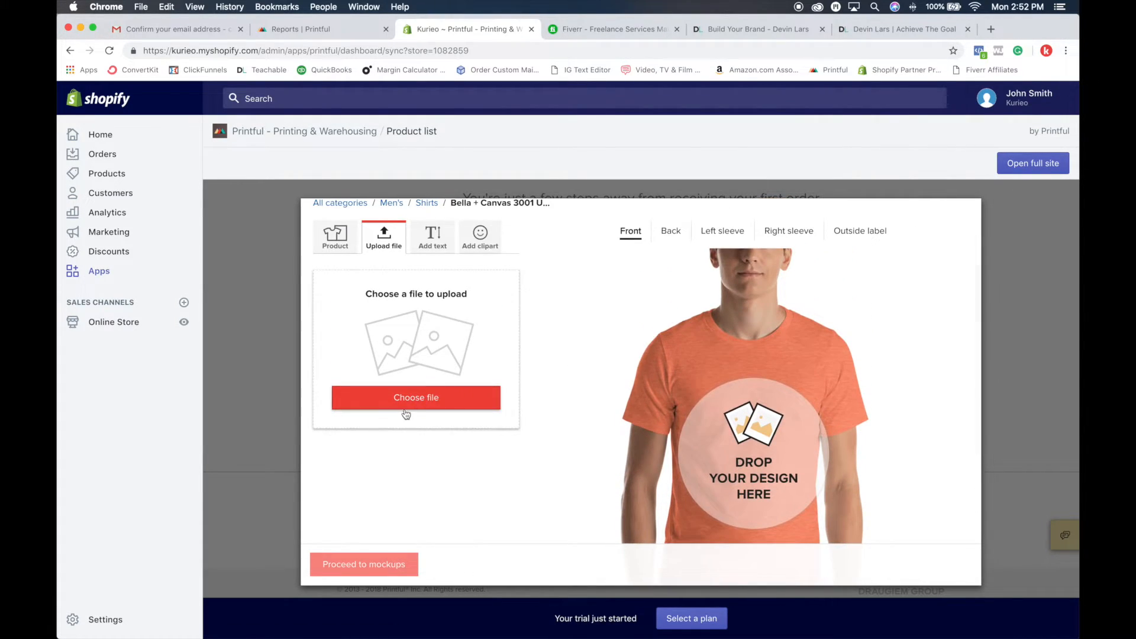
click(439, 401)
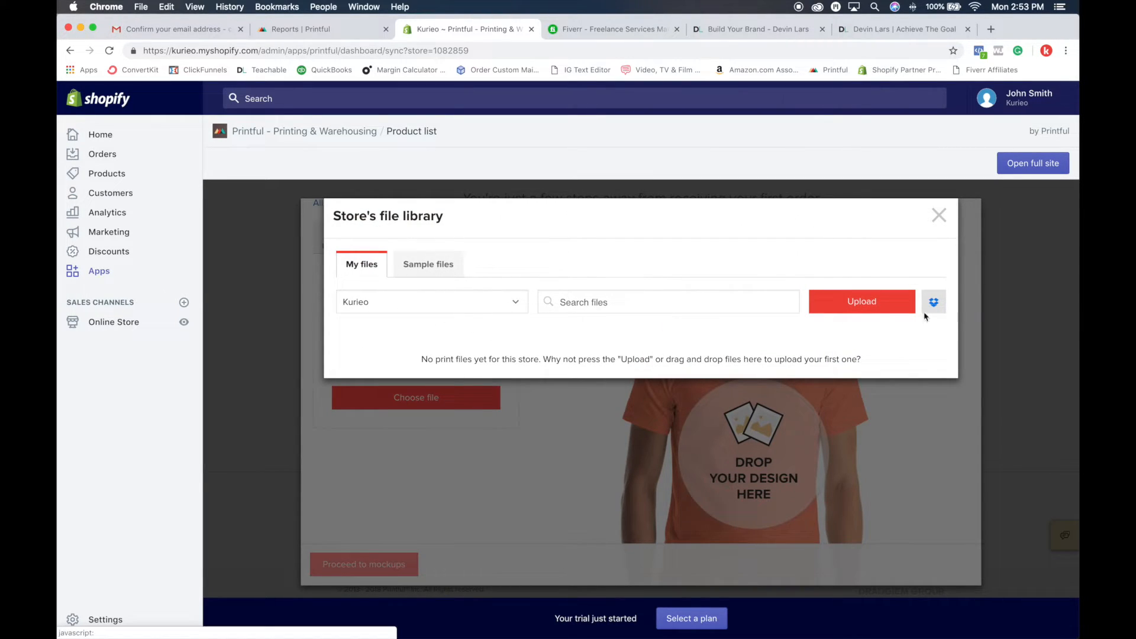
click(862, 303)
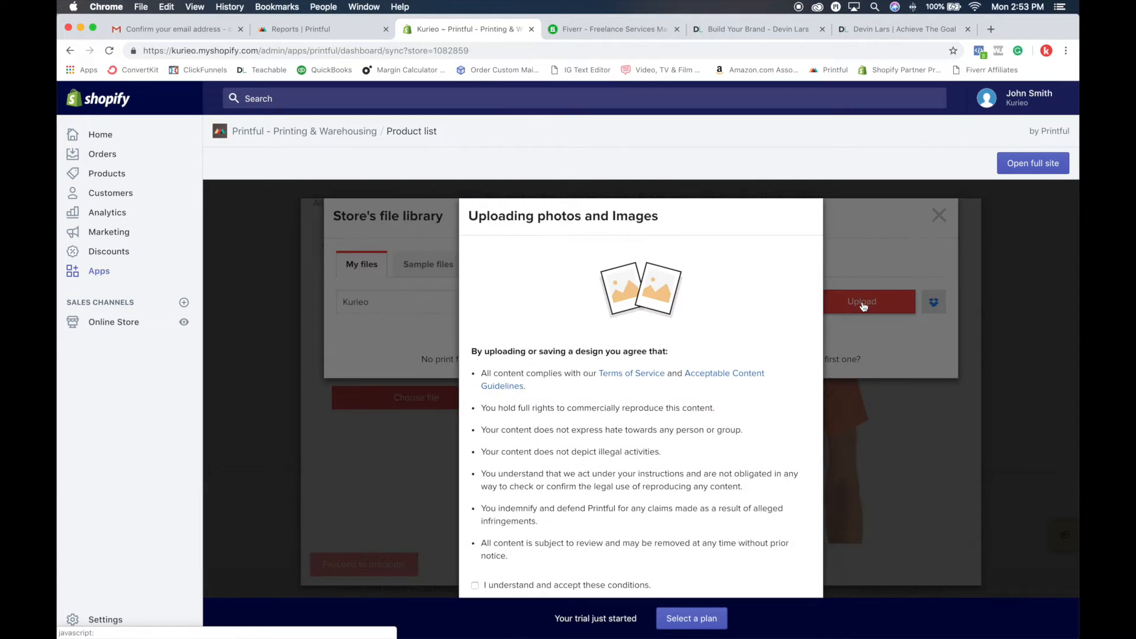
scroll(692, 393, down, 3)
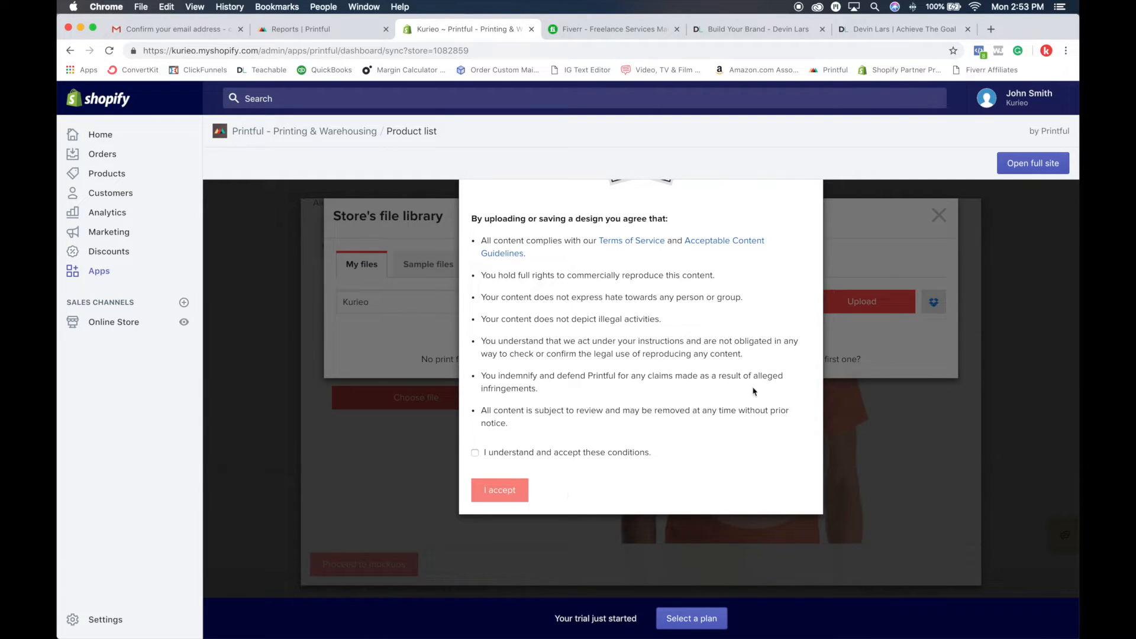
click(474, 452)
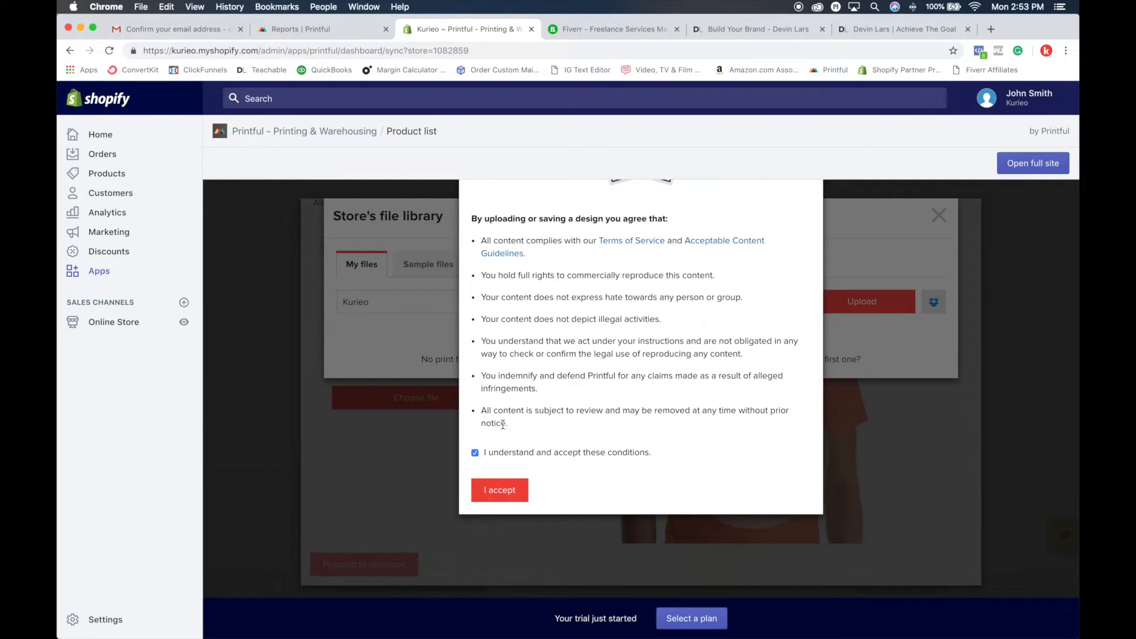
click(526, 500)
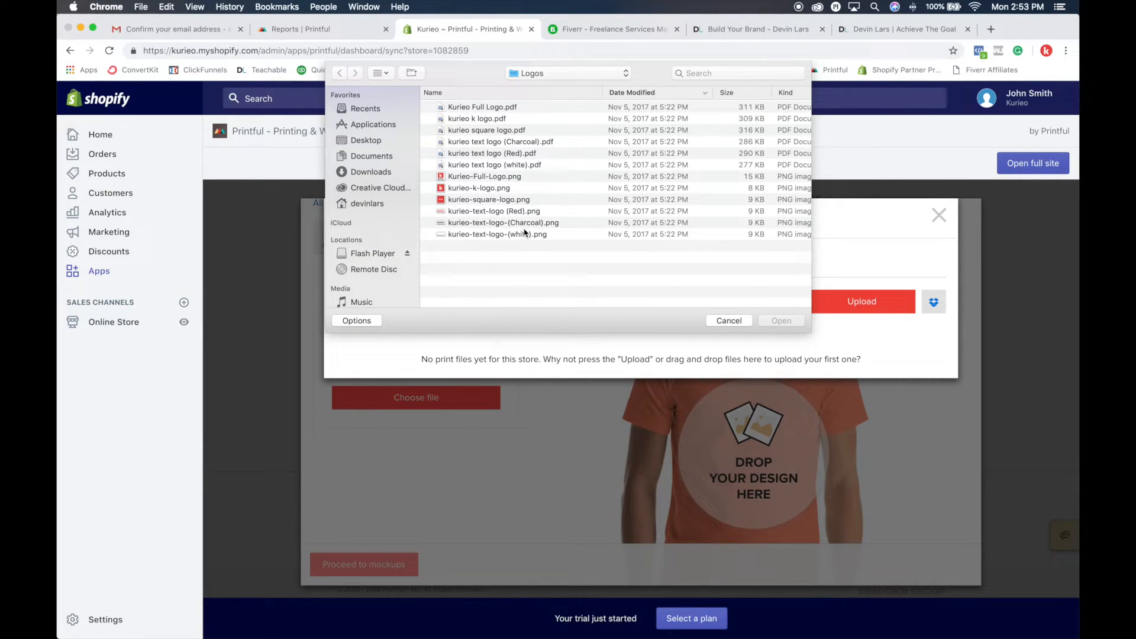
Step: Upload DEADCLOCK.png from the Desktop's Shopify Course folder to the store's file library and place it on the T-shirt's front
click(366, 140)
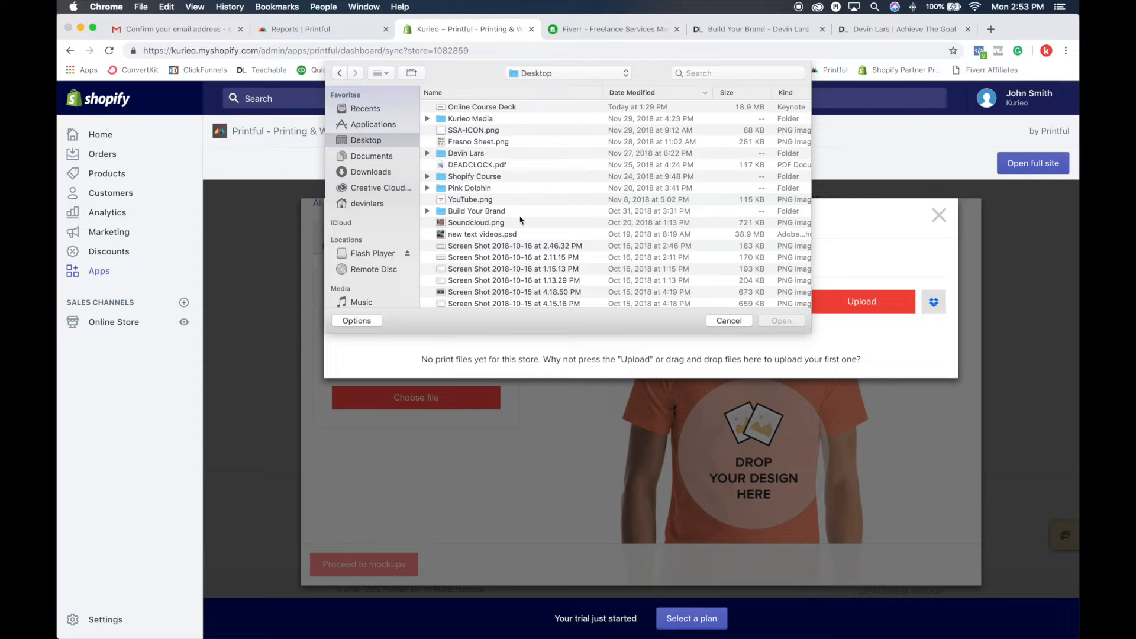
scroll(509, 200, down, 15)
scroll(509, 200, up, 5)
scroll(508, 199, up, 10)
scroll(509, 200, up, 10)
scroll(509, 200, up, 10)
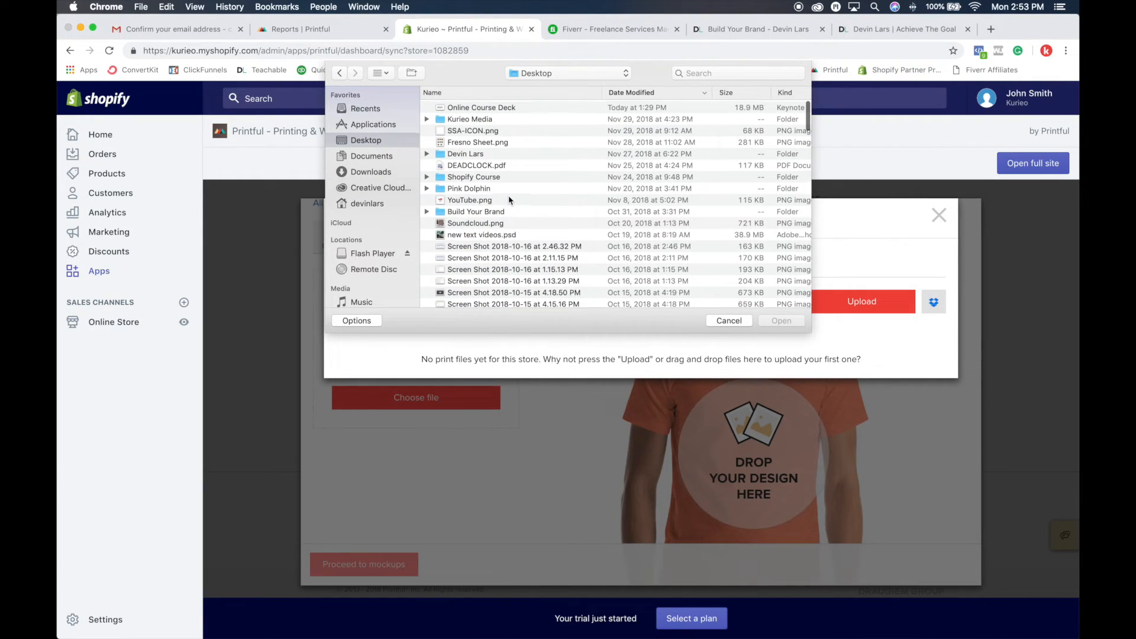
click(494, 176)
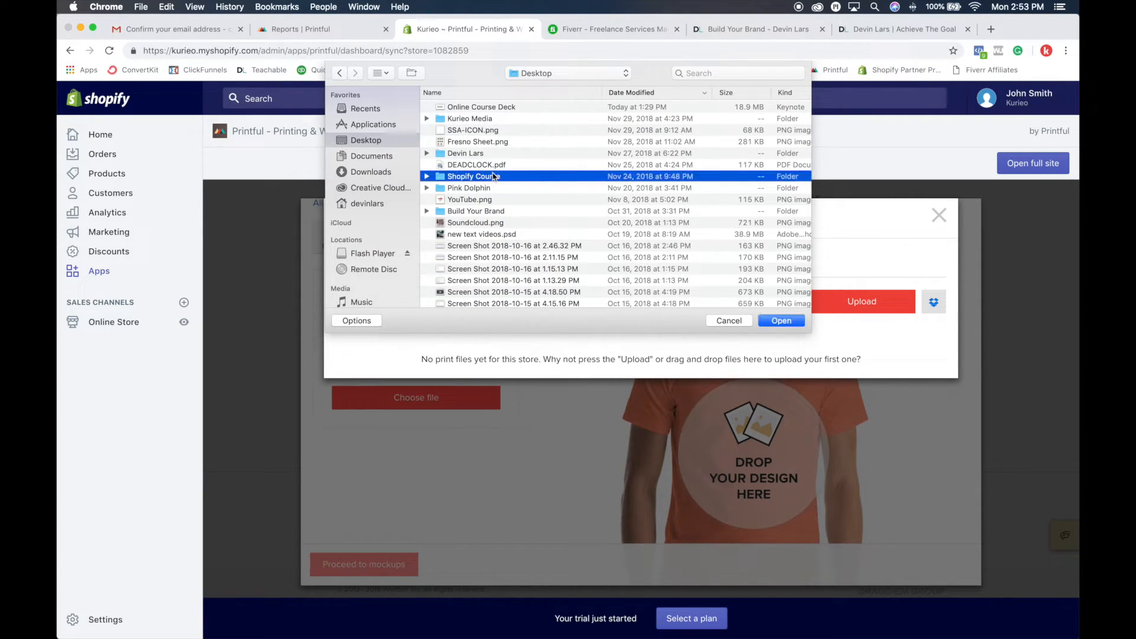
double_click(495, 176)
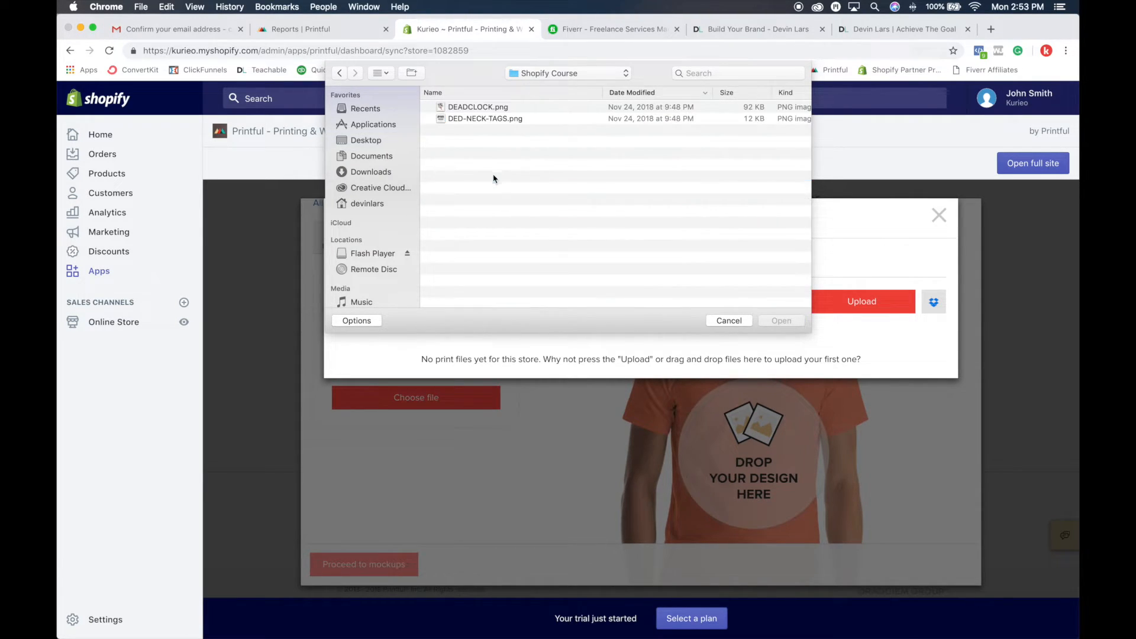
double_click(495, 107)
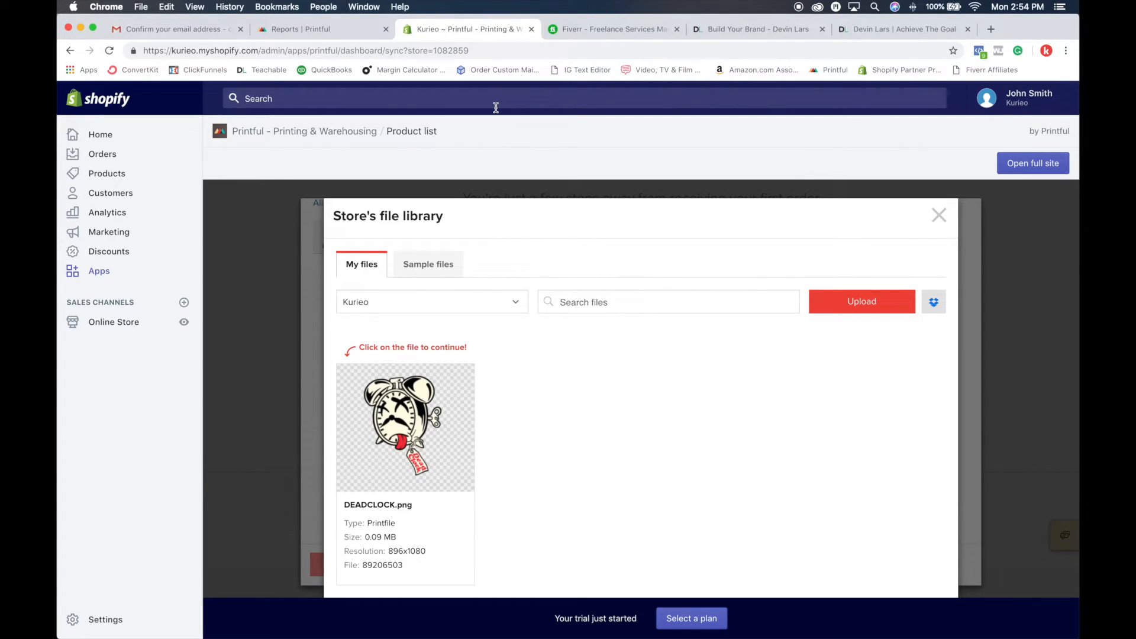
mouse_move(357, 393)
click(413, 423)
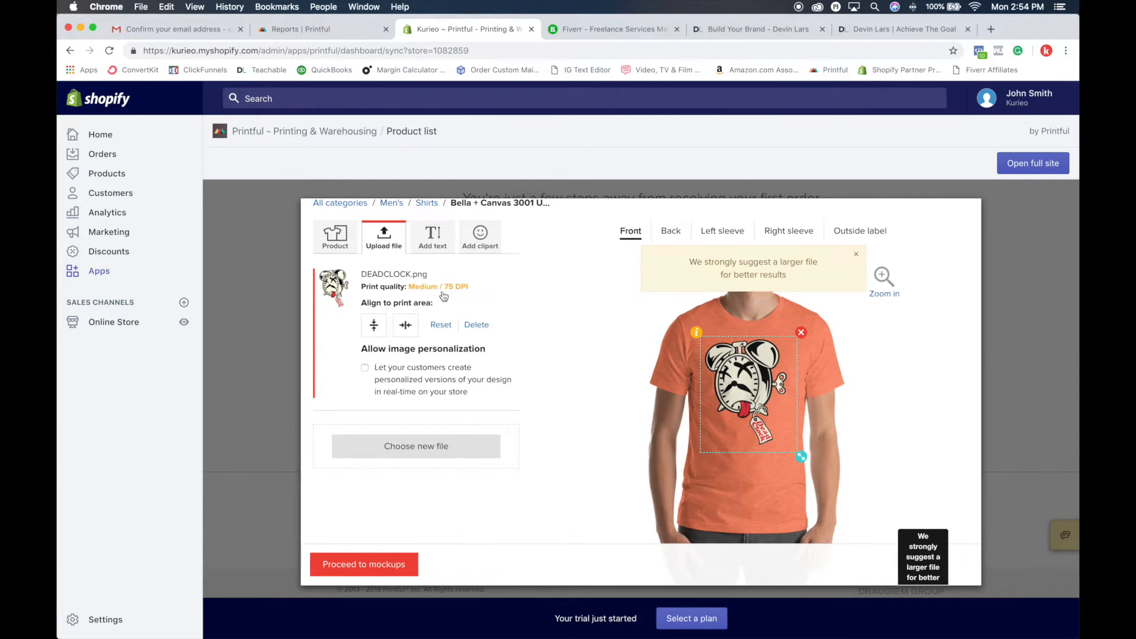
Step: Shrink the clock design to a small print on the wearer's left chest, leaving image personalization off
drag(444, 287, 473, 292)
click(472, 293)
drag(740, 374, 741, 378)
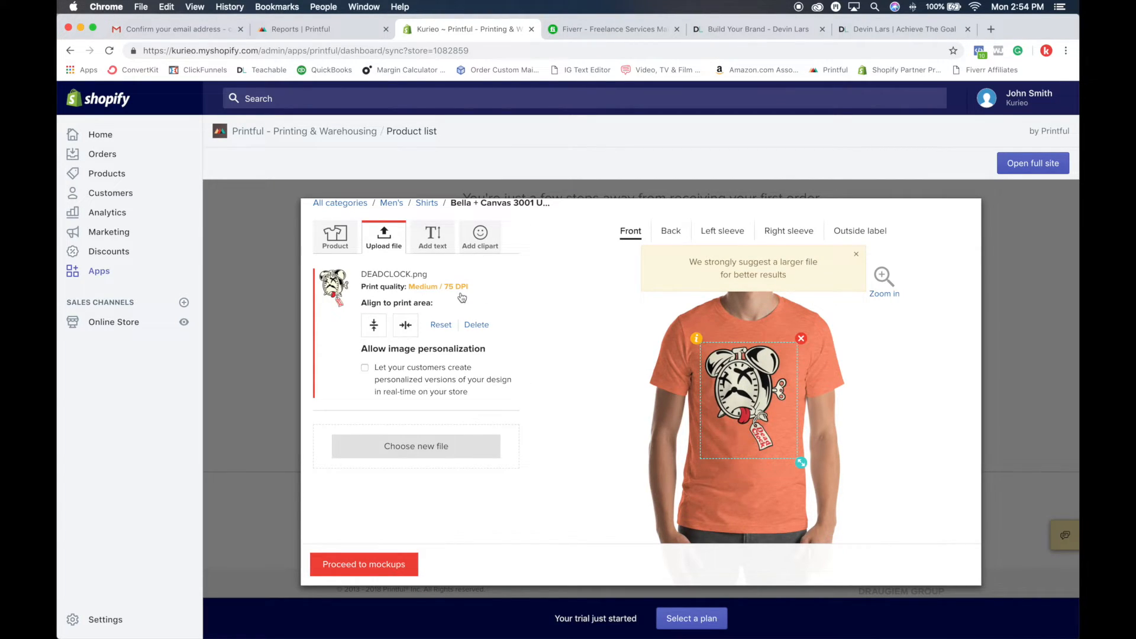
drag(802, 463, 791, 391)
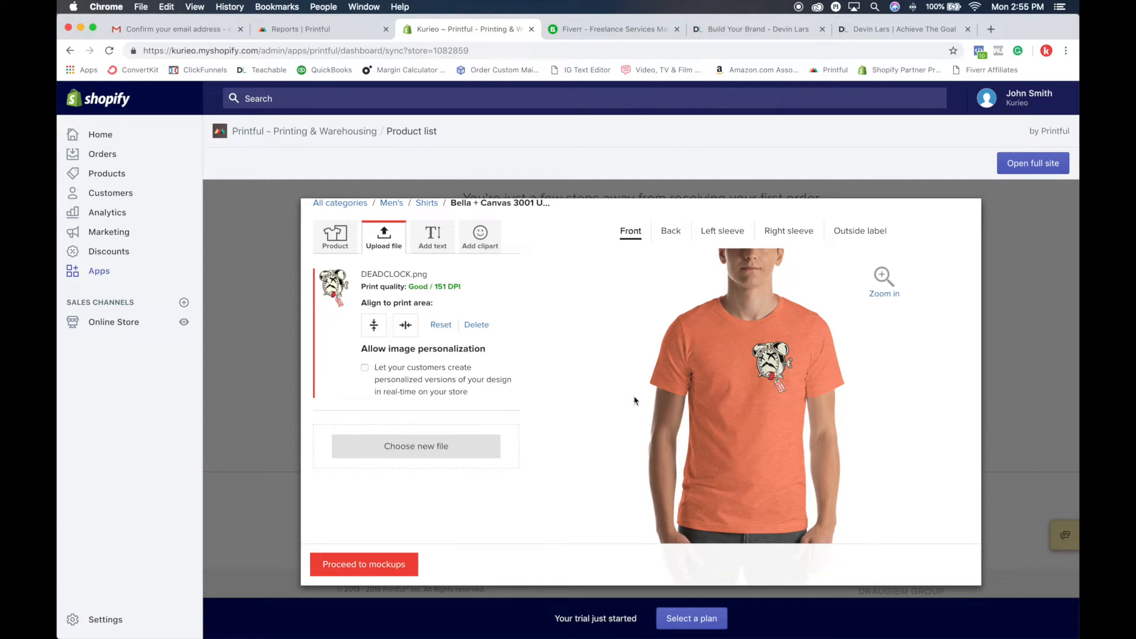
click(365, 369)
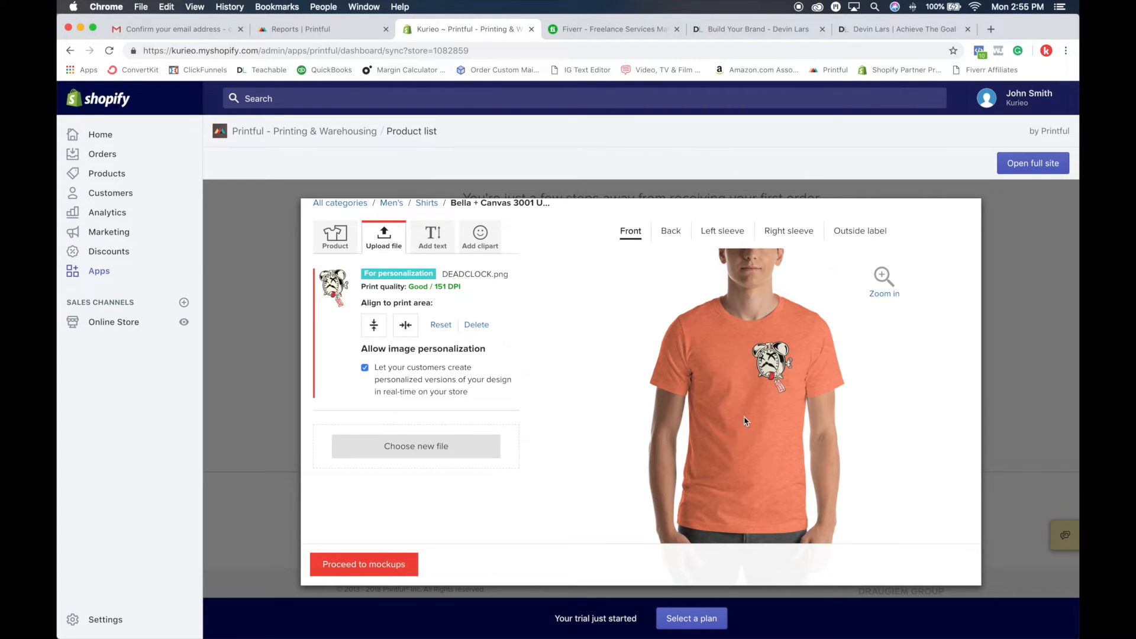
click(365, 368)
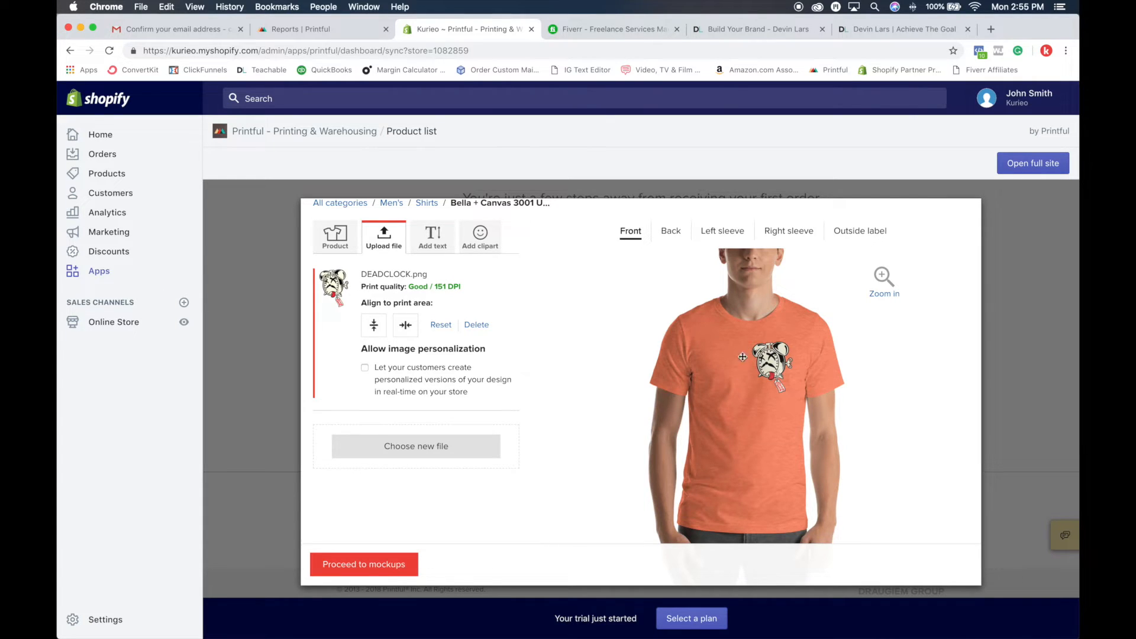
Step: Preview the clock design on the Black, Leaf, Kelly, Mauve, Heather Blue and Heather Orange shirts
scroll(651, 378, down, 5)
click(636, 486)
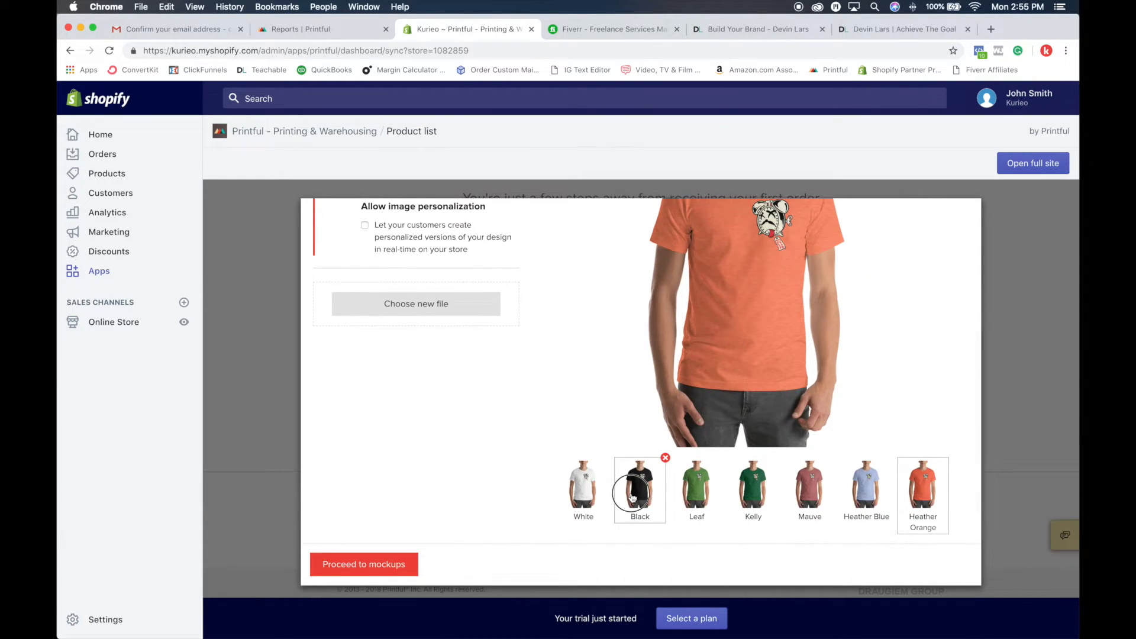
click(699, 497)
click(753, 487)
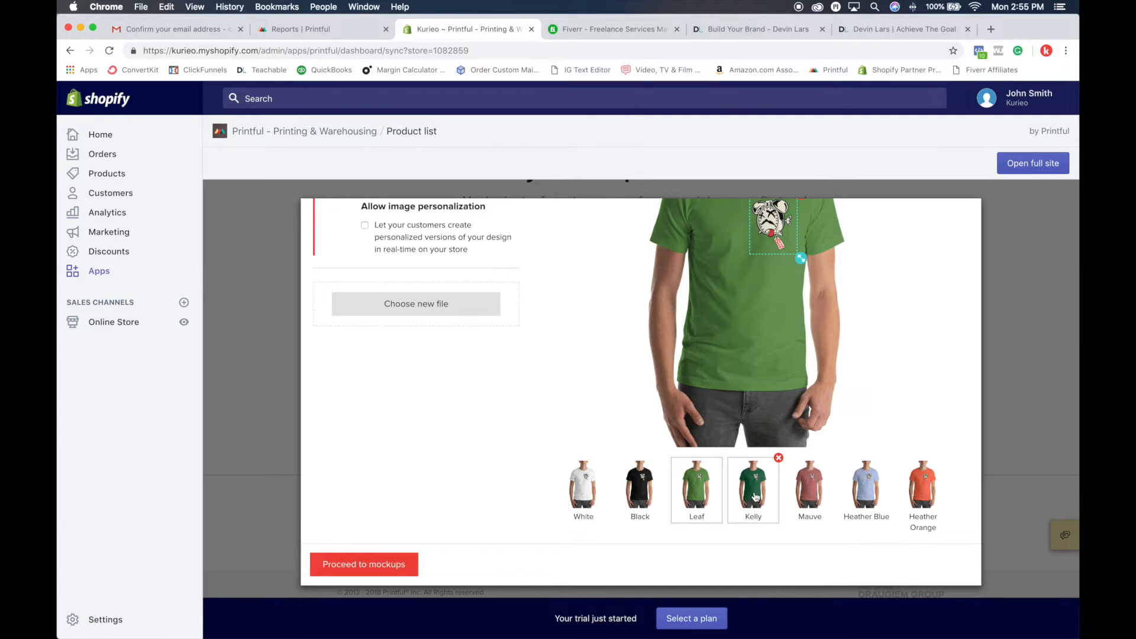
scroll(787, 449, up, 5)
scroll(794, 441, down, 1)
scroll(795, 441, down, 2)
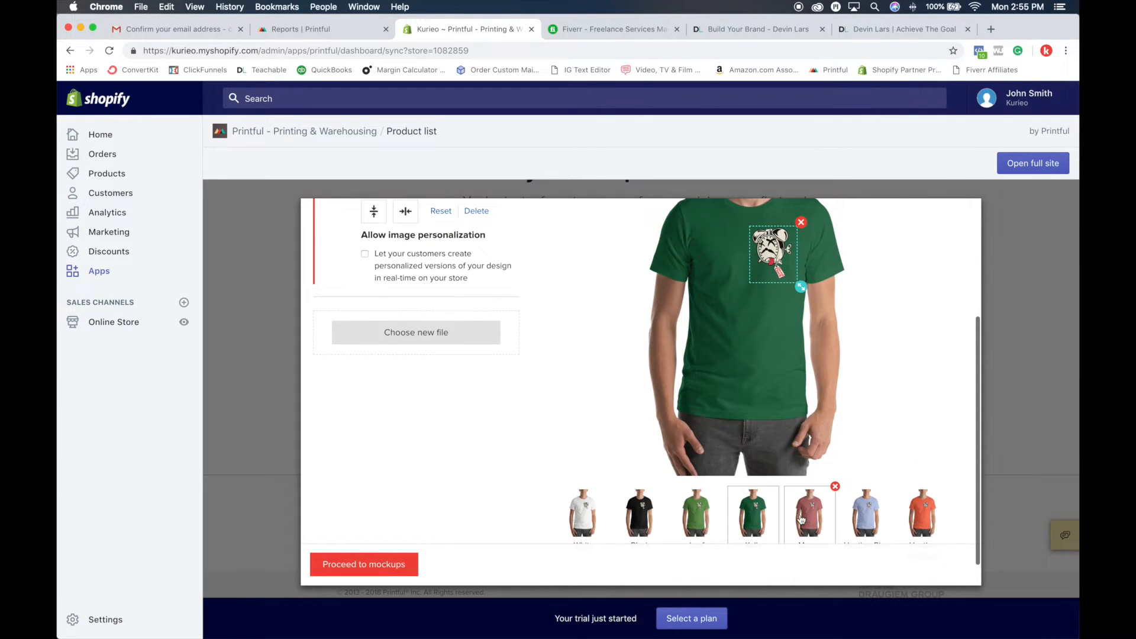
click(809, 512)
click(866, 518)
click(912, 518)
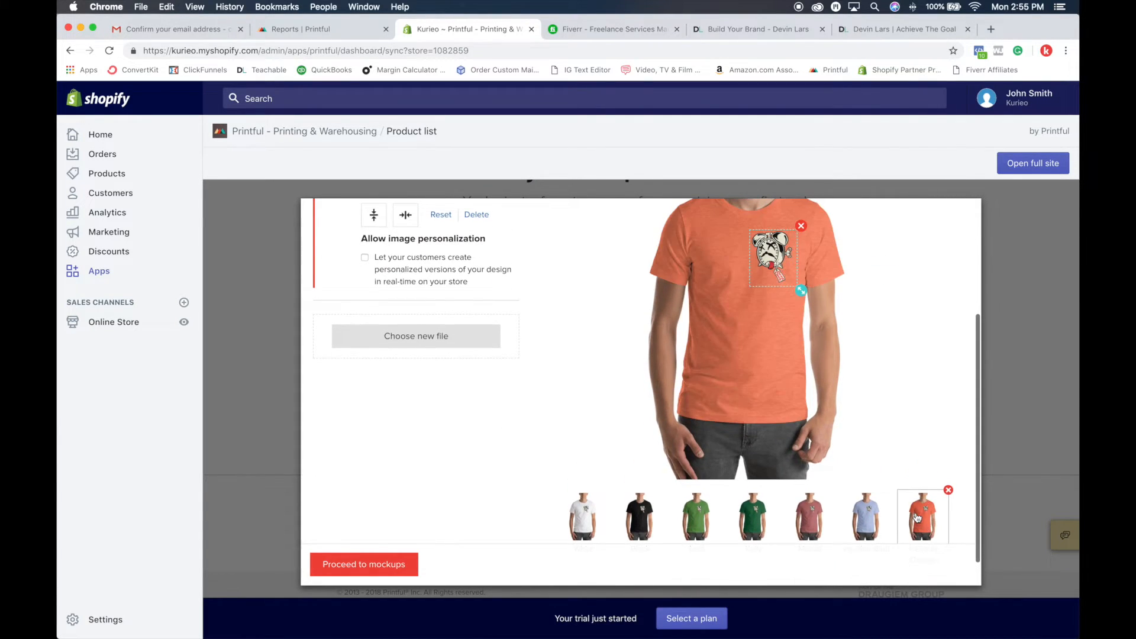
scroll(722, 447, up, 3)
click(540, 426)
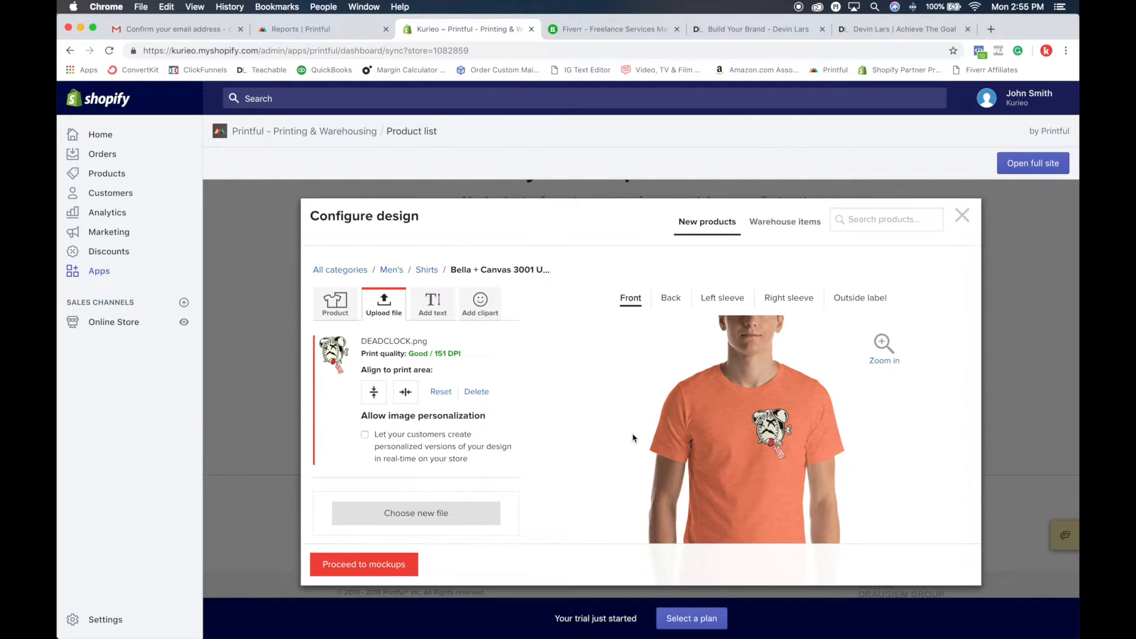
Step: Examine the clock design's chest placement on the Heather Orange shirt in the enlarged view, and return to the normal view
scroll(633, 436, down, 3)
scroll(632, 438, up, 1)
scroll(633, 438, up, 2)
scroll(642, 454, down, 3)
click(877, 219)
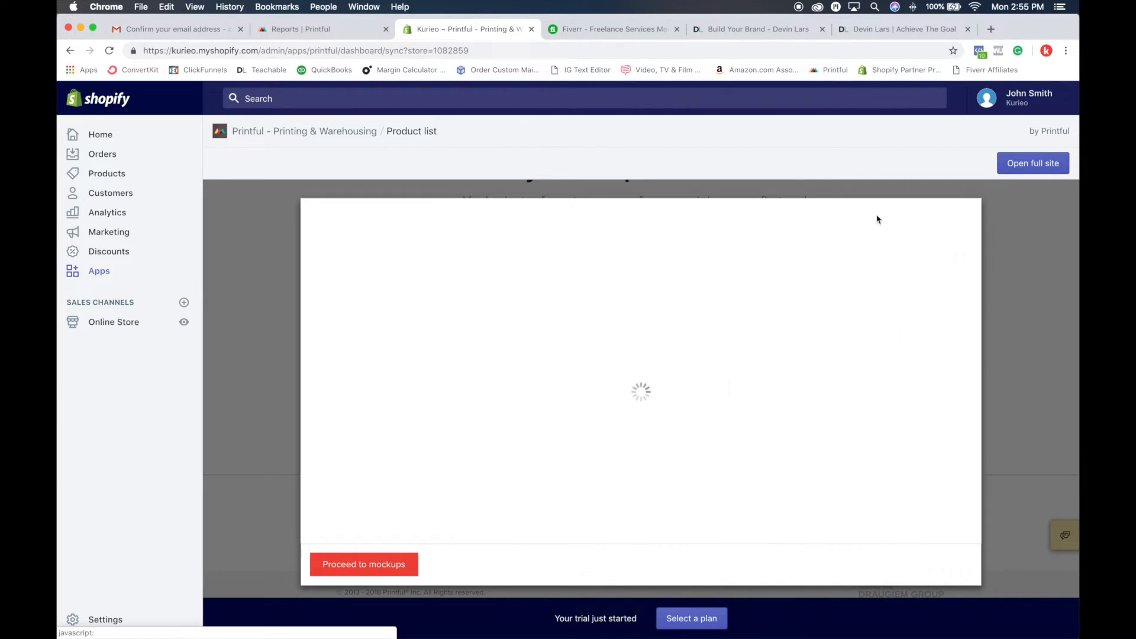
scroll(572, 349, down, 2)
scroll(573, 349, up, 1)
drag(691, 298, 690, 302)
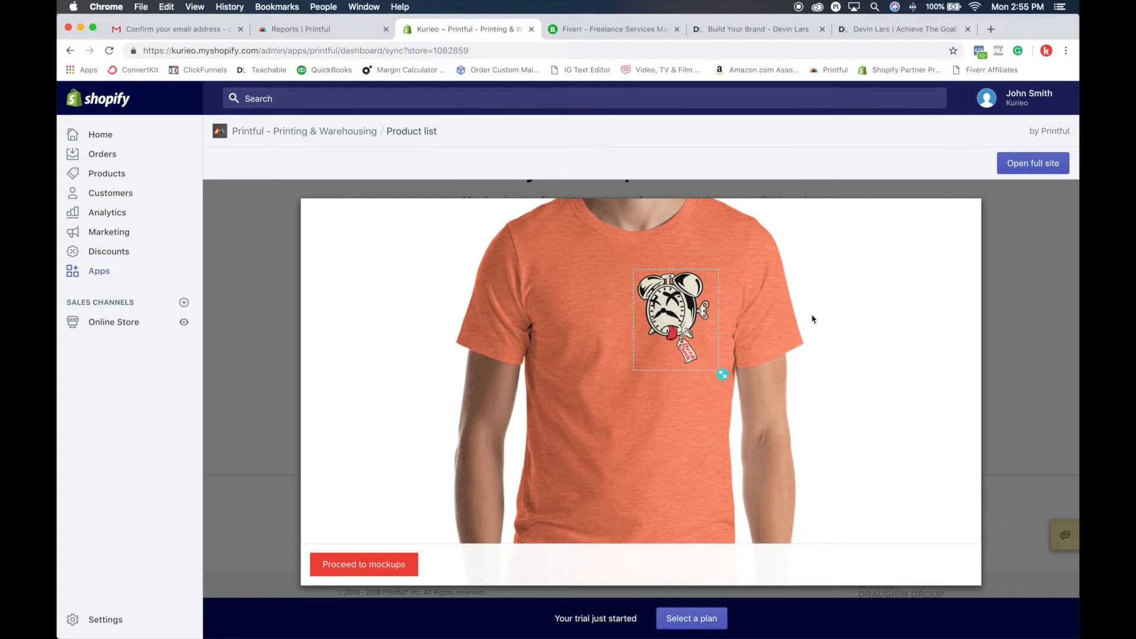
scroll(677, 393, down, 2)
scroll(676, 394, up, 5)
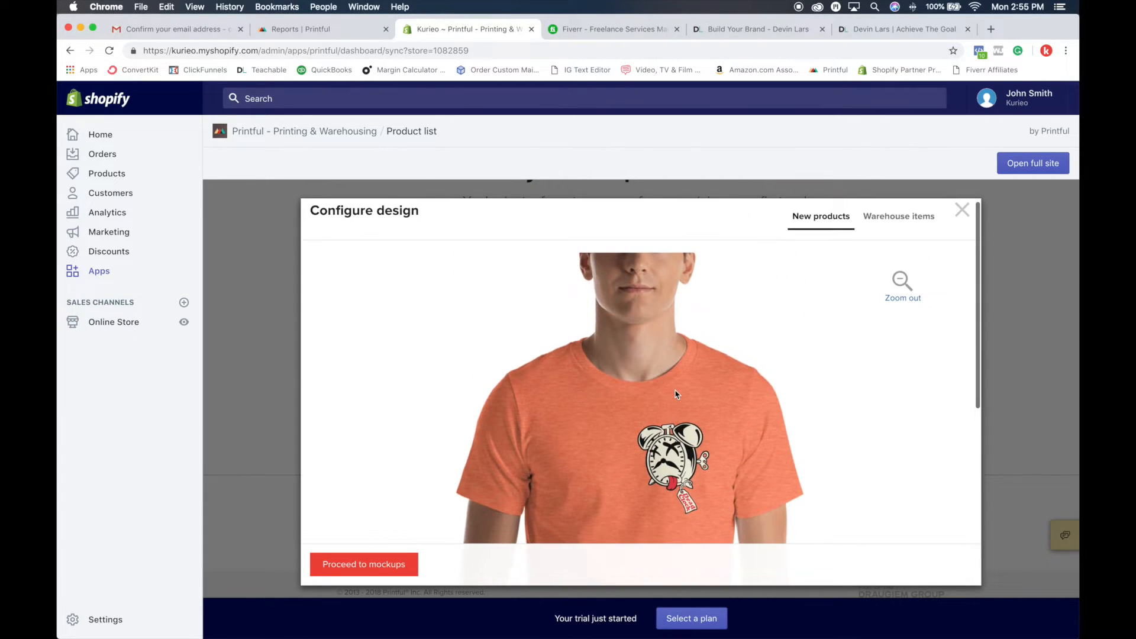
click(883, 294)
Step: Remove the Kelly color from the T-shirt's color selection and proceed to choosing mockups
scroll(726, 431, down, 3)
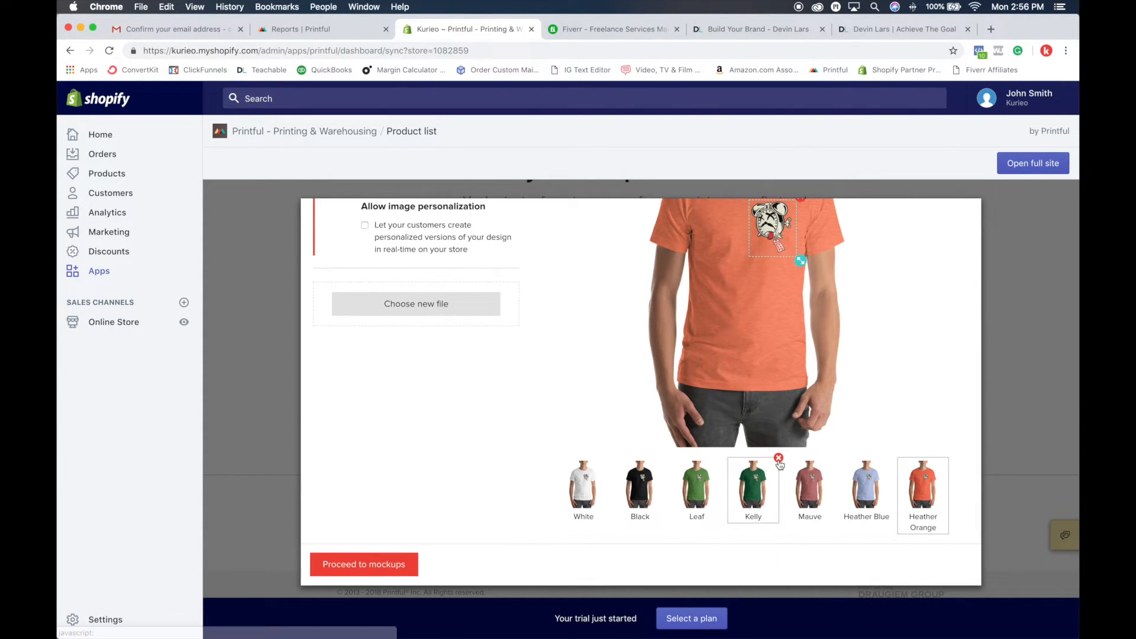
click(779, 459)
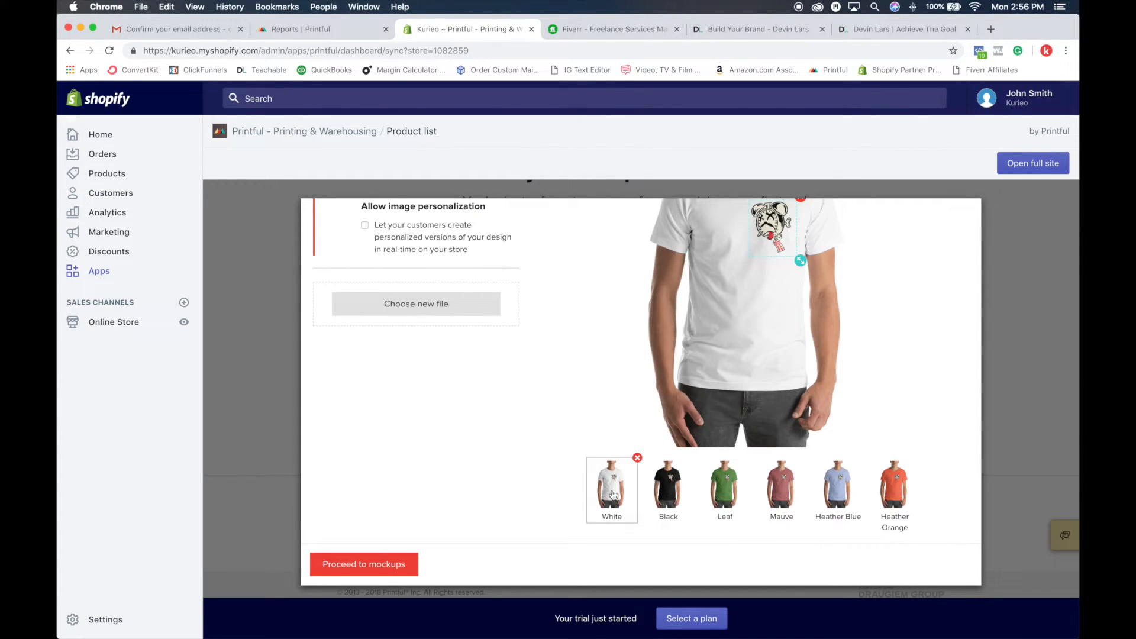
scroll(452, 498, down, 1)
click(372, 567)
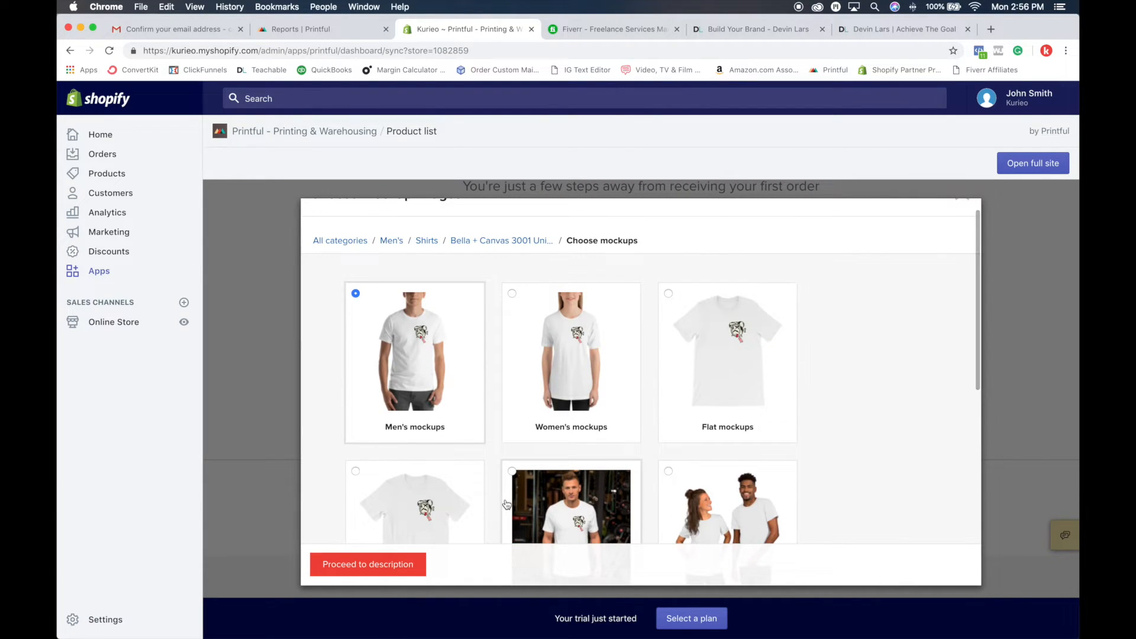
Step: Try the women's, flat, wrinkled and couple's mockup styles for the T-shirt
scroll(506, 503, down, 2)
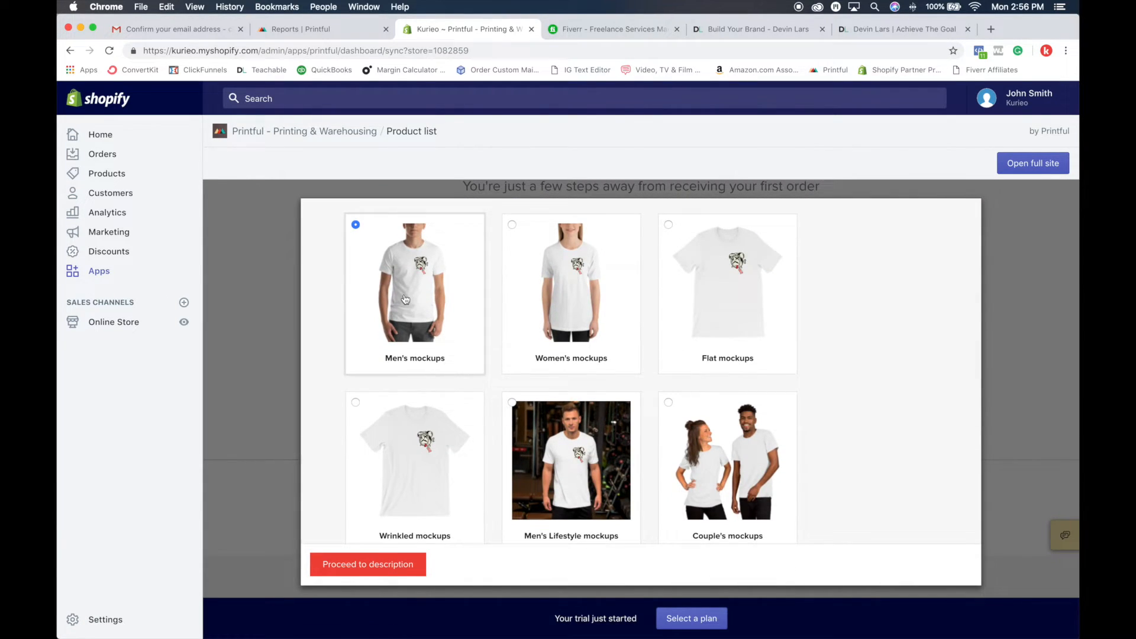
scroll(405, 298, up, 2)
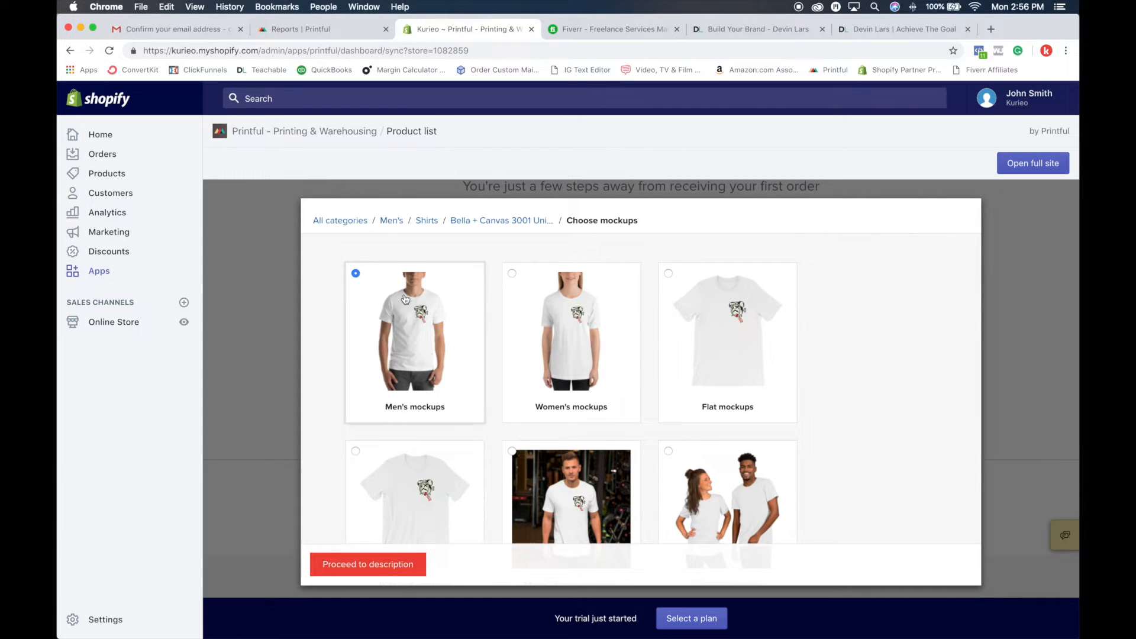
click(560, 345)
scroll(561, 344, down, 3)
scroll(591, 340, up, 2)
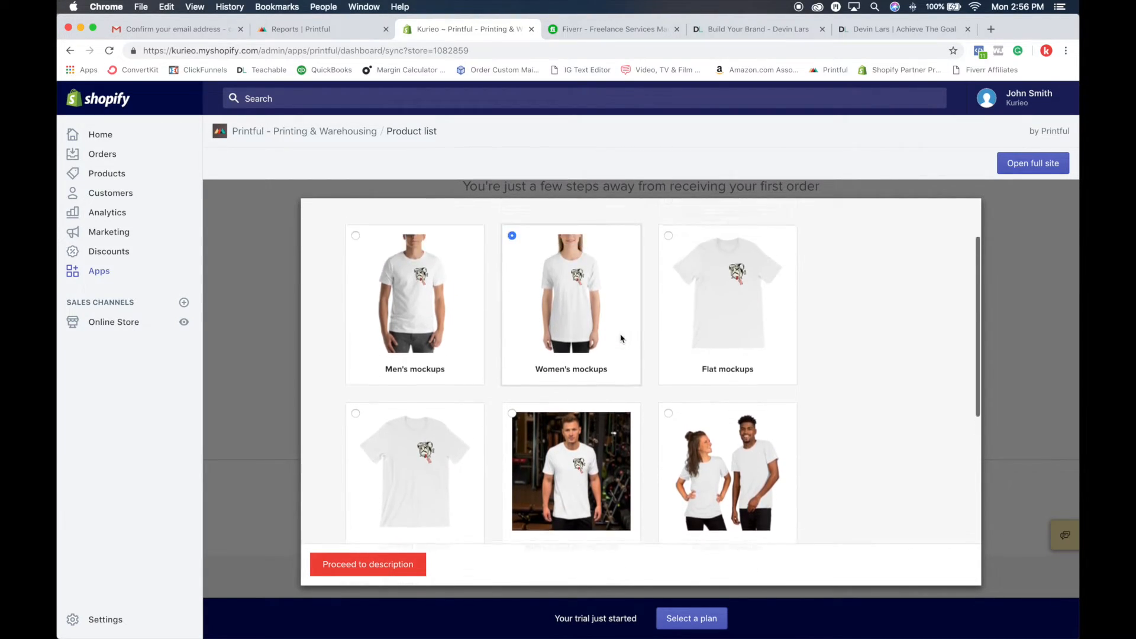
click(737, 325)
scroll(742, 329, down, 3)
click(445, 336)
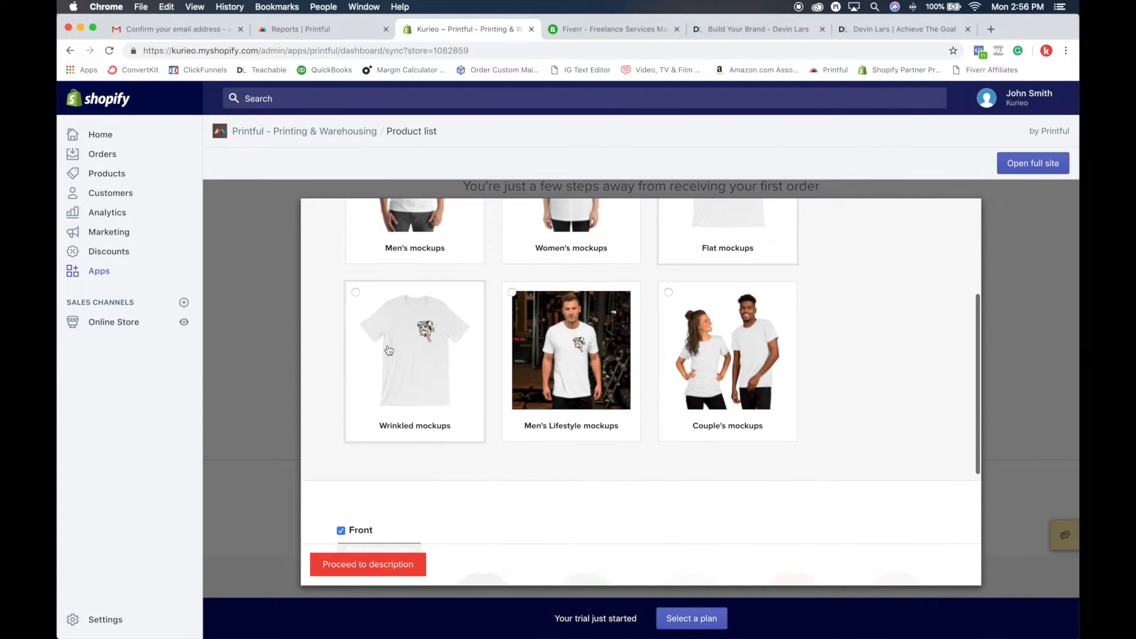
scroll(446, 337, down, 1)
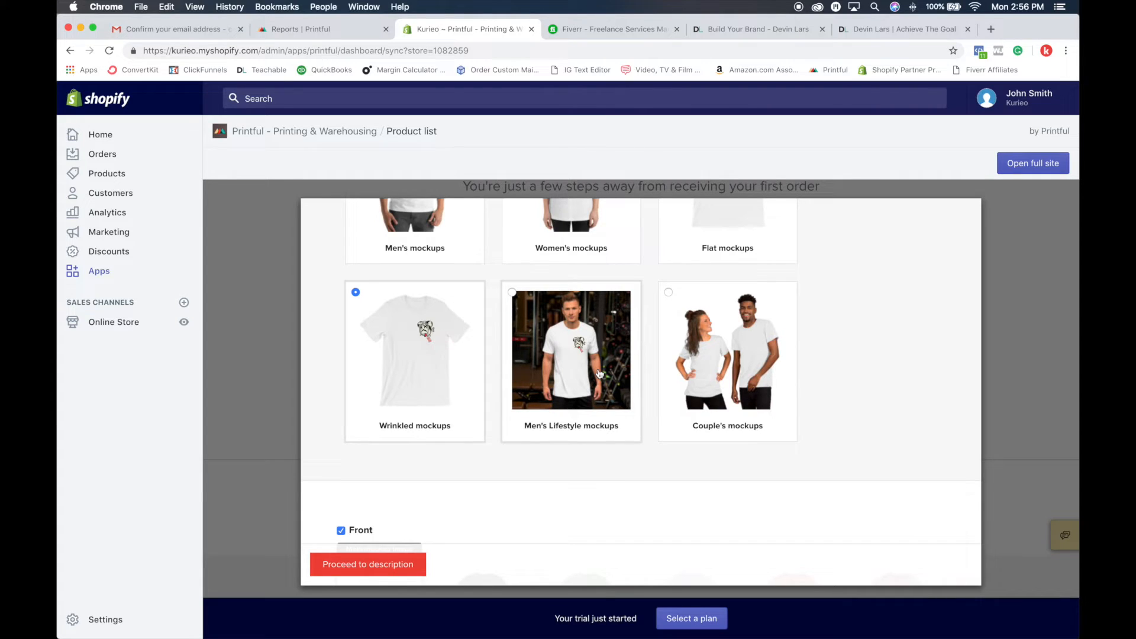
click(729, 362)
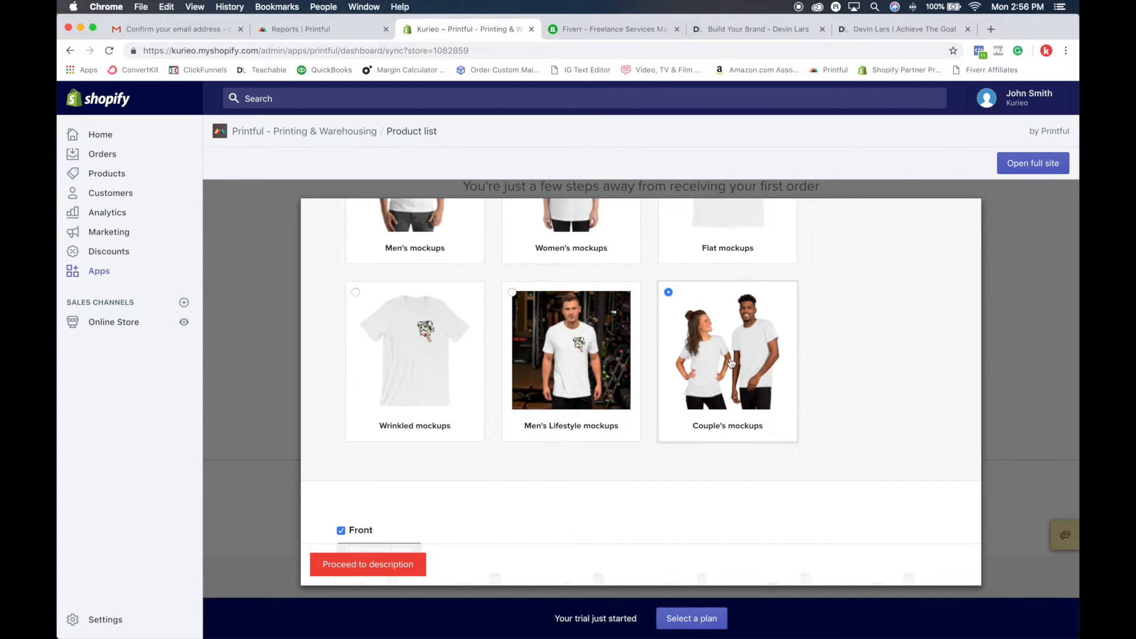
scroll(688, 371, down, 3)
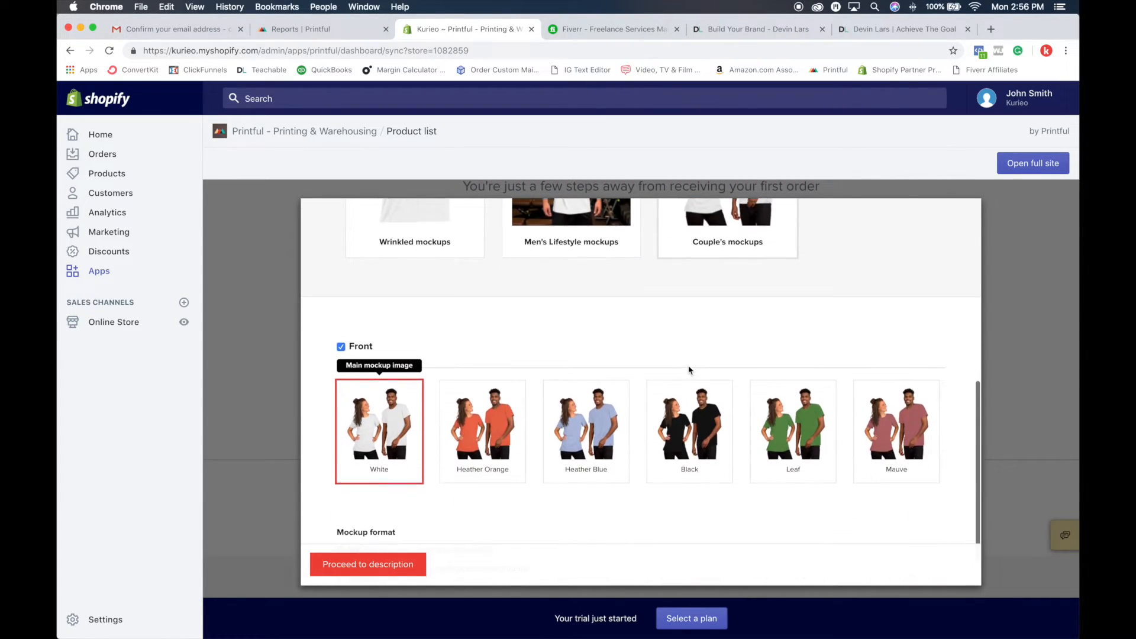
scroll(689, 369, up, 4)
Step: Choose the wrinkled mockups and make the Heather Orange shirt the main mockup image
click(423, 385)
scroll(431, 384, down, 3)
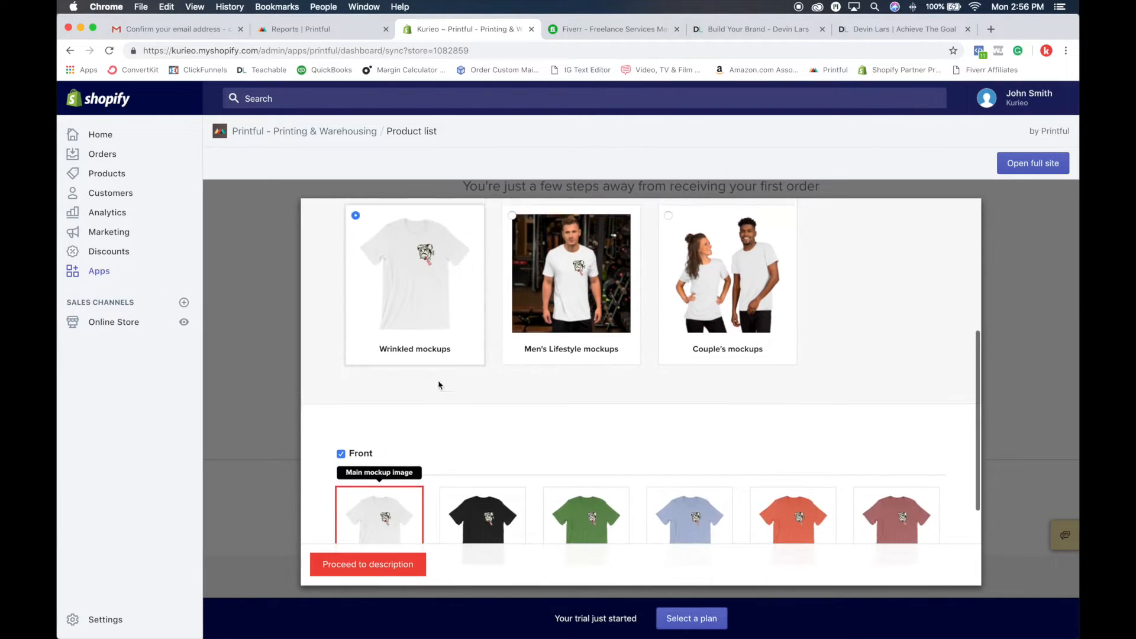
scroll(728, 308, up, 4)
scroll(742, 296, down, 4)
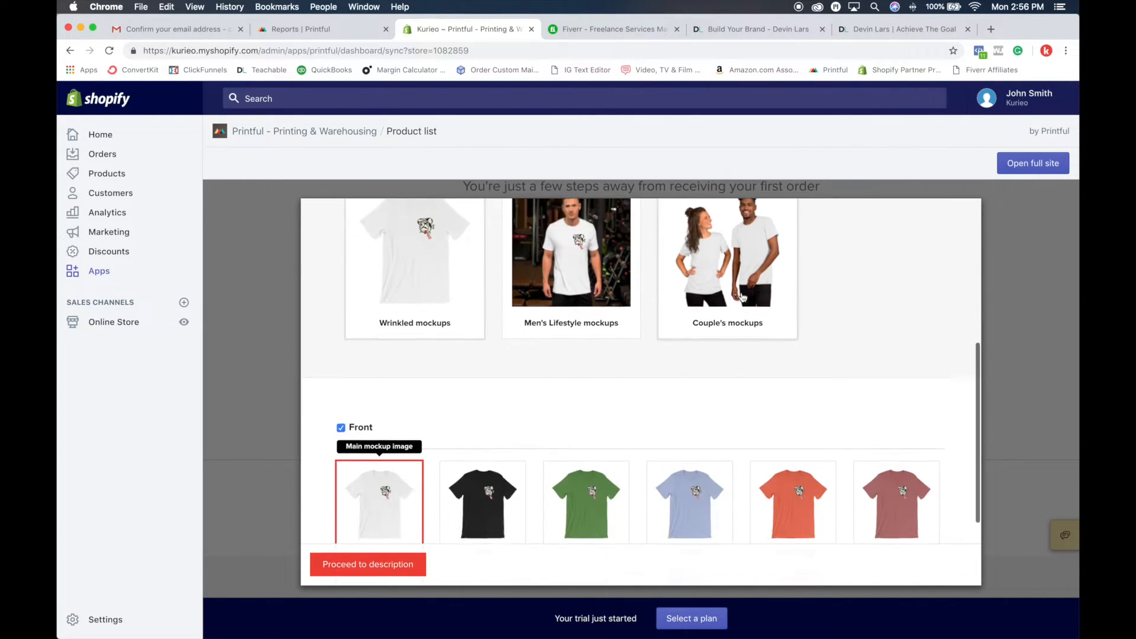
click(500, 450)
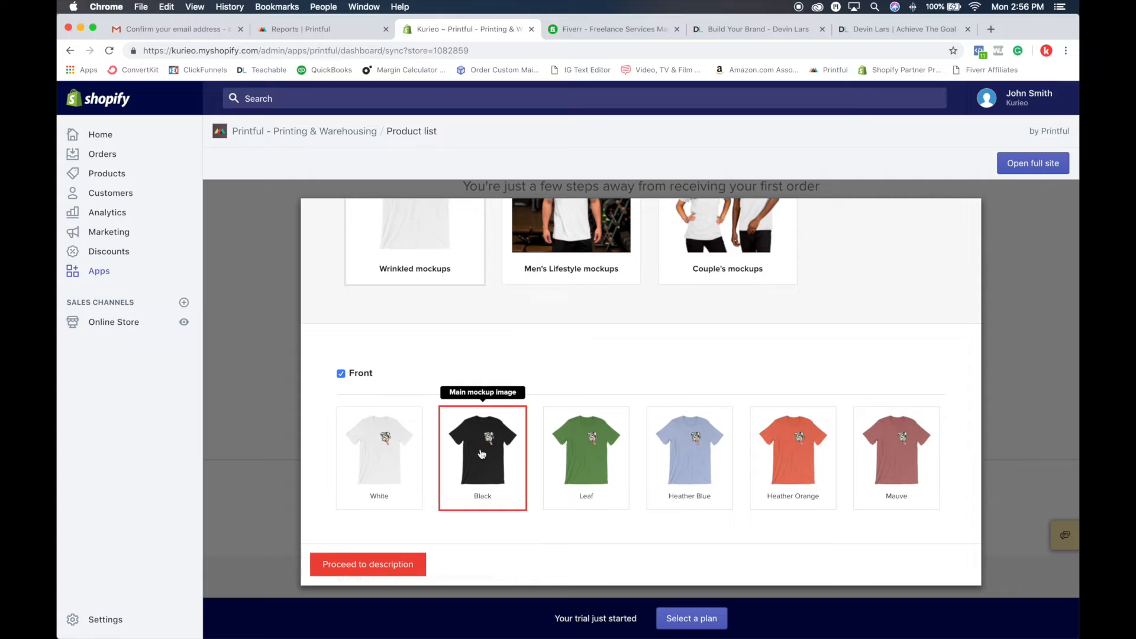
click(606, 469)
click(704, 453)
click(803, 466)
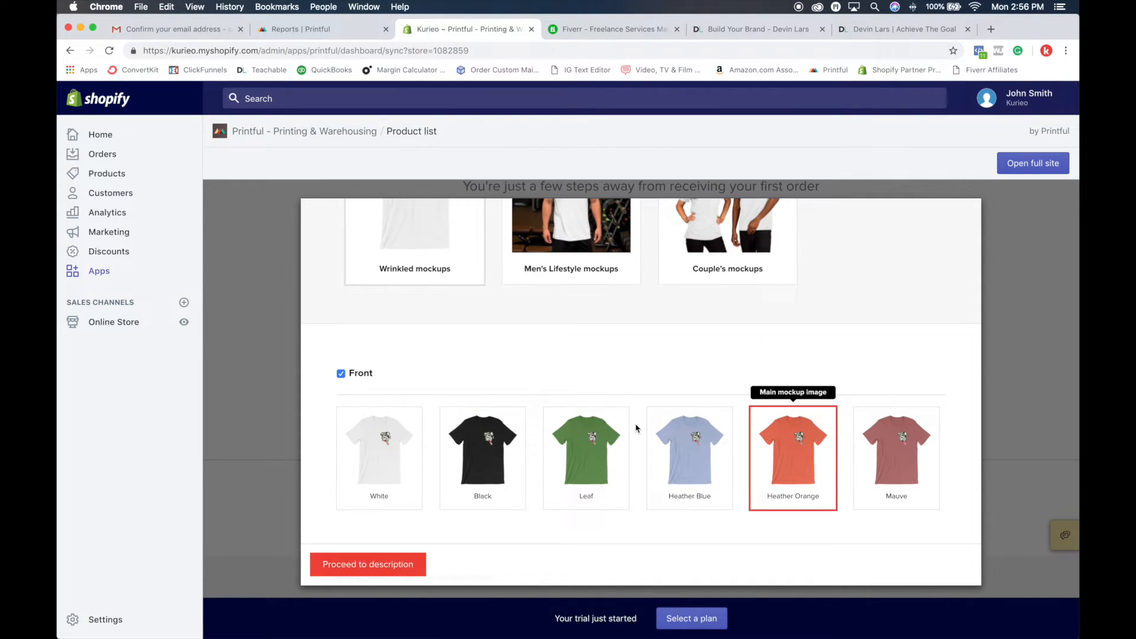
Step: Keep JPG as the mockup format and proceed to the product description
scroll(637, 429, down, 2)
scroll(544, 378, up, 7)
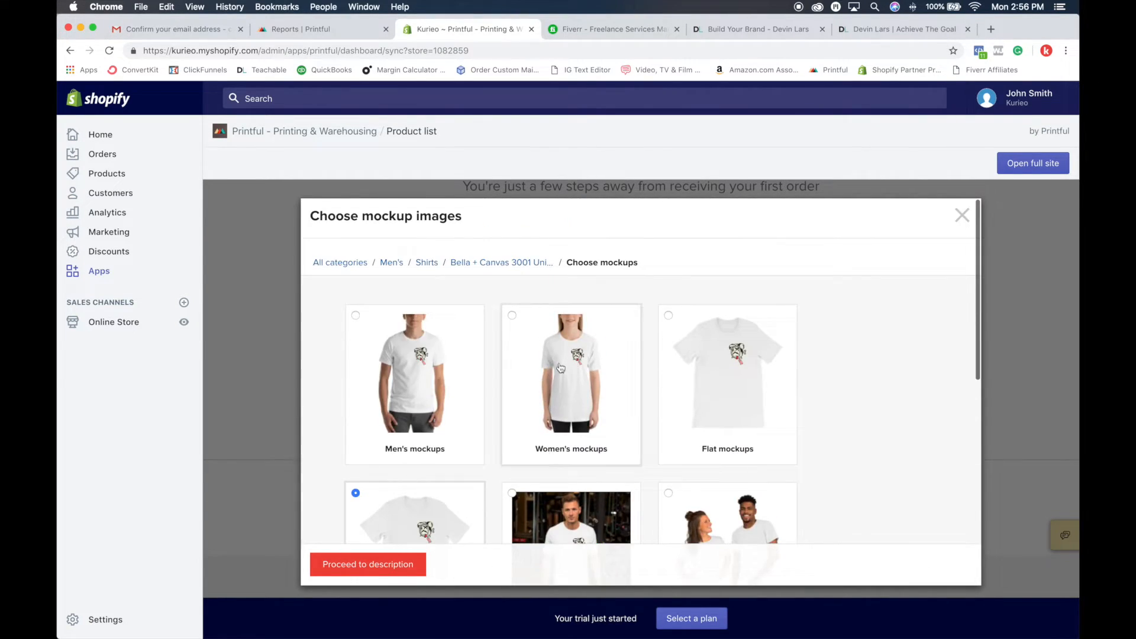
scroll(442, 388, down, 7)
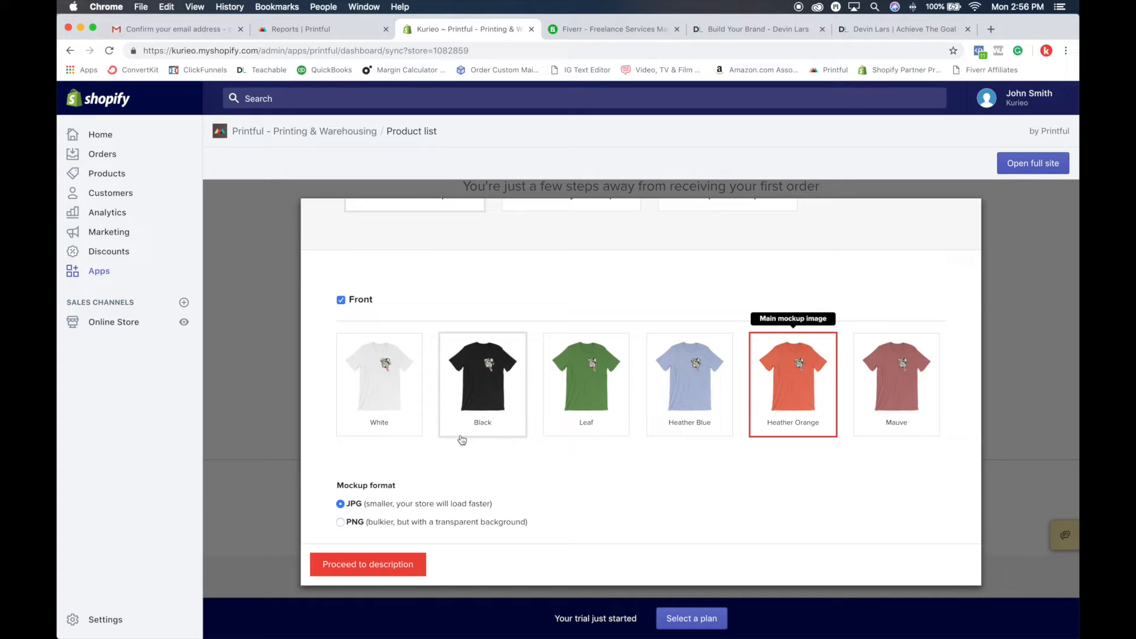
click(350, 572)
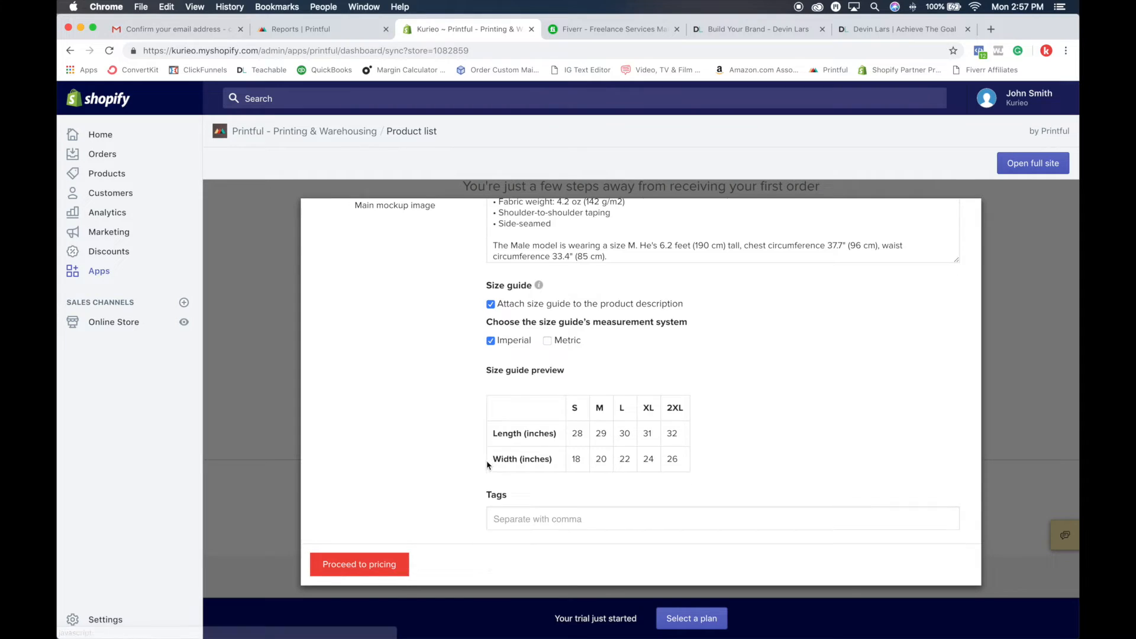
Step: Review the T-shirt's description and delete the sentences about the male and female models' sizes and measurements
scroll(535, 395, down, 2)
scroll(535, 395, down, 1)
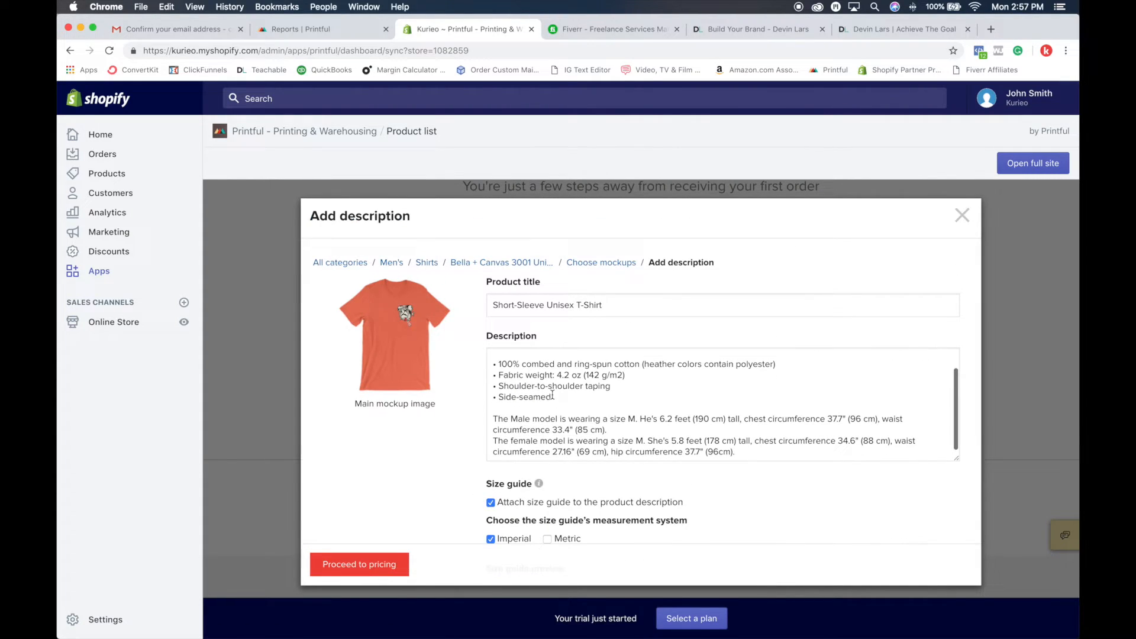
scroll(553, 392, up, 2)
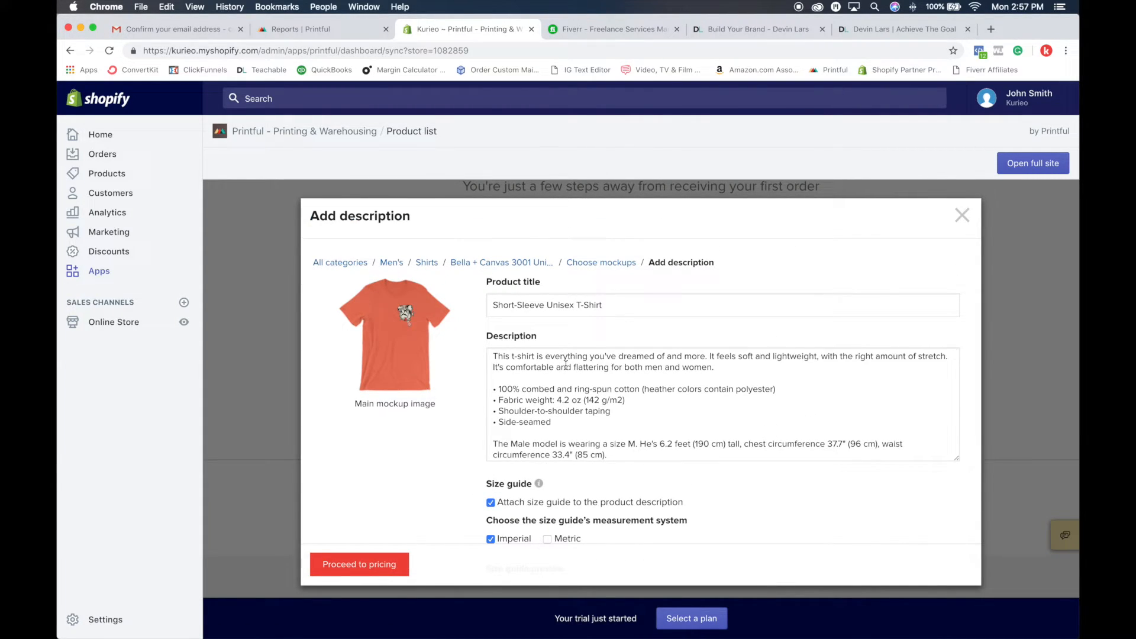
click(728, 374)
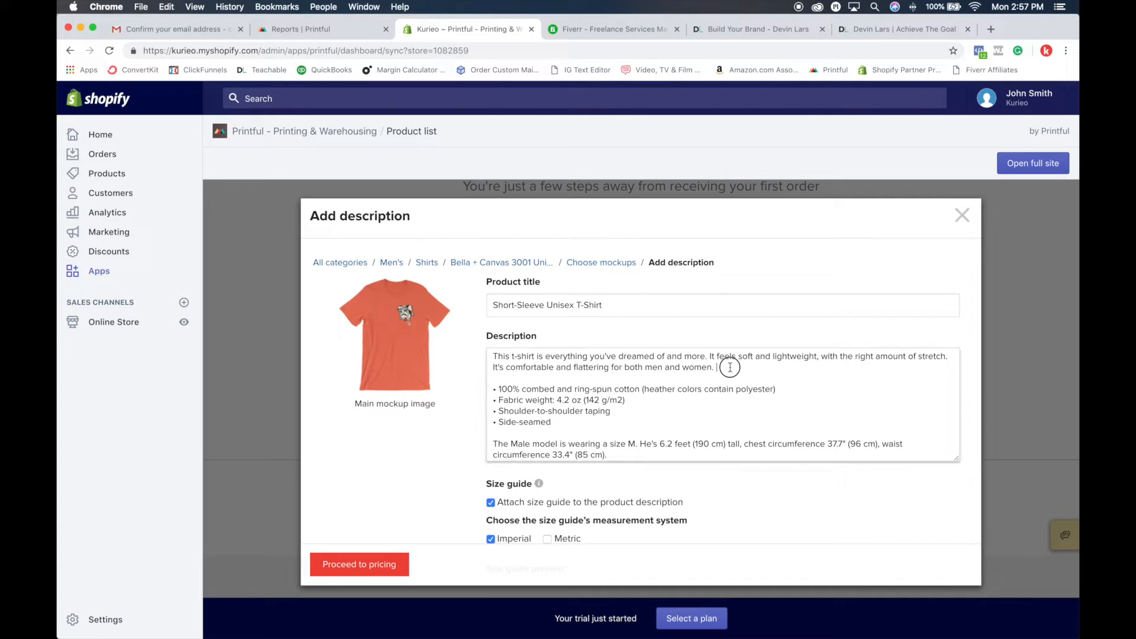
scroll(581, 402, down, 2)
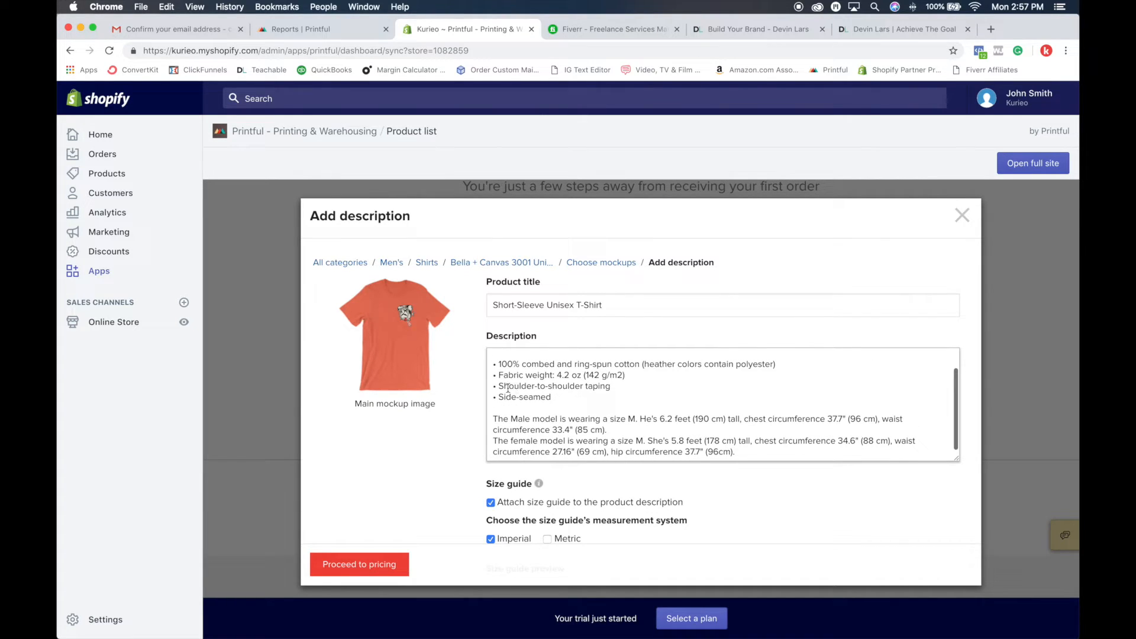
scroll(626, 389, down, 1)
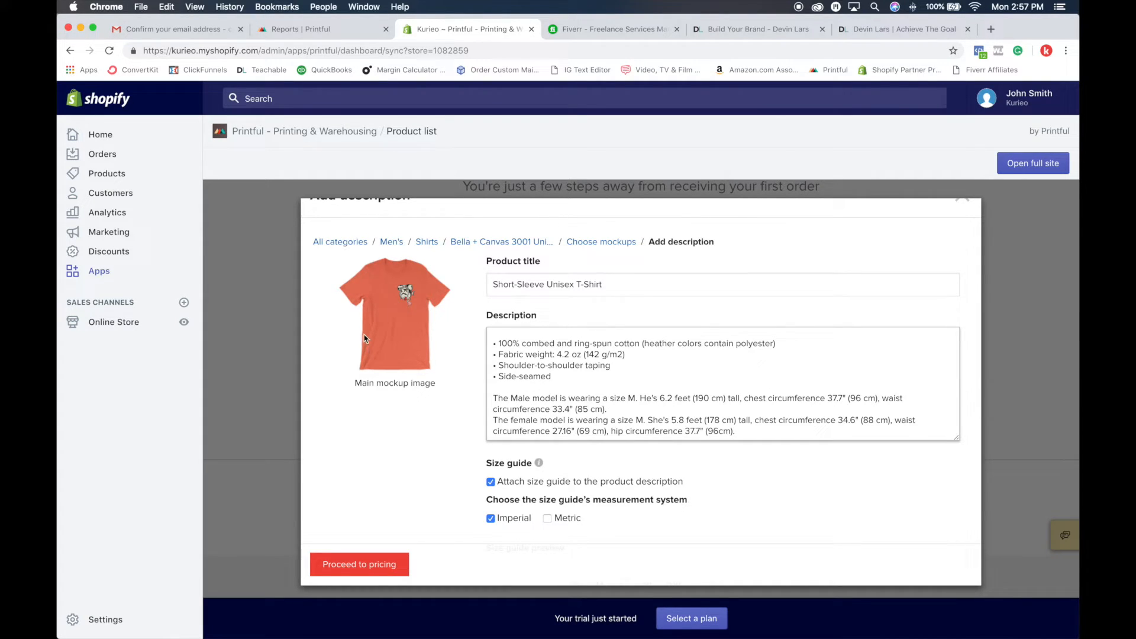
drag(496, 400, 776, 431)
text(T)
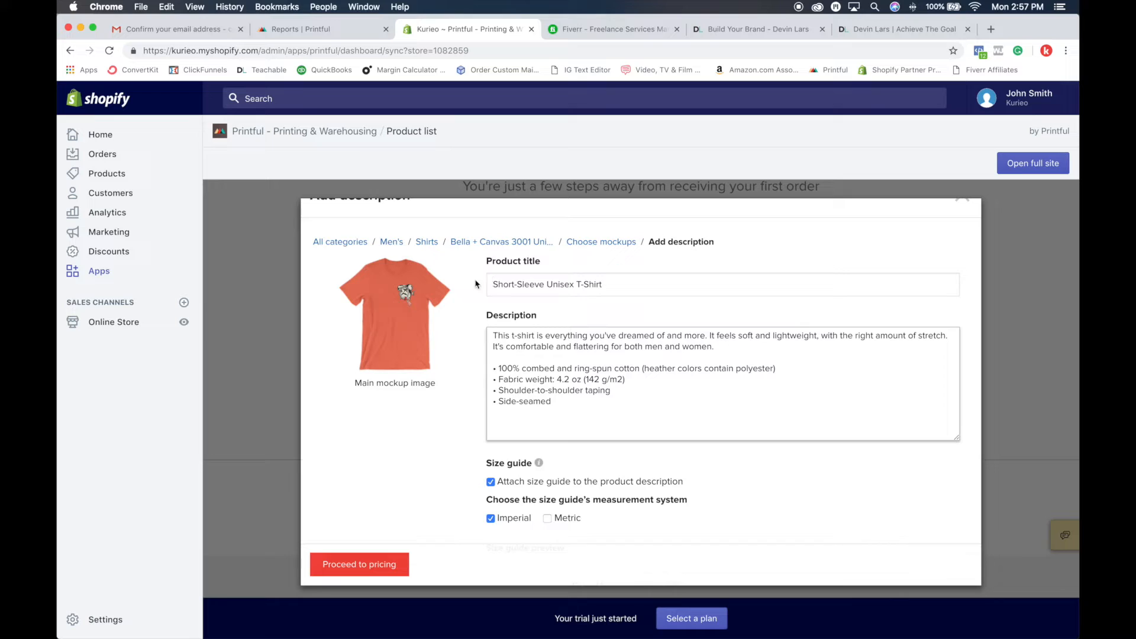
Step: Replace the product title with "Deadclock Tee"
click(578, 284)
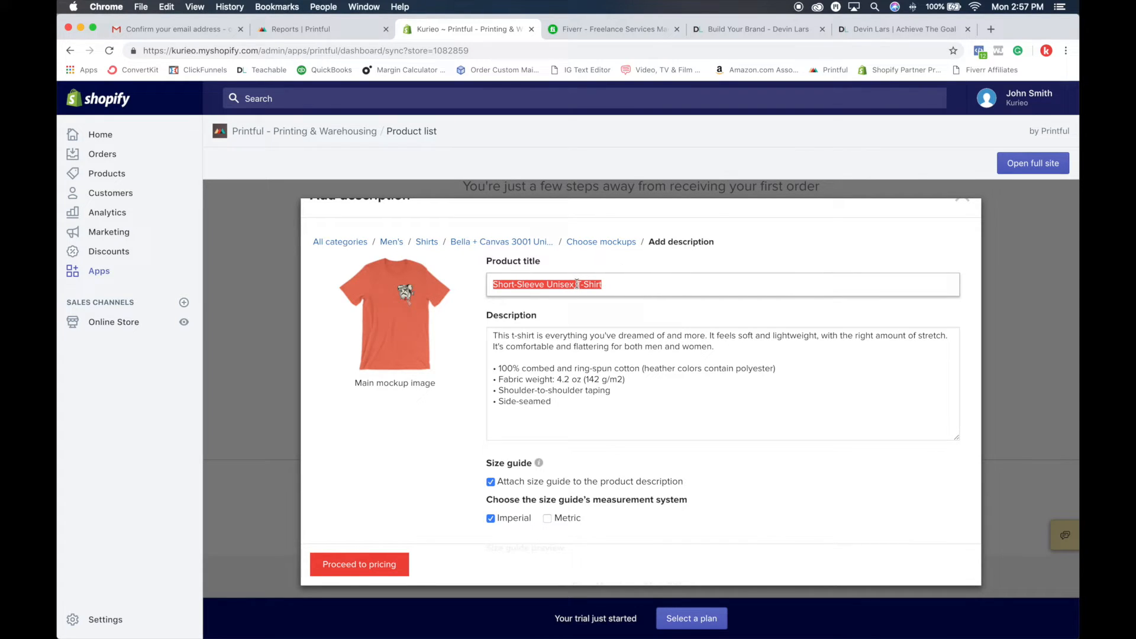
text(Deadclock Tee)
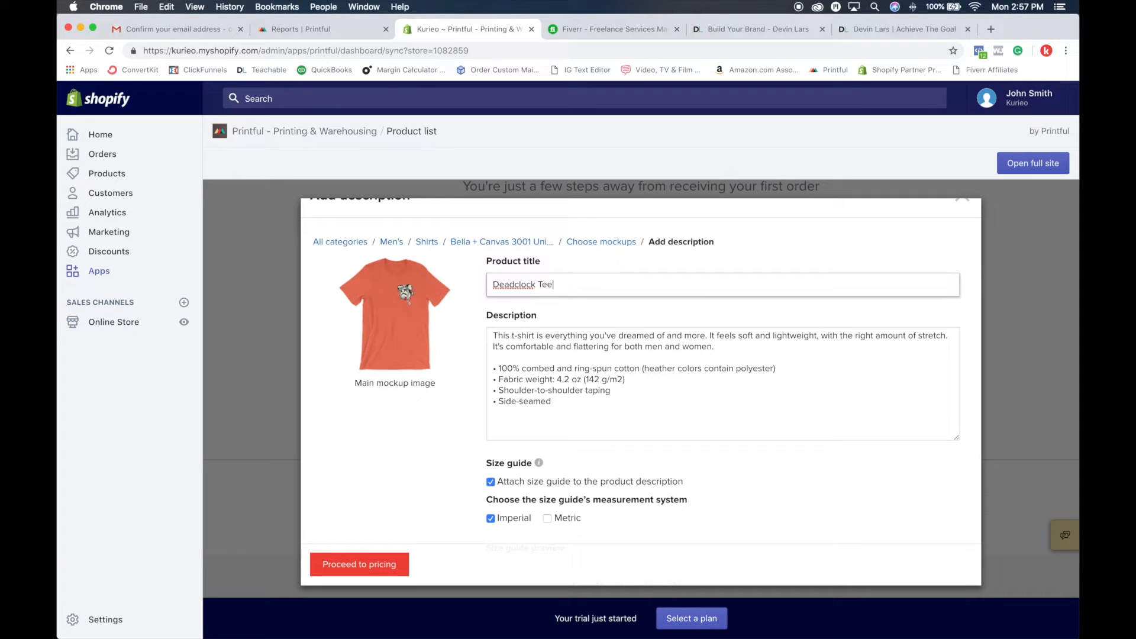
scroll(602, 284, down, 3)
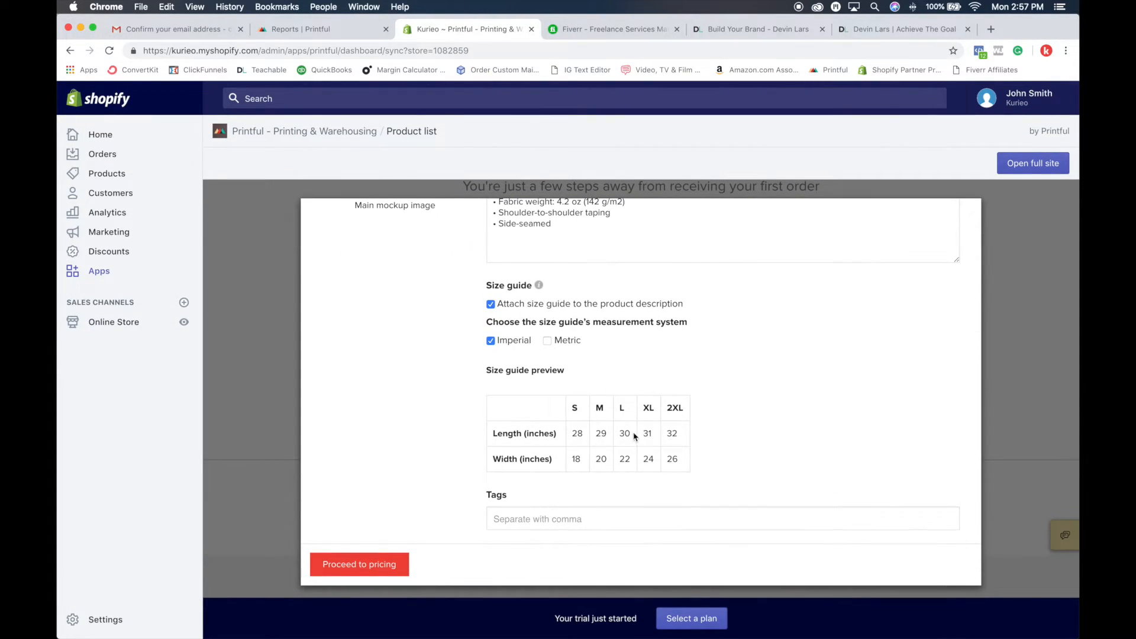
scroll(651, 391, up, 2)
scroll(672, 353, up, 2)
key(Tab)
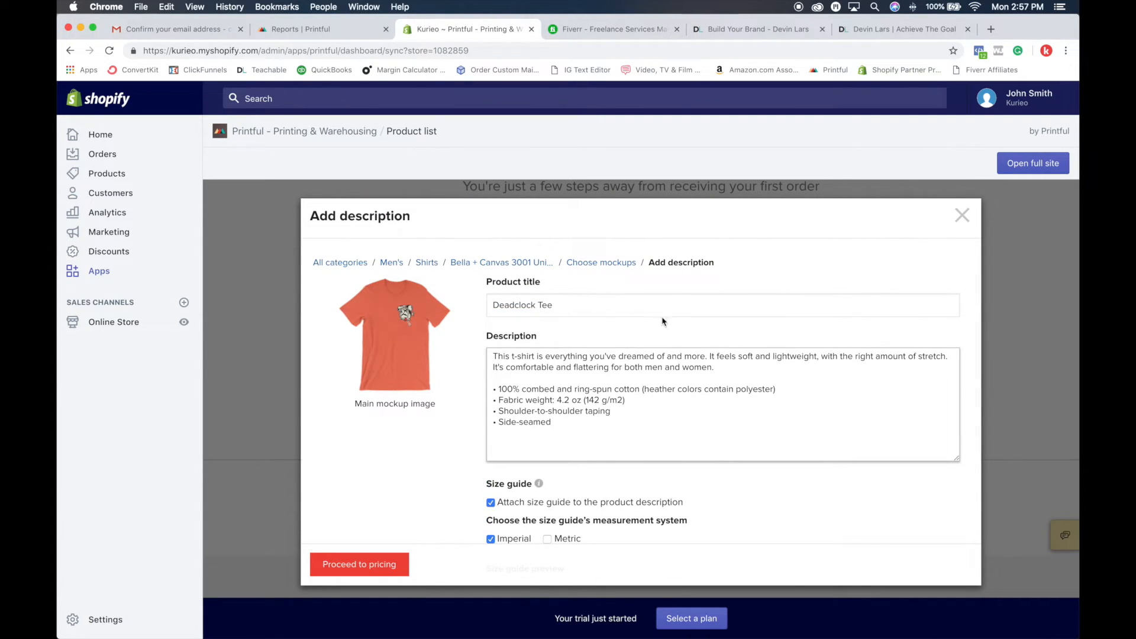
Step: Keep the imperial size guide attached to the description, leave the tags empty and proceed to pricing
scroll(629, 408, down, 3)
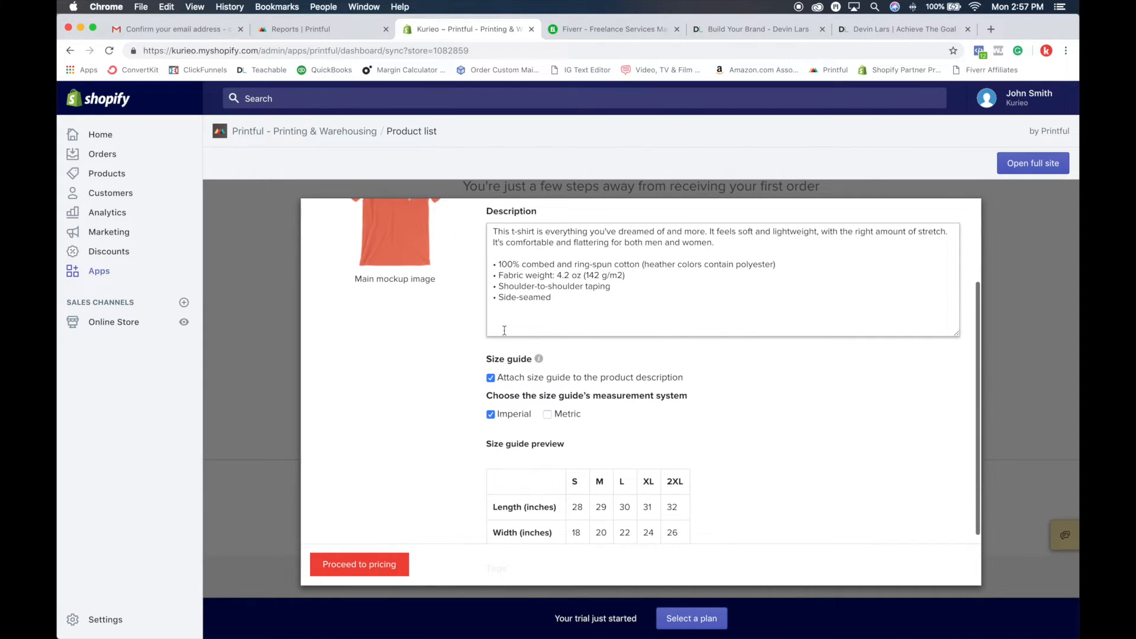
scroll(600, 380, up, 2)
click(577, 405)
scroll(568, 407, up, 1)
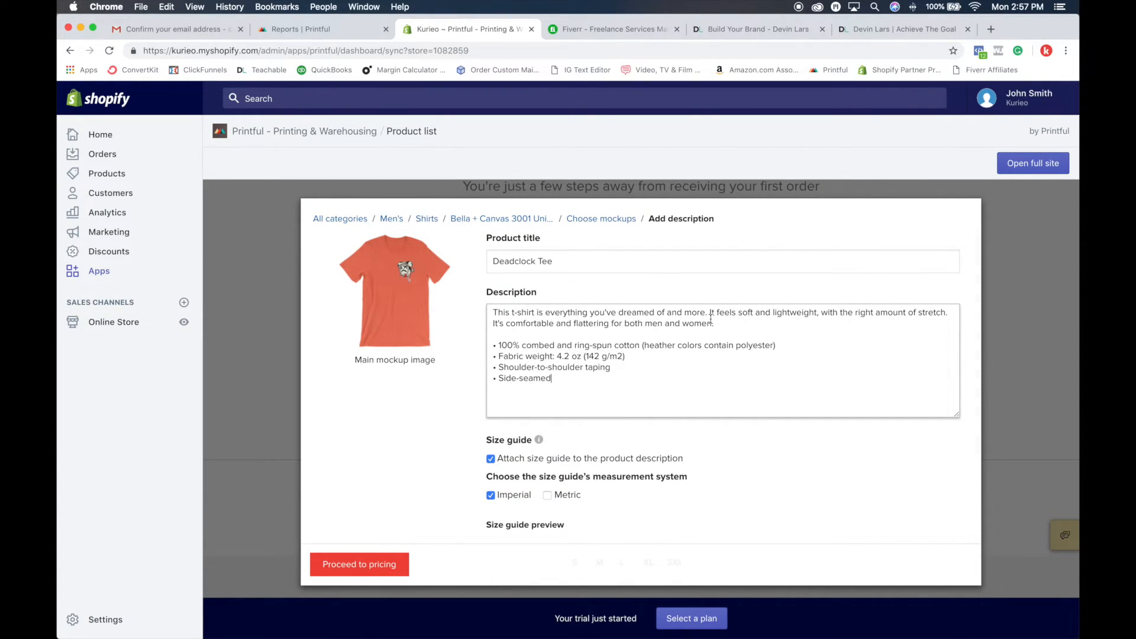
scroll(701, 408, down, 3)
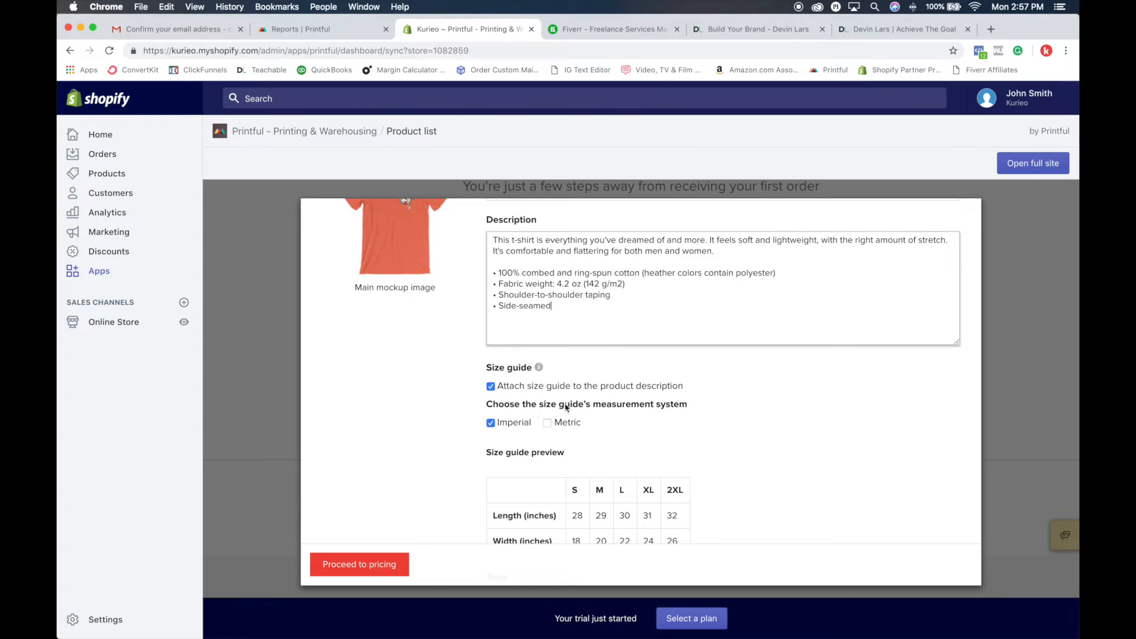
scroll(590, 398, down, 3)
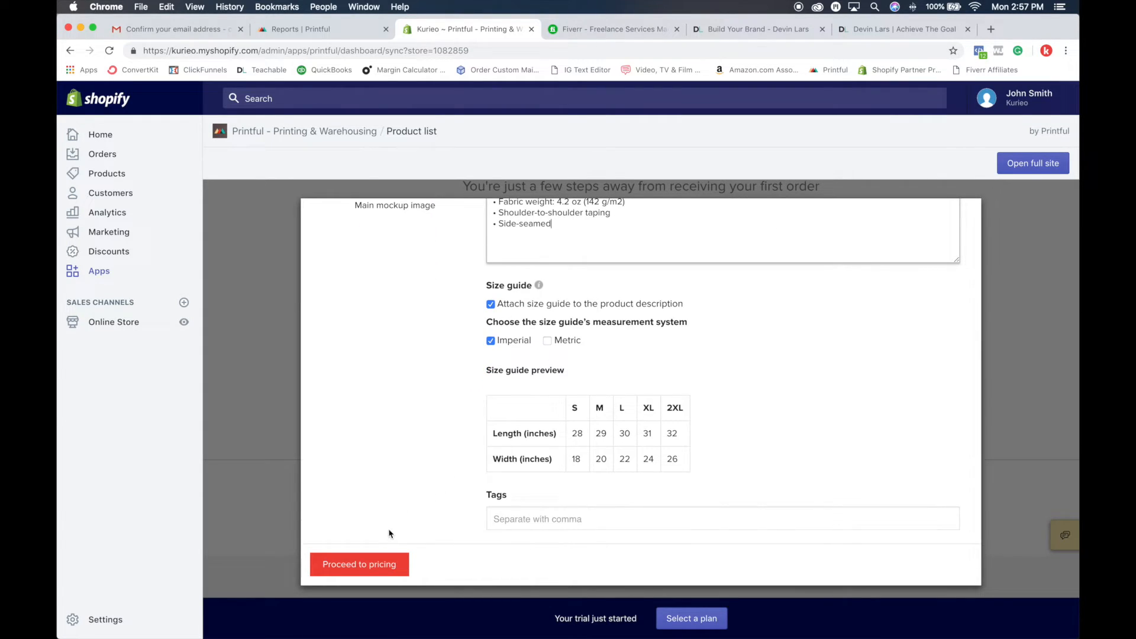
click(356, 565)
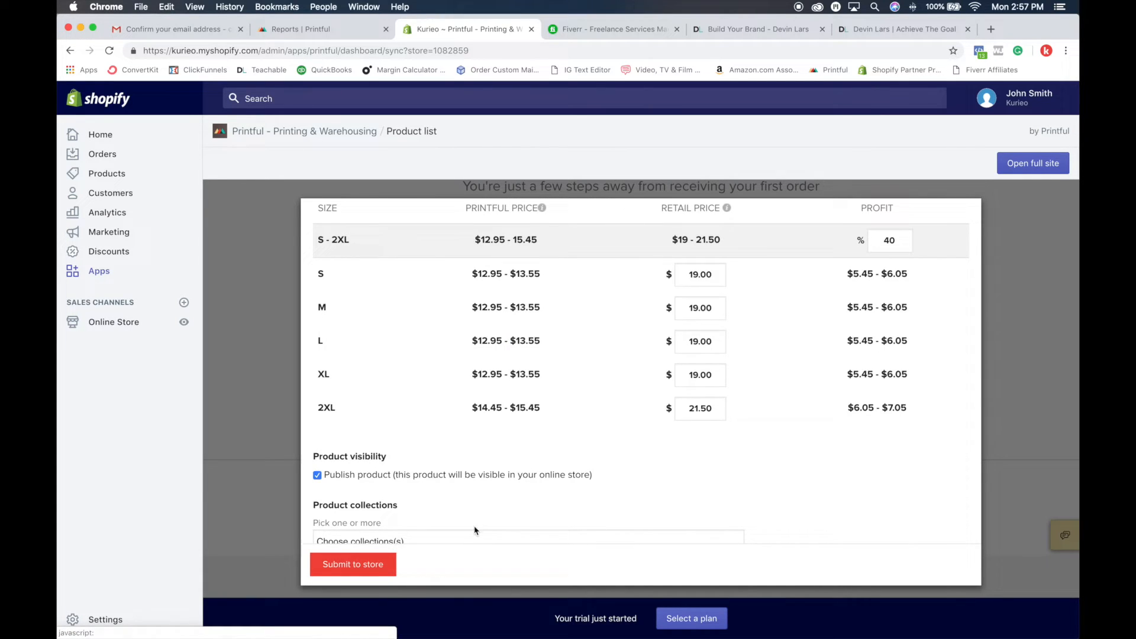
Step: Set the retail price of size S to $28 and check its profit range
scroll(485, 523, up, 3)
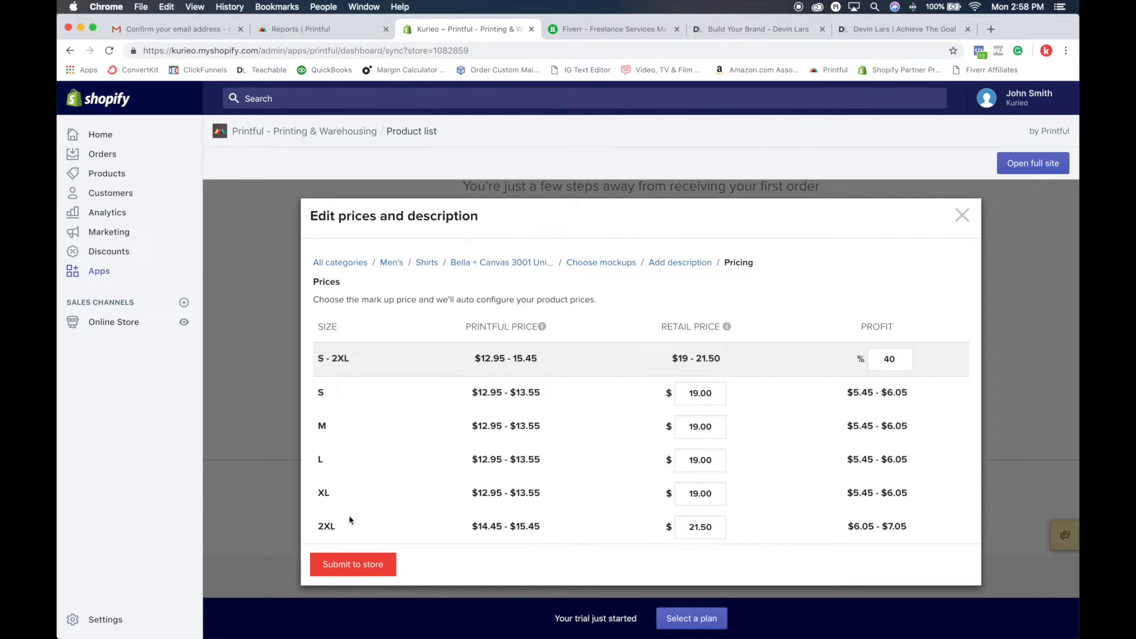
click(475, 326)
click(479, 392)
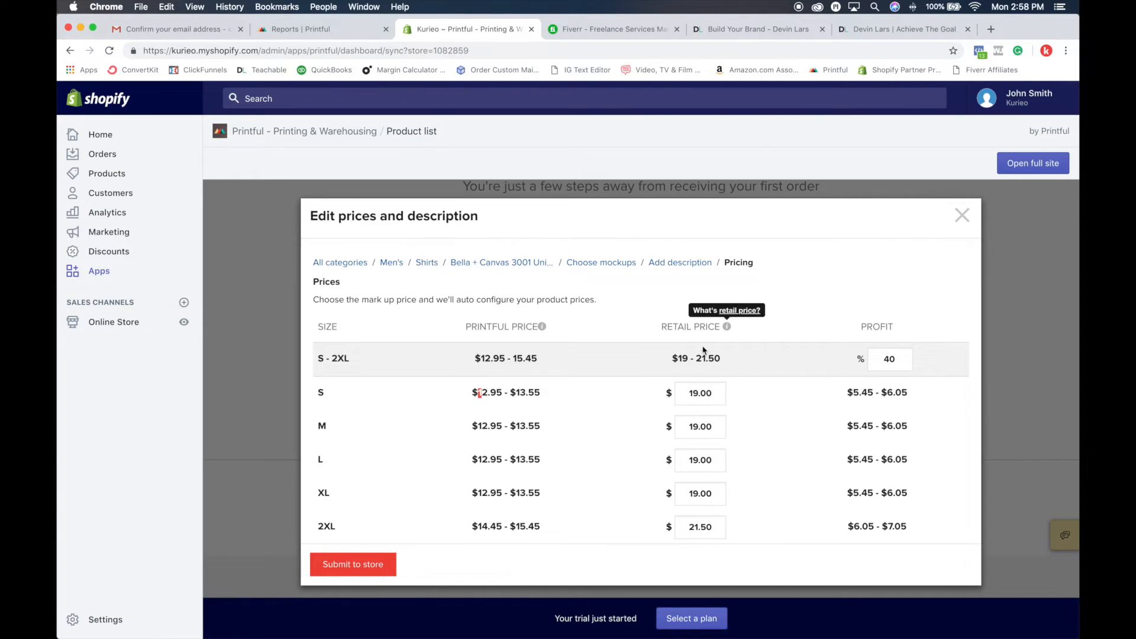
click(712, 395)
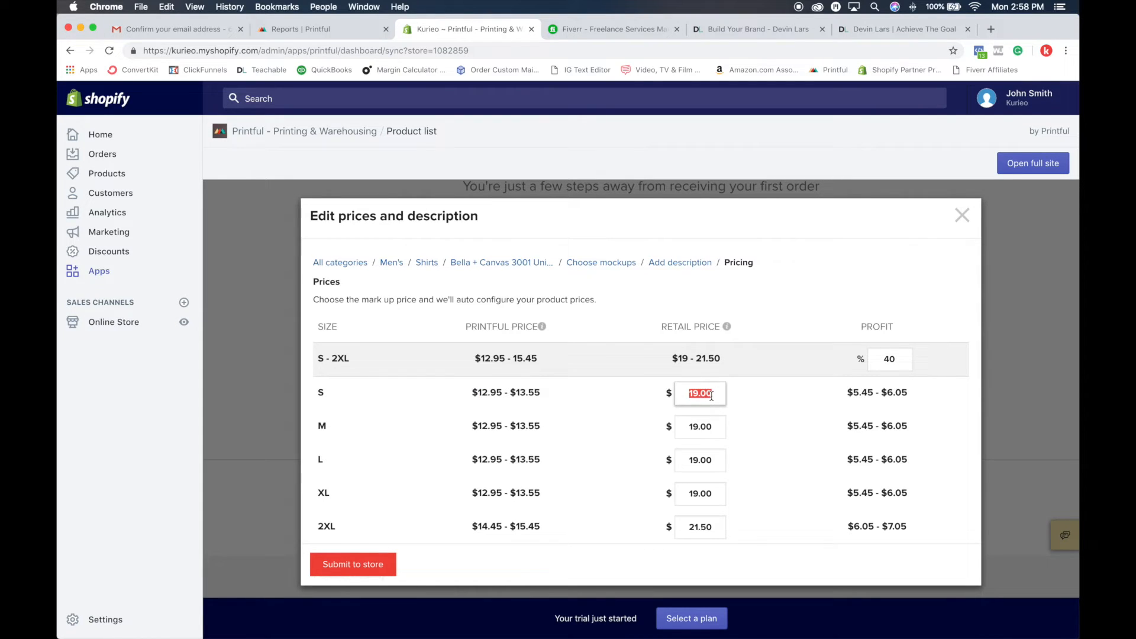
text(28)
click(770, 401)
drag(849, 393, 914, 397)
click(855, 394)
click(902, 394)
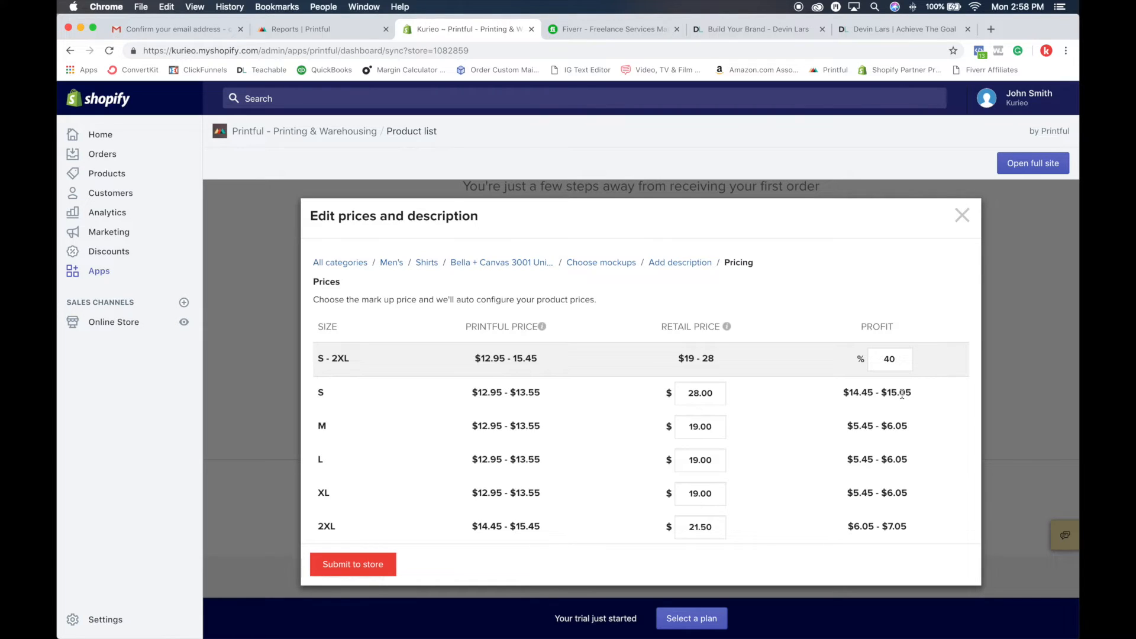
Step: Set the retail prices of sizes M, L, XL and 2XL to $28
double_click(715, 427)
text(28)
key(Tab)
text(28)
key(Tab)
text(28)
key(Tab)
text(28)
click(870, 490)
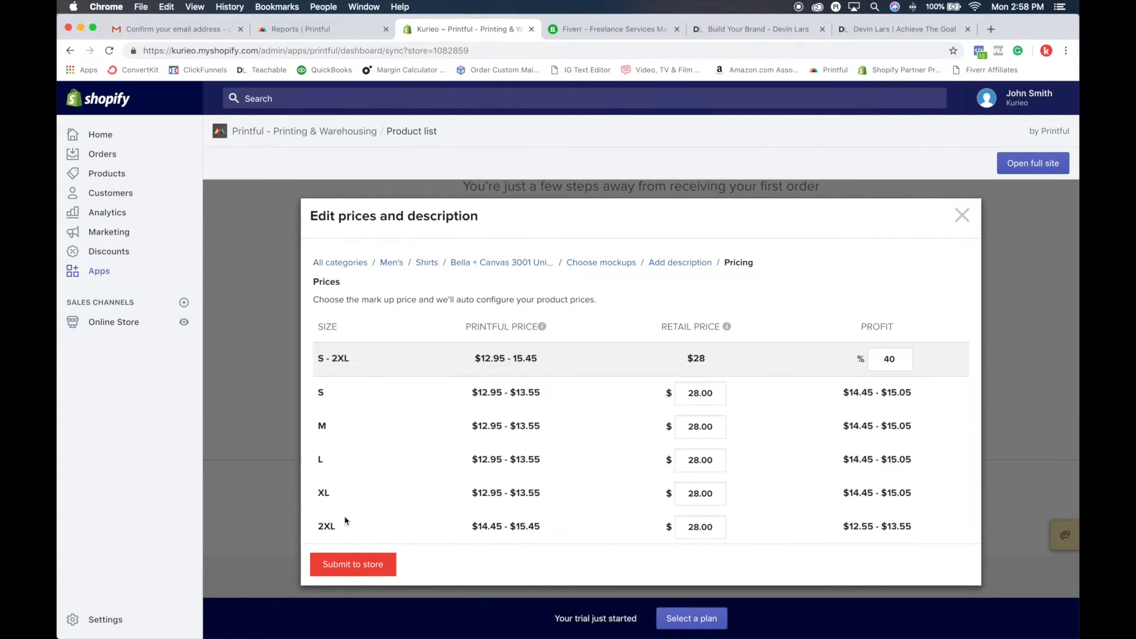
Step: Try retail prices of $32 and $100 for size S, and return it to $28
drag(471, 526, 532, 530)
click(569, 524)
double_click(711, 393)
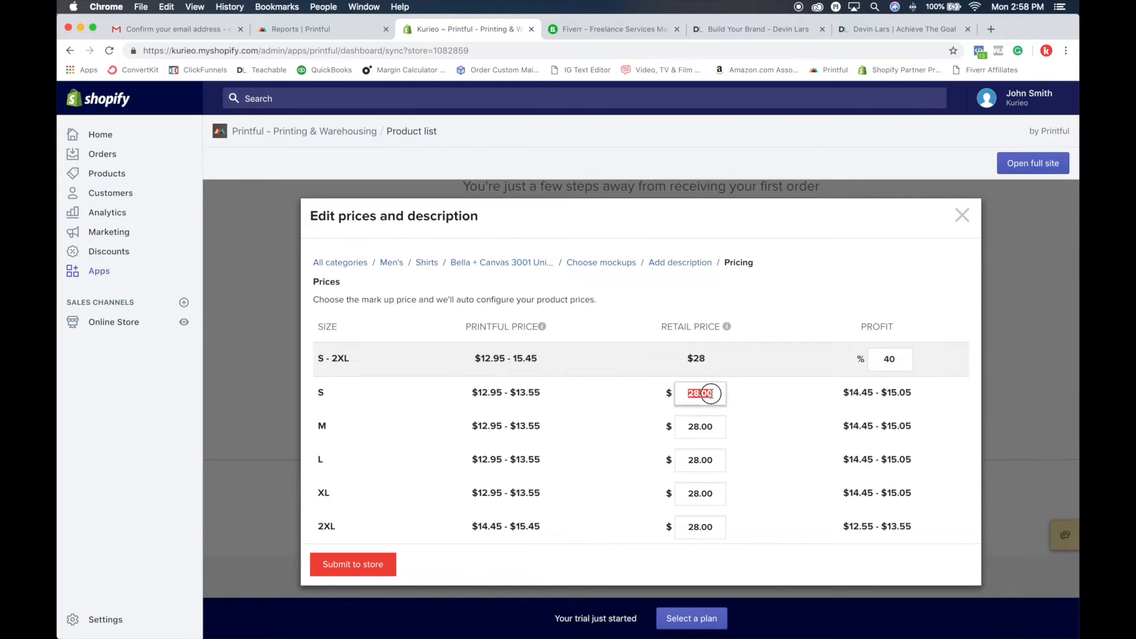
text(32)
click(784, 427)
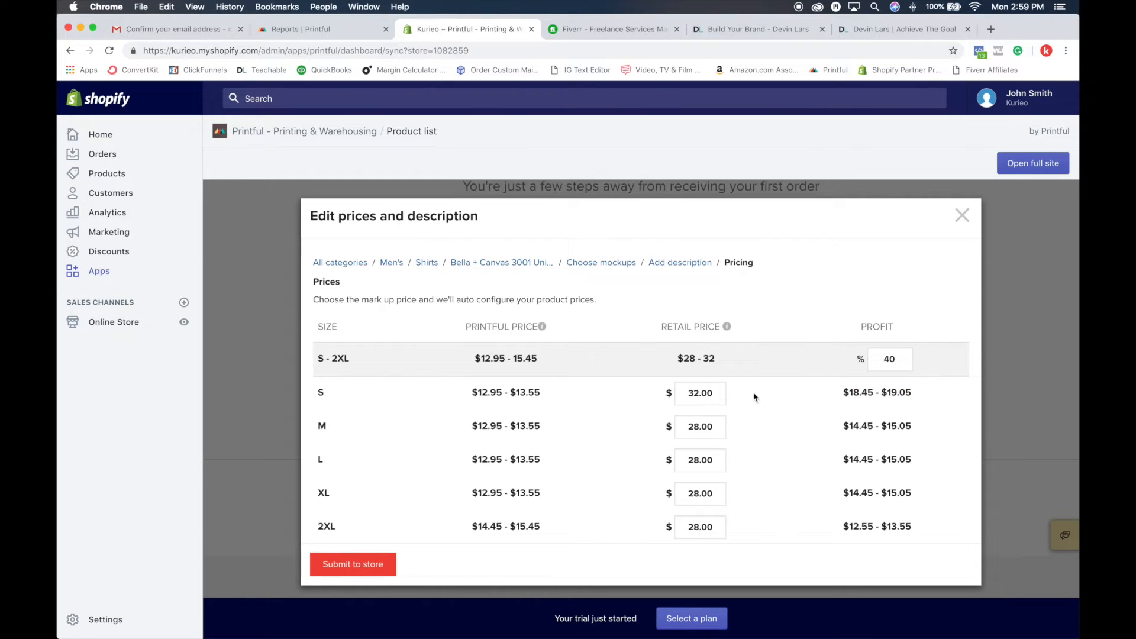
click(701, 392)
double_click(701, 392)
text(100)
click(784, 402)
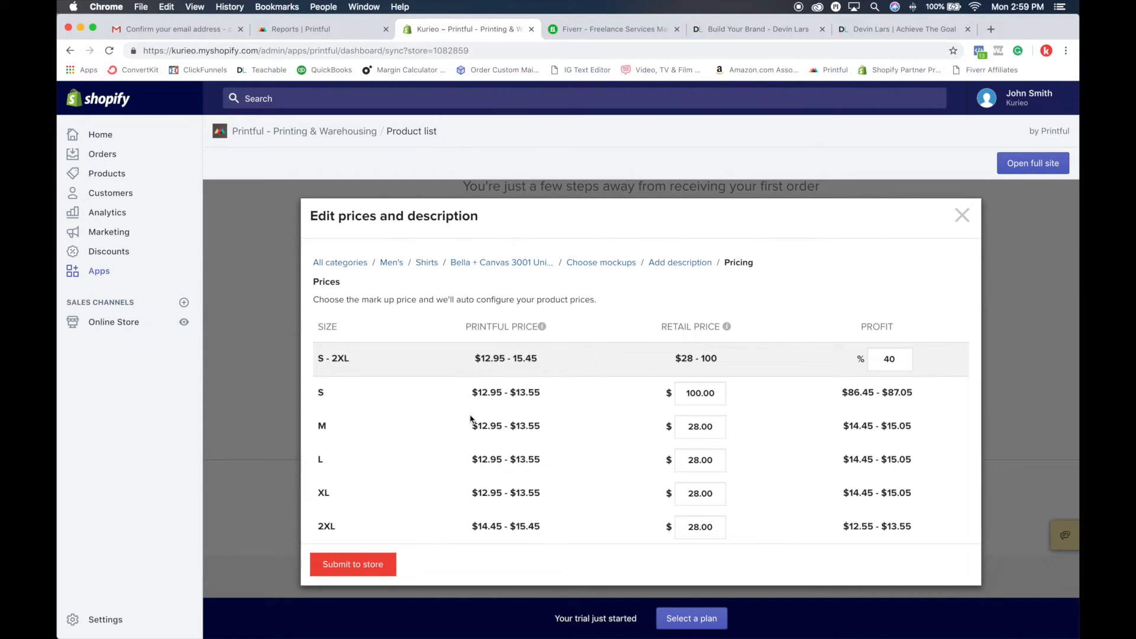
double_click(704, 394)
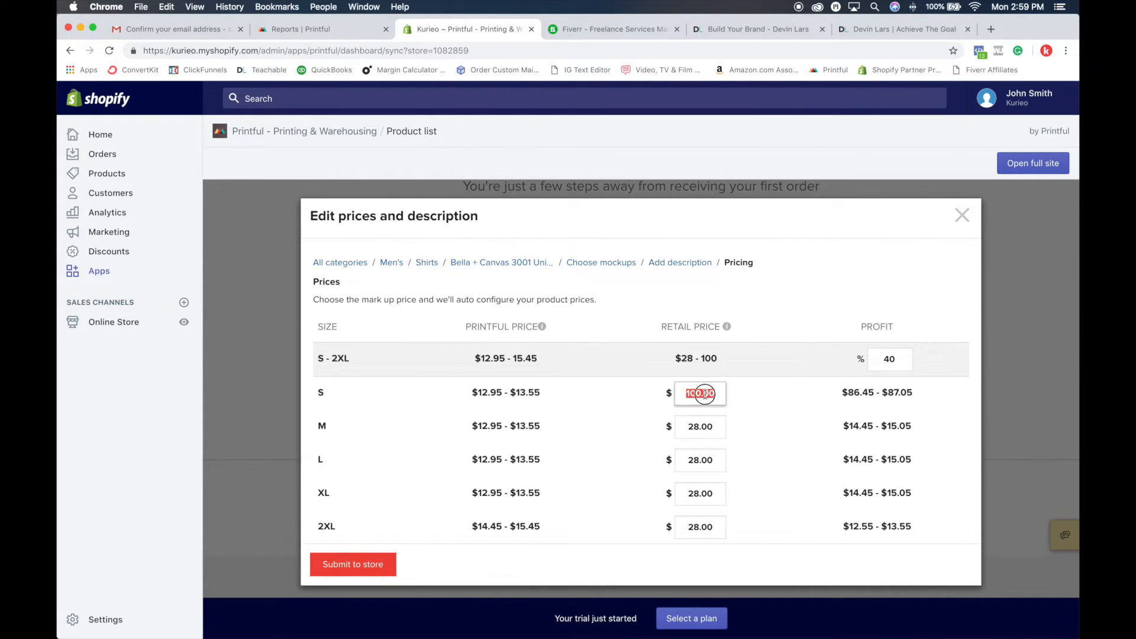
text(28)
click(742, 390)
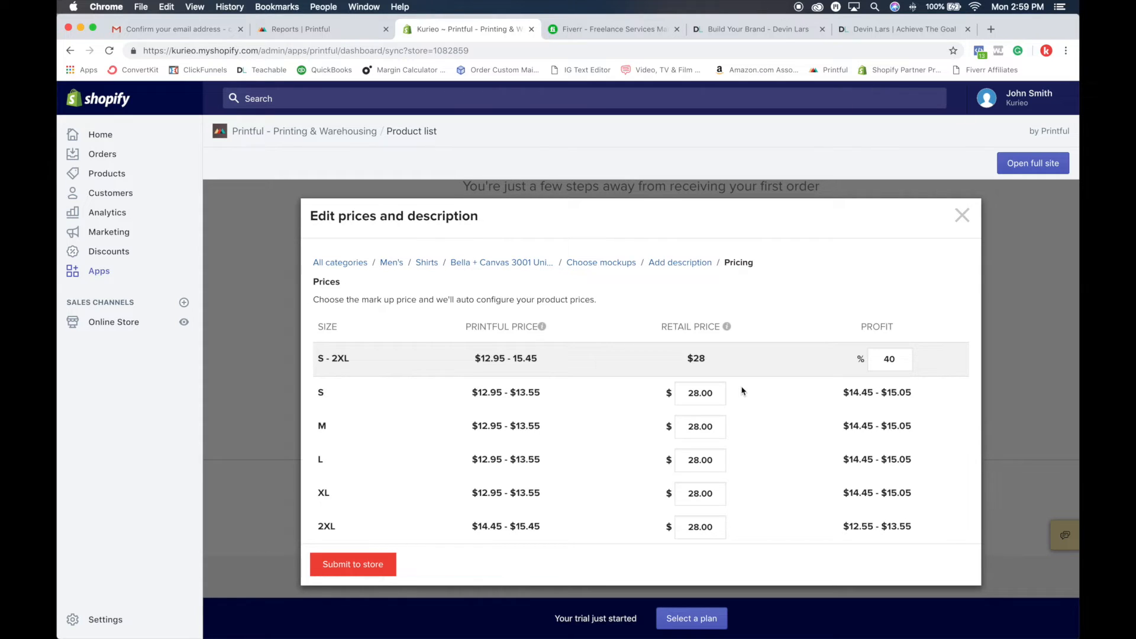
Step: Compare the retail price, Printful price and profit of size S
drag(672, 393, 733, 395)
click(693, 393)
drag(692, 393, 715, 393)
click(785, 393)
drag(478, 392, 552, 395)
click(478, 394)
click(479, 394)
drag(479, 393, 504, 392)
click(850, 393)
drag(851, 394, 874, 394)
click(878, 409)
Step: Keep the product published, choose no collection and submit it to the store
scroll(733, 355, down, 3)
scroll(686, 301, down, 1)
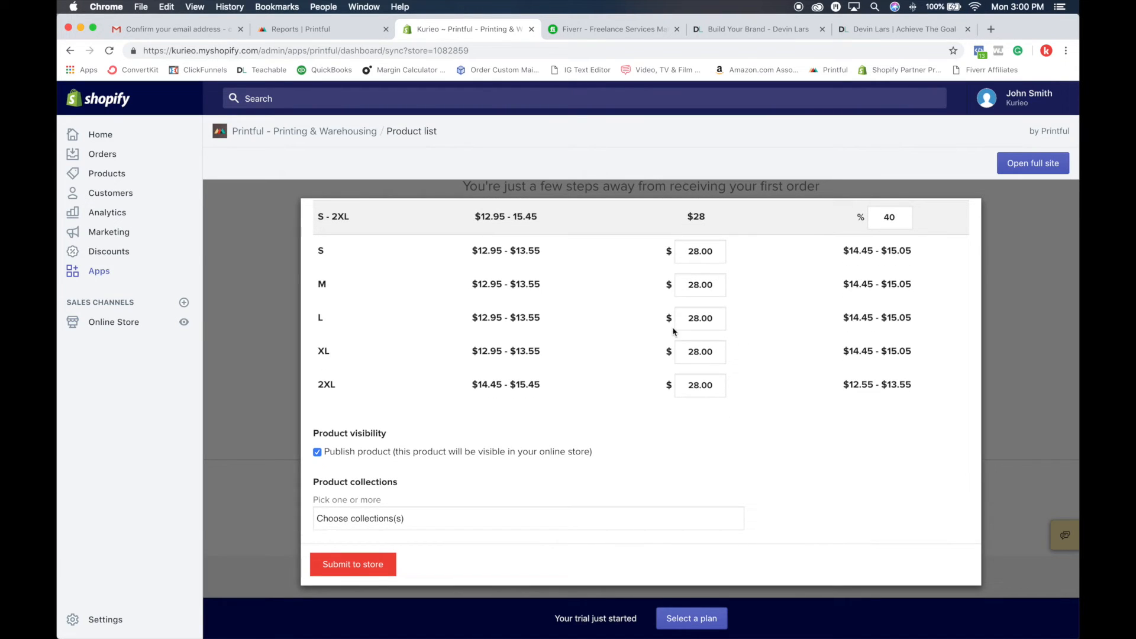
click(365, 568)
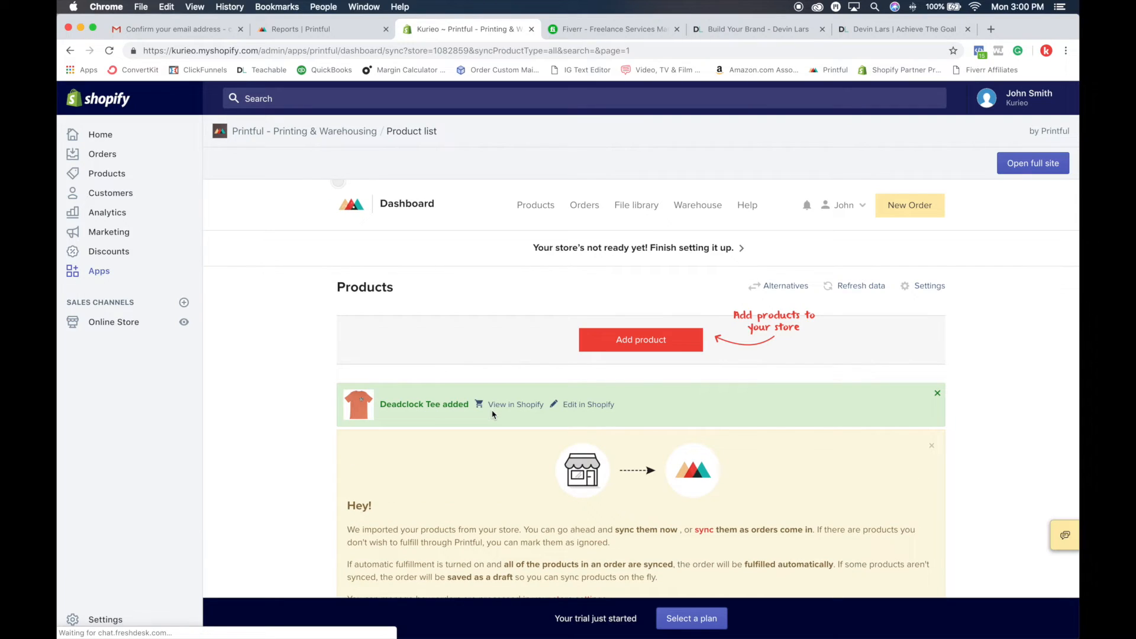
Step: Check the added Deadclock Tee in the Printful product list and view it in the Shopify storefront
scroll(549, 462, down, 5)
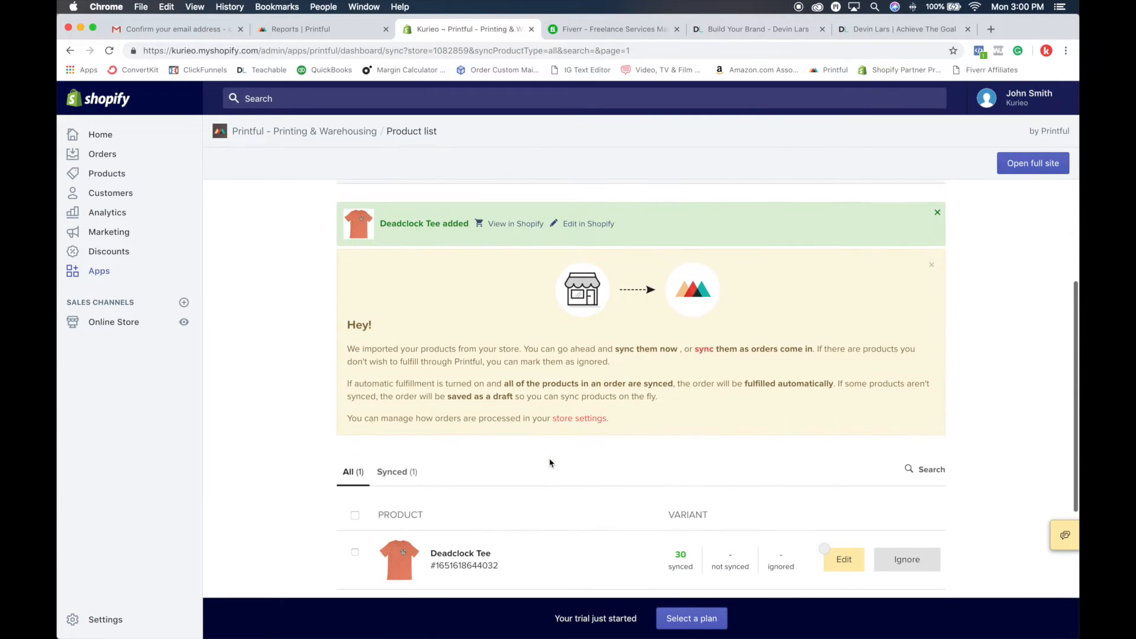
scroll(550, 462, down, 3)
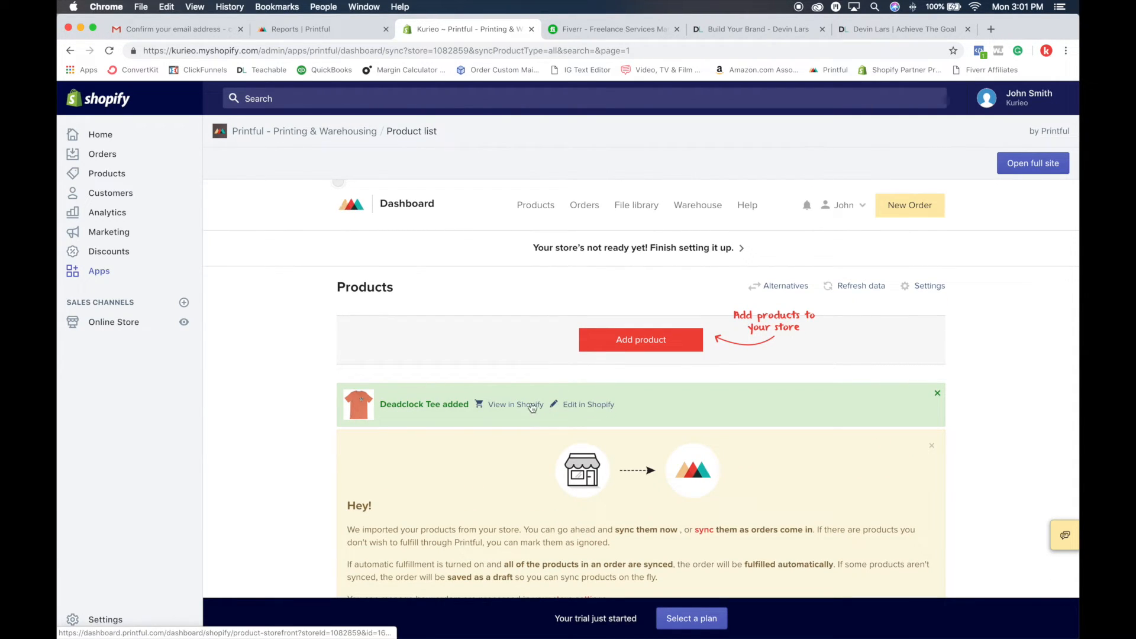
click(500, 406)
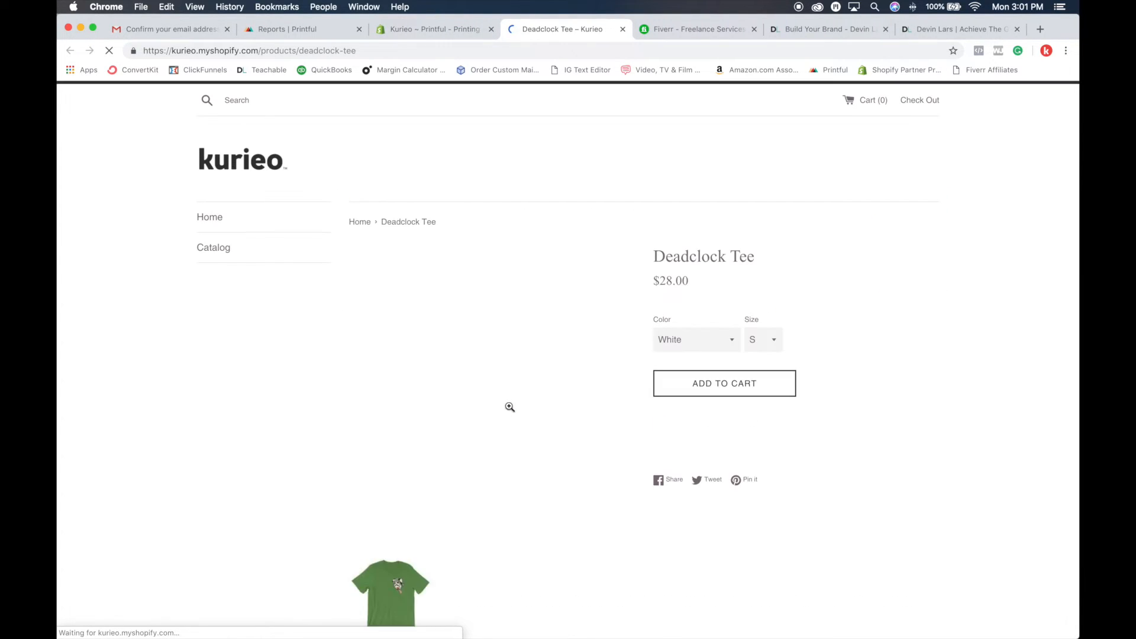
Step: Examine the Deadclock Tee's storefront page, enlarge the mauve shirt's mockup image and close the enlarged view
scroll(933, 462, down, 6)
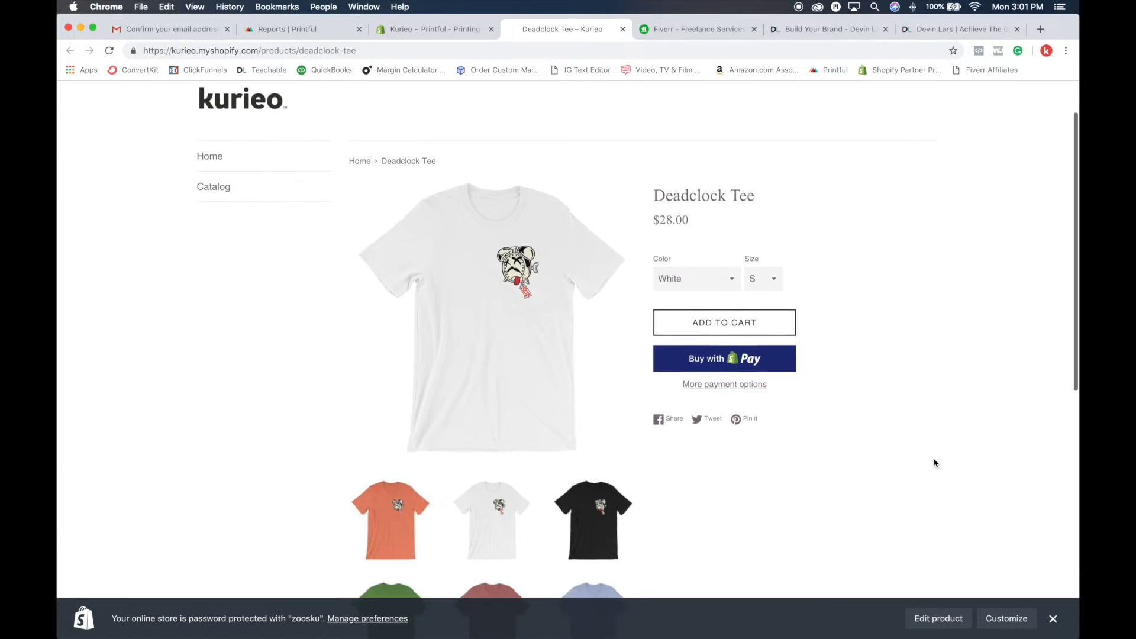
scroll(934, 462, up, 6)
scroll(933, 462, down, 8)
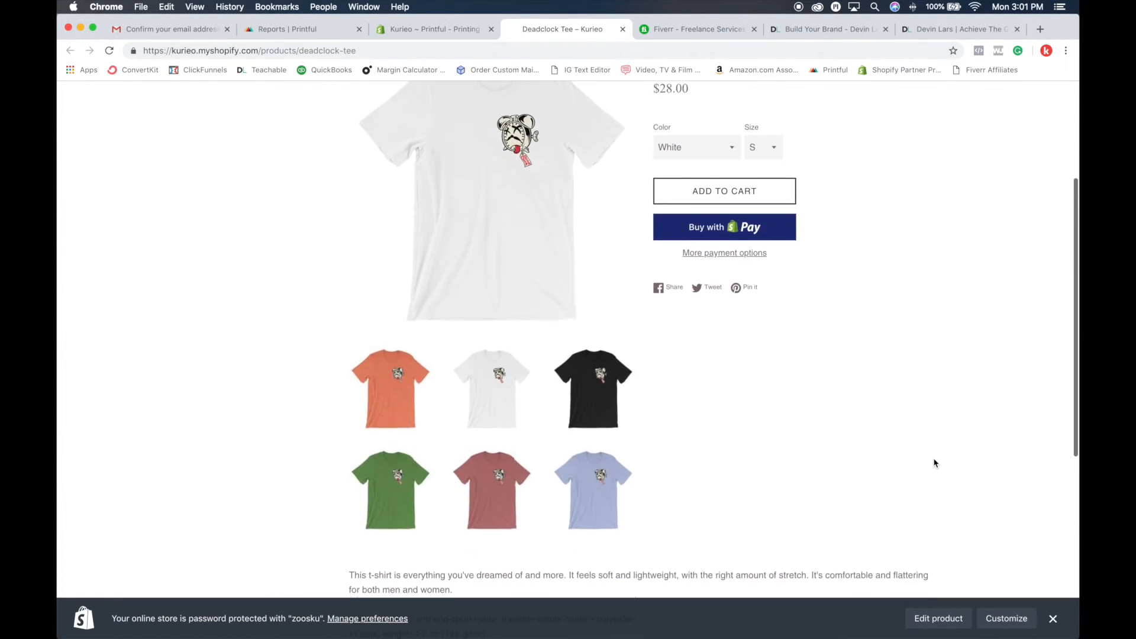
scroll(933, 462, down, 1)
scroll(933, 462, up, 9)
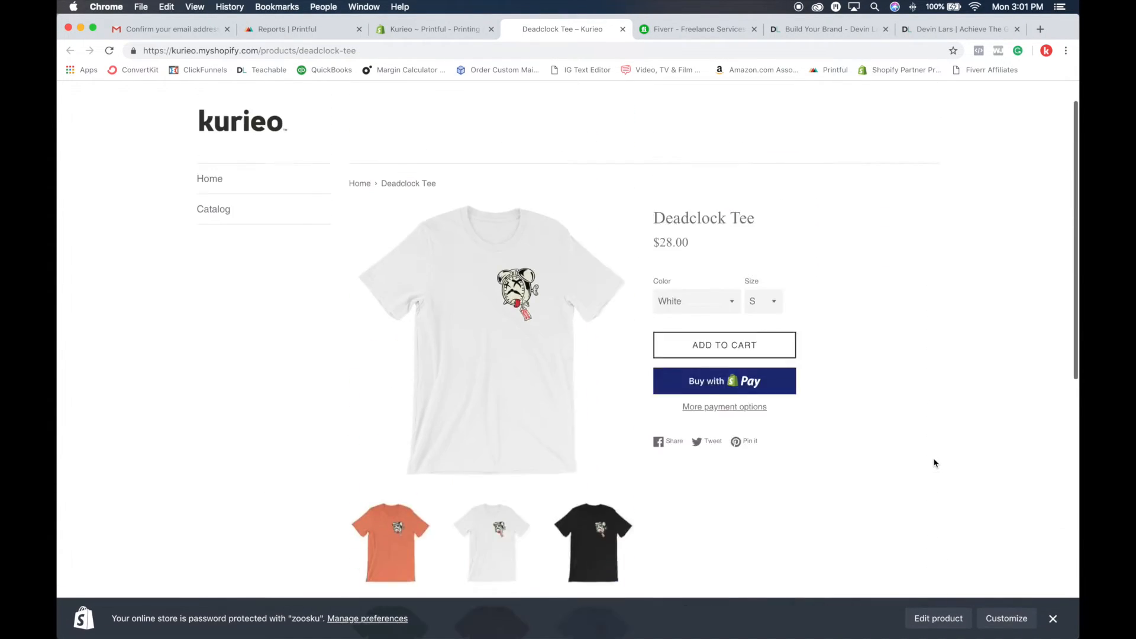
scroll(552, 424, down, 3)
click(500, 512)
click(518, 247)
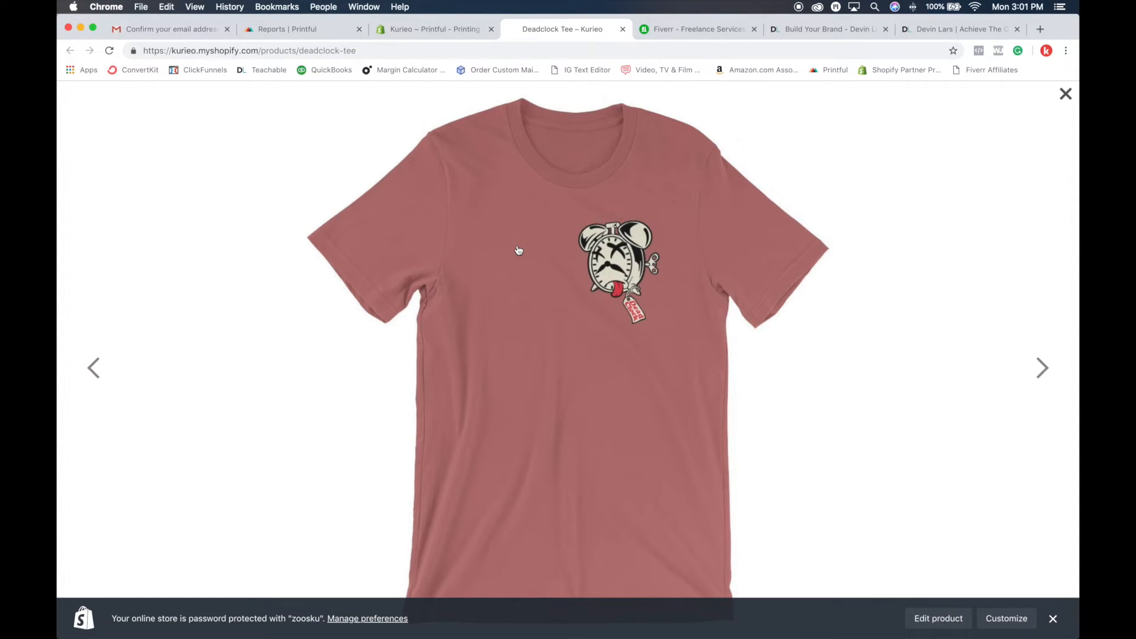
click(1065, 95)
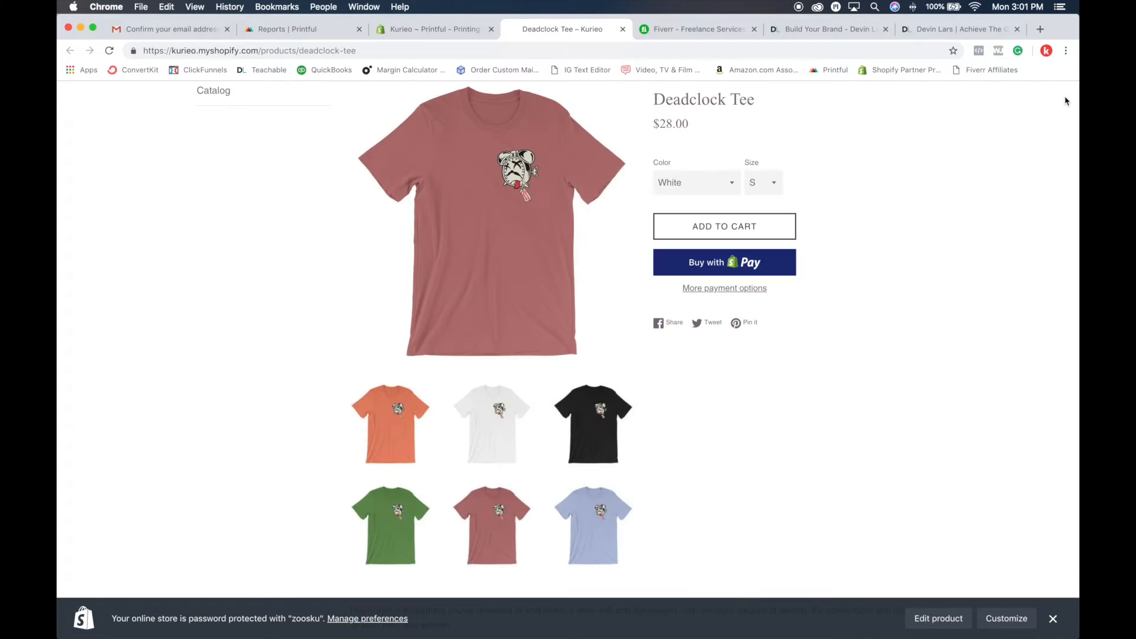
Step: Preview the Deadclock Tee's Leaf and Black color variants on the storefront page
scroll(1066, 170, up, 3)
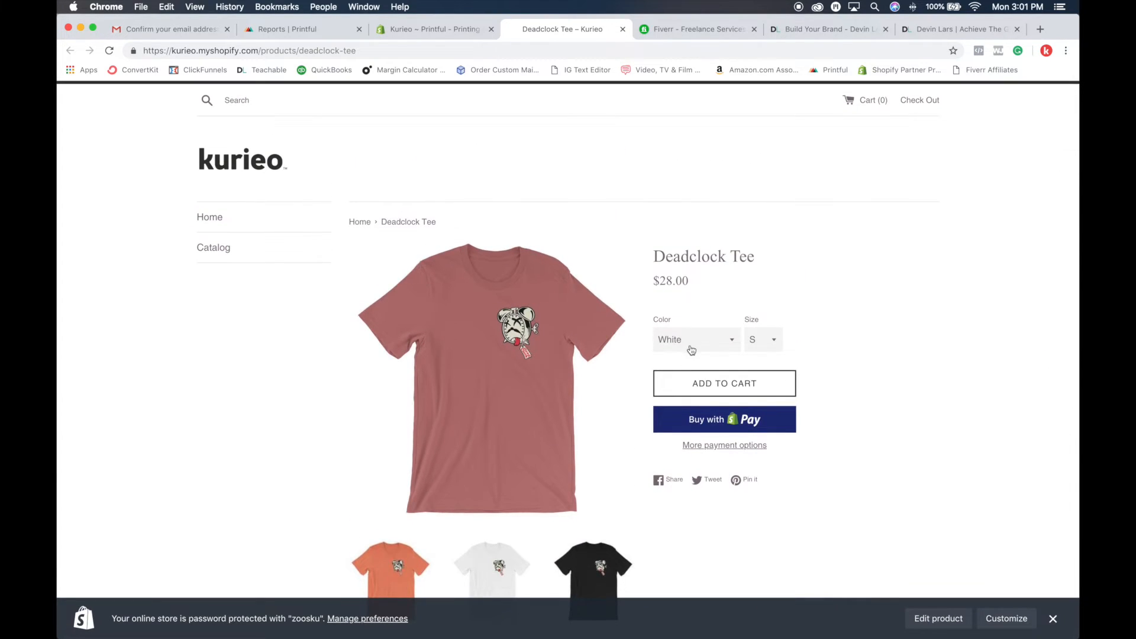
click(691, 349)
click(686, 365)
click(696, 353)
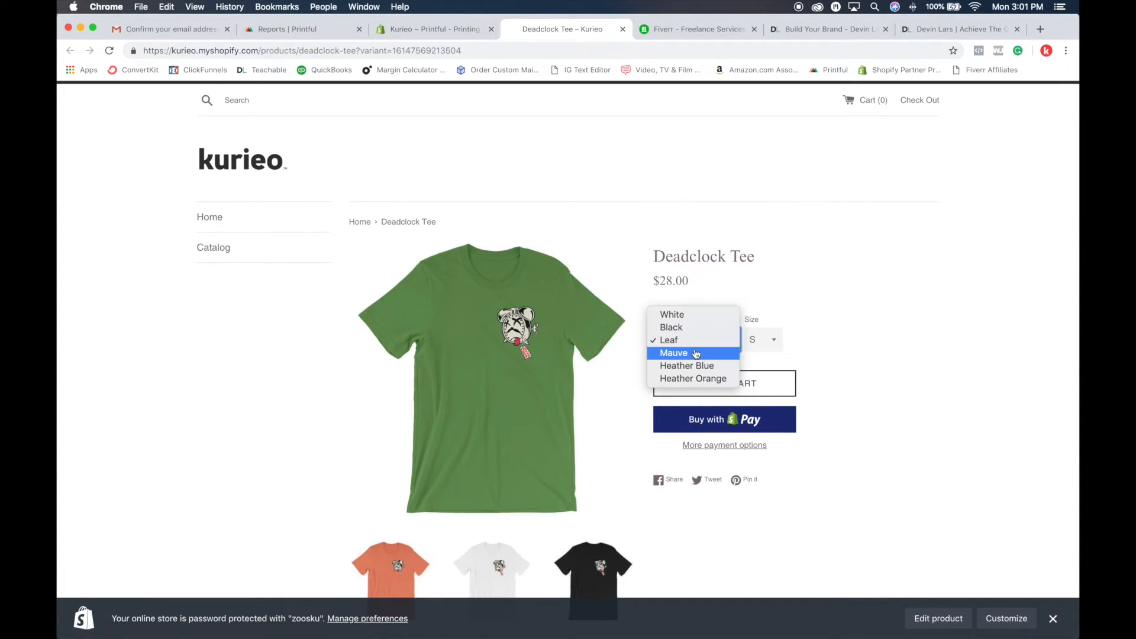
click(697, 327)
Step: Choose the Deadclock Tee in color Mauve and size L and add it to the cart
click(697, 339)
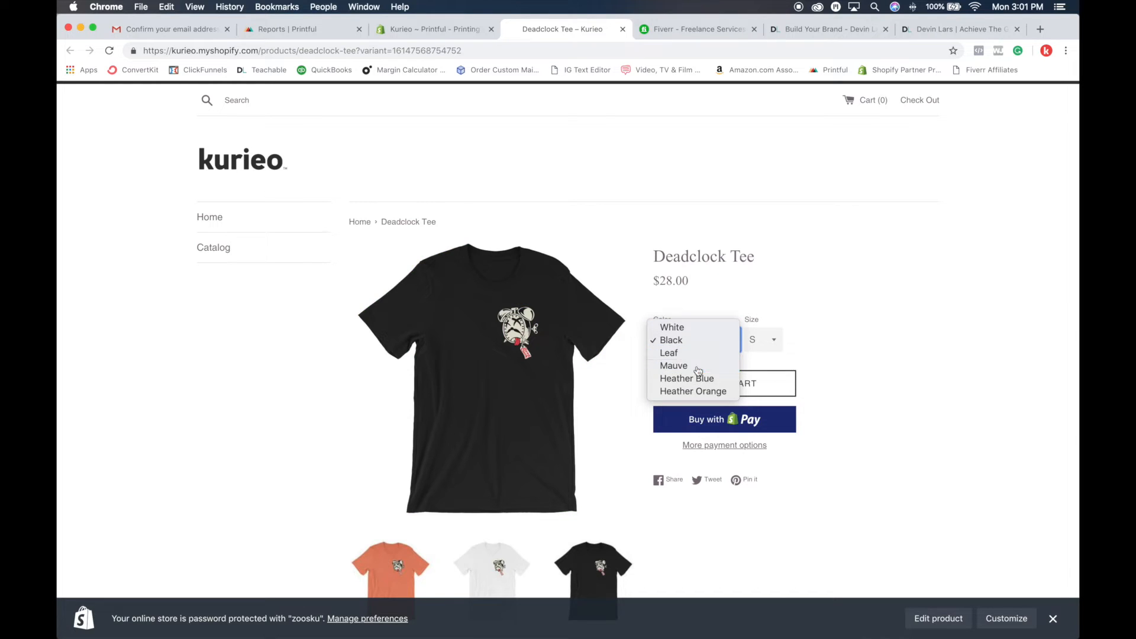
click(686, 365)
click(763, 339)
click(757, 363)
click(755, 394)
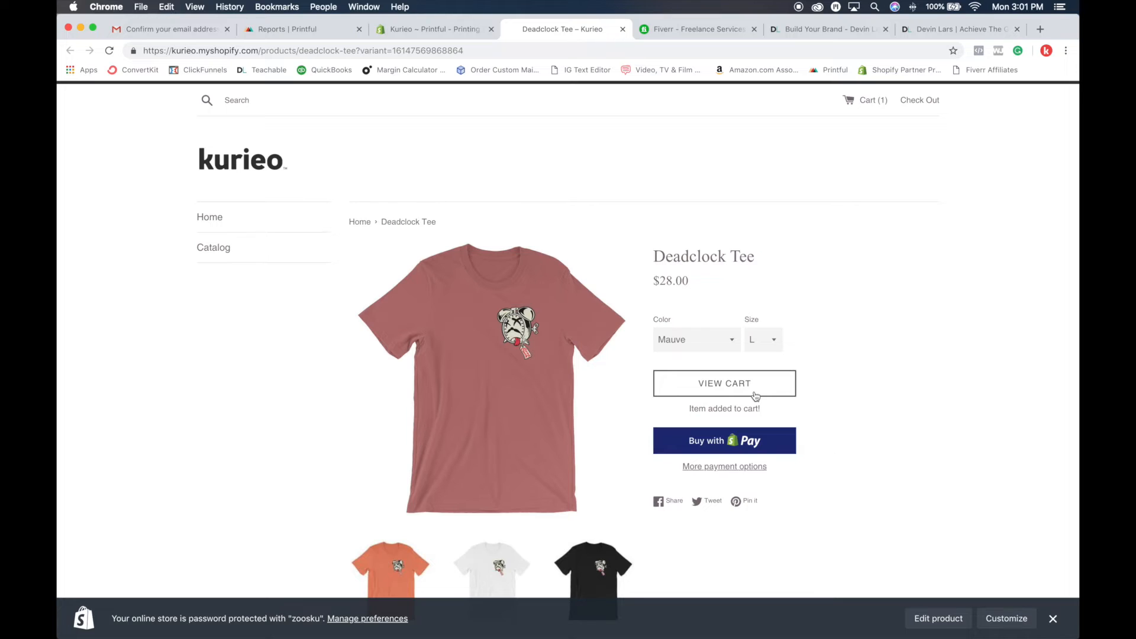
Step: In the shopping cart, enter "Thank you for this, I am" as special instructions for the seller and proceed to checkout
click(869, 106)
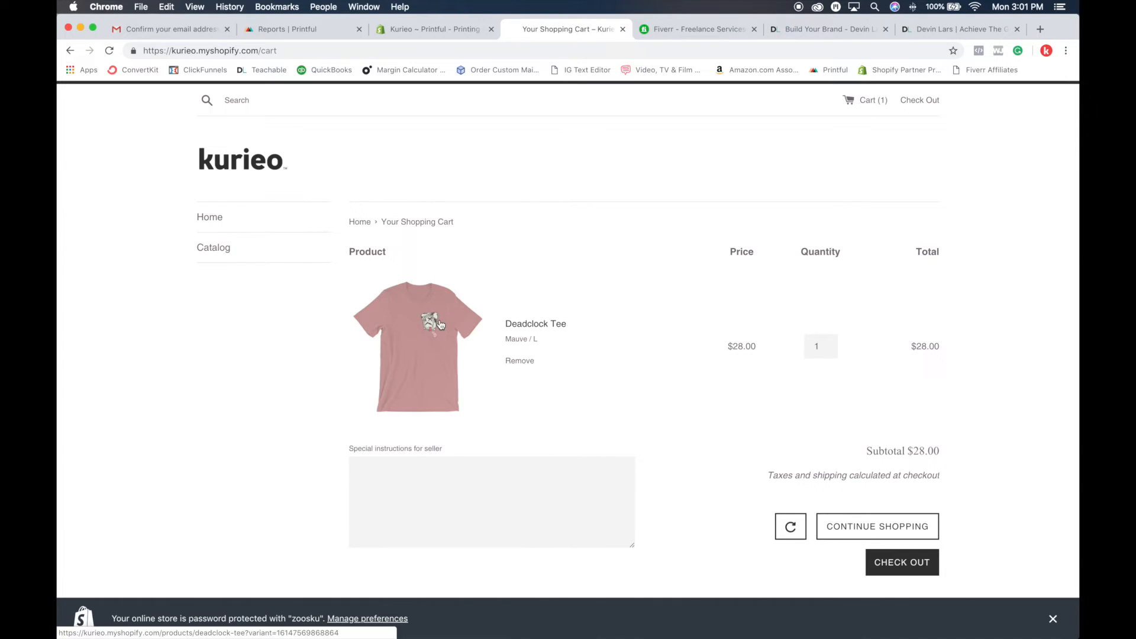
scroll(837, 459, down, 3)
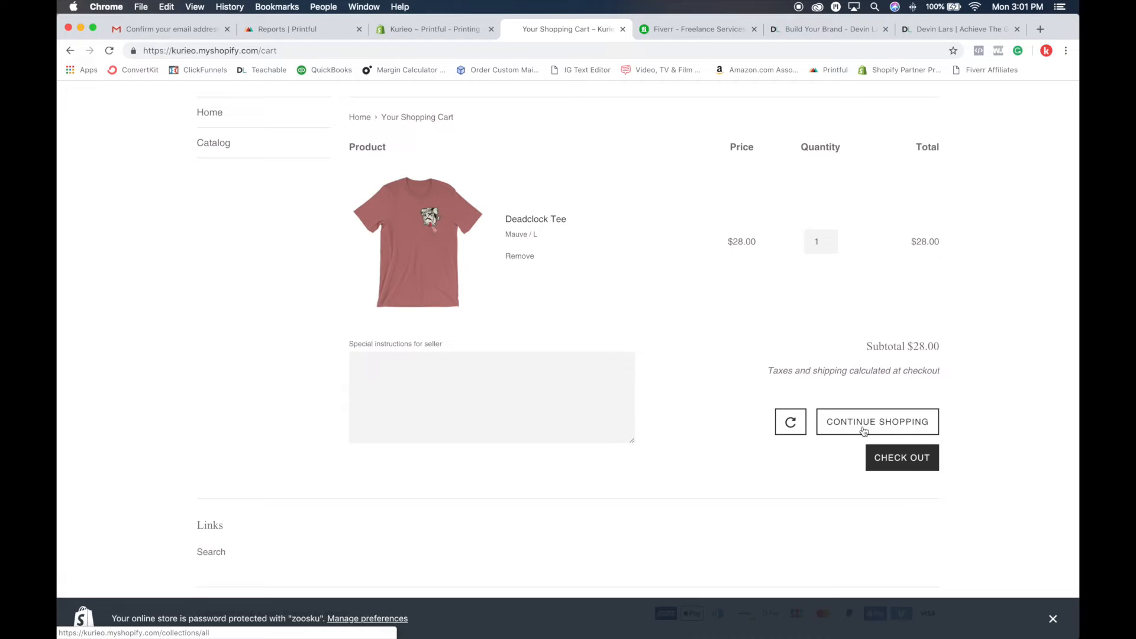
click(394, 372)
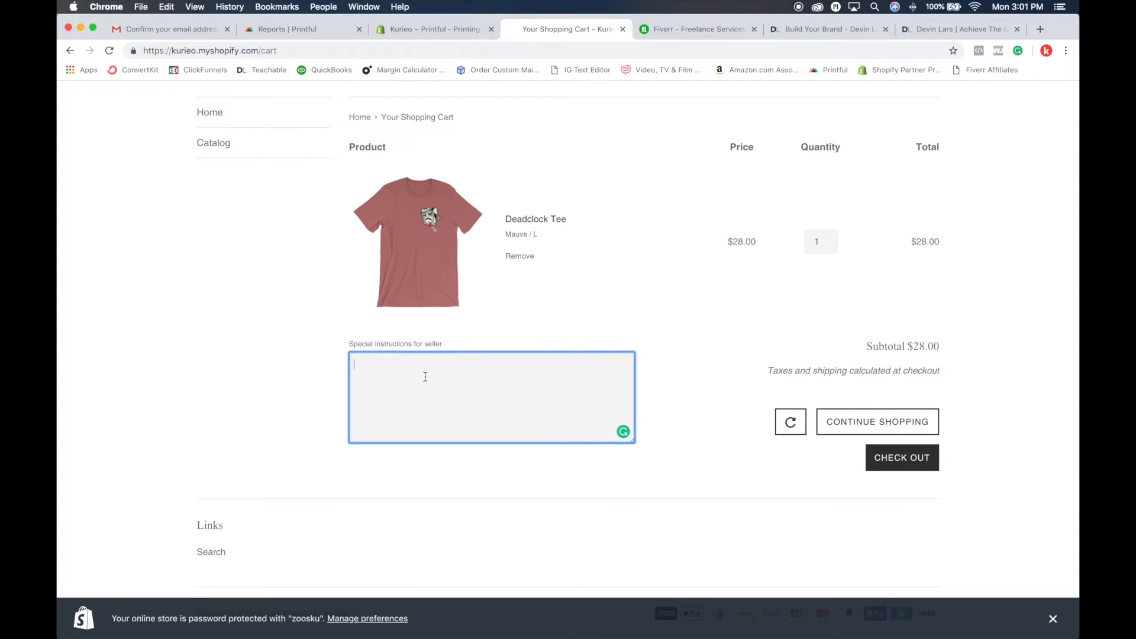
text(Thank you for this, I am excited!)
click(899, 457)
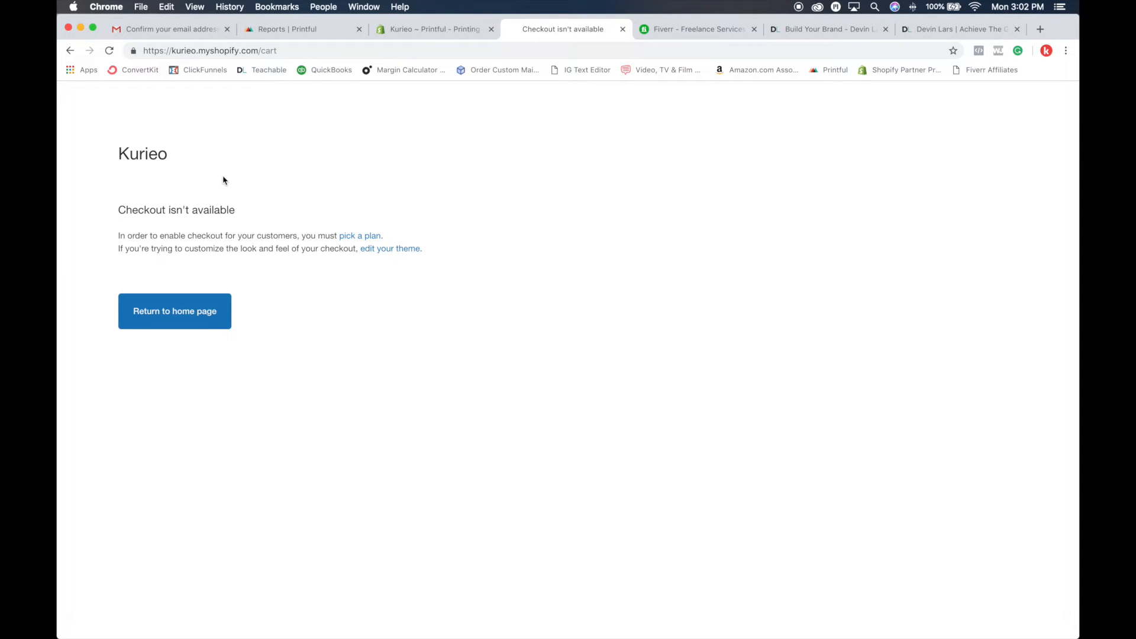
Step: Check the Orders page in the Shopify admin, and view the Billing and Stores pages in the Printful dashboard
click(433, 30)
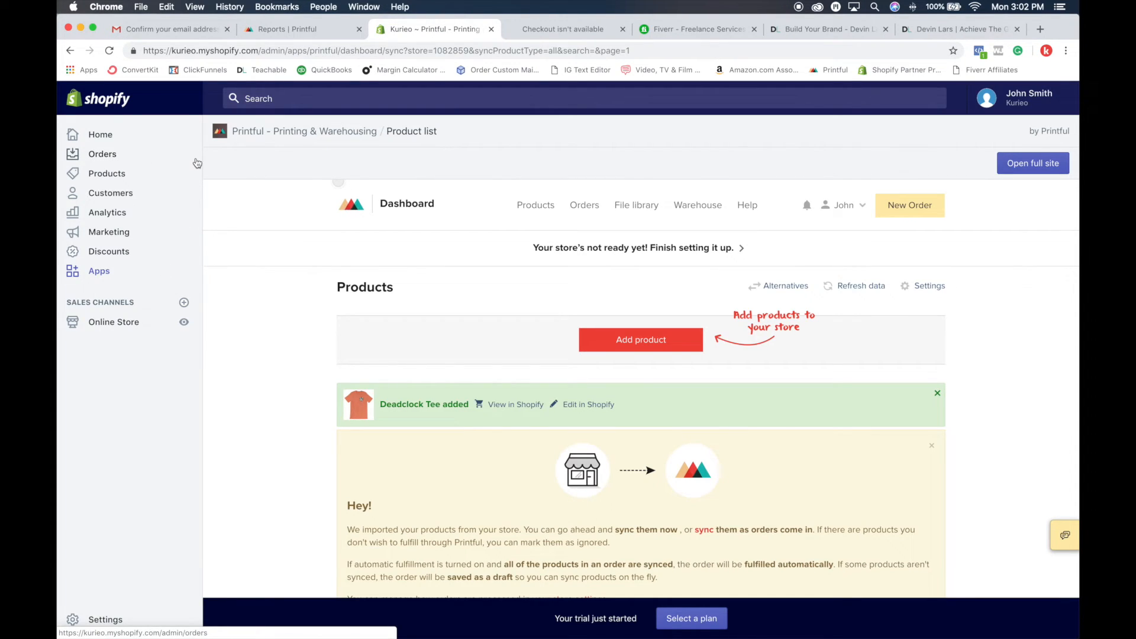
click(110, 155)
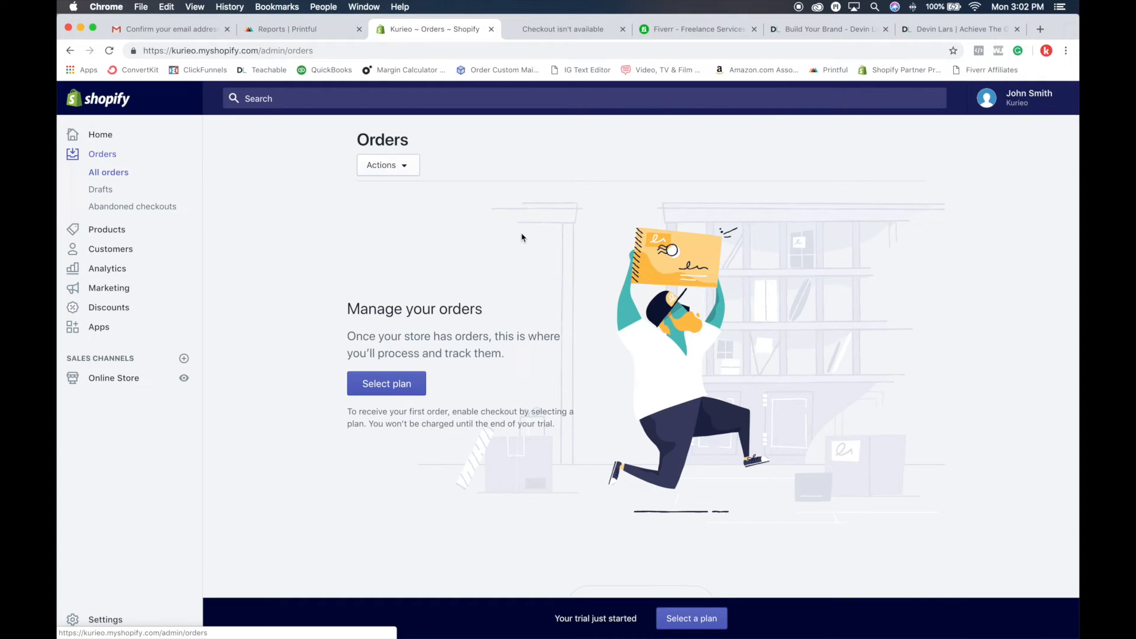
click(301, 29)
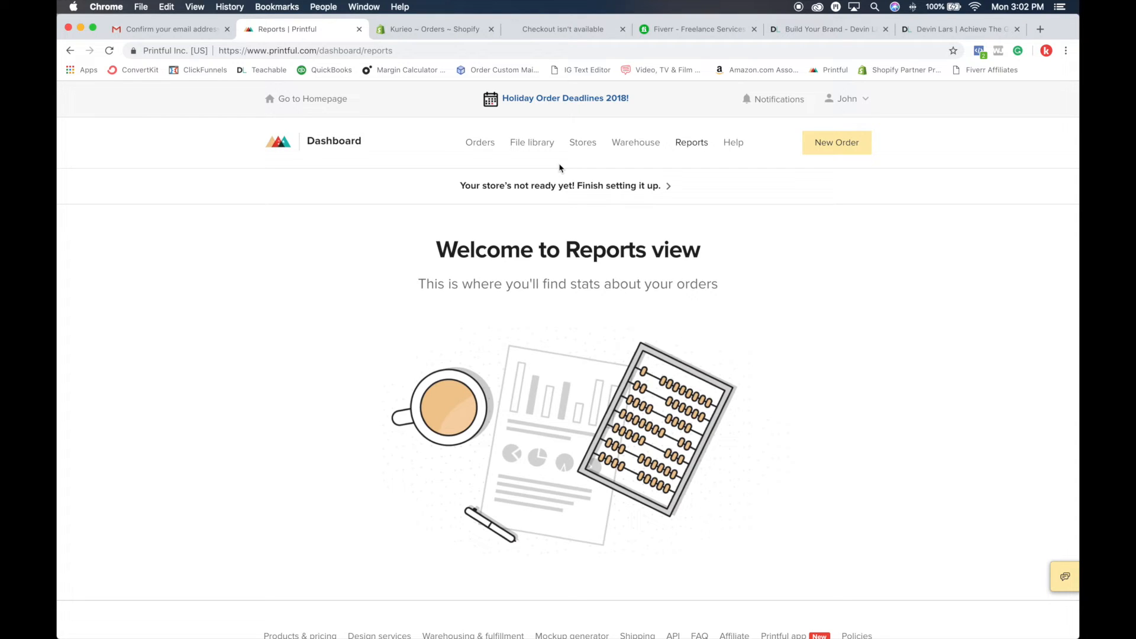
click(848, 101)
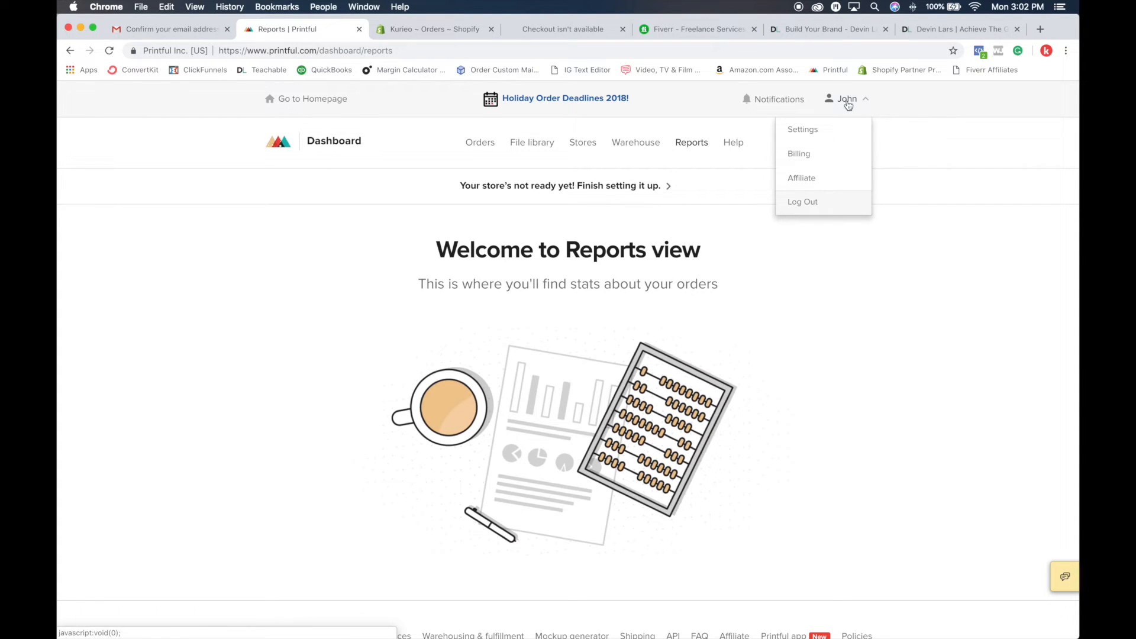
click(804, 156)
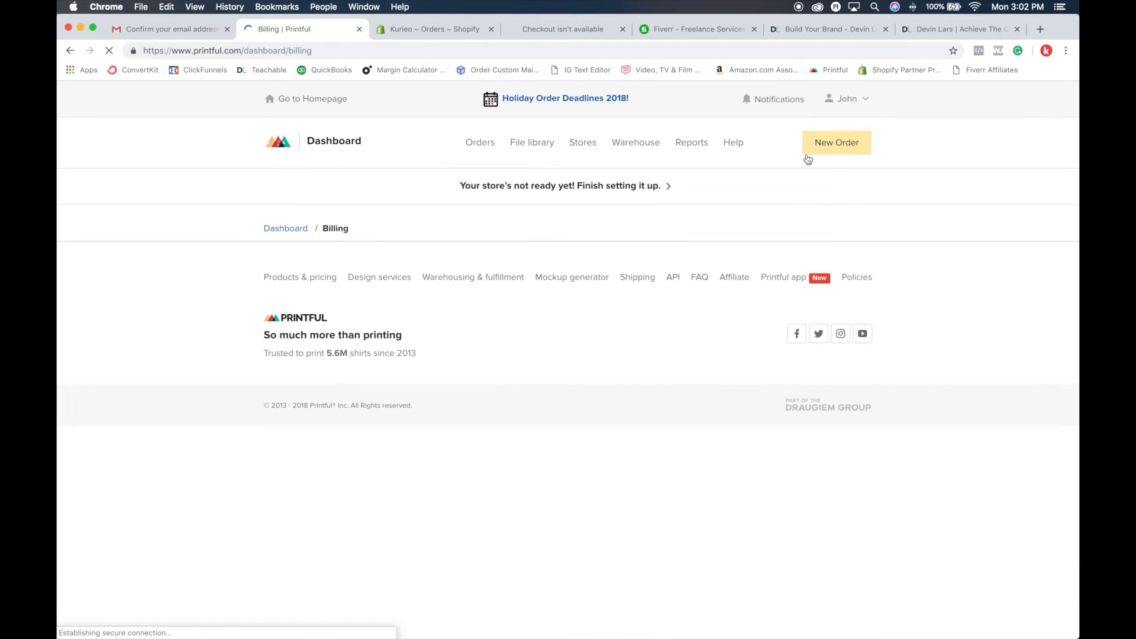
click(590, 152)
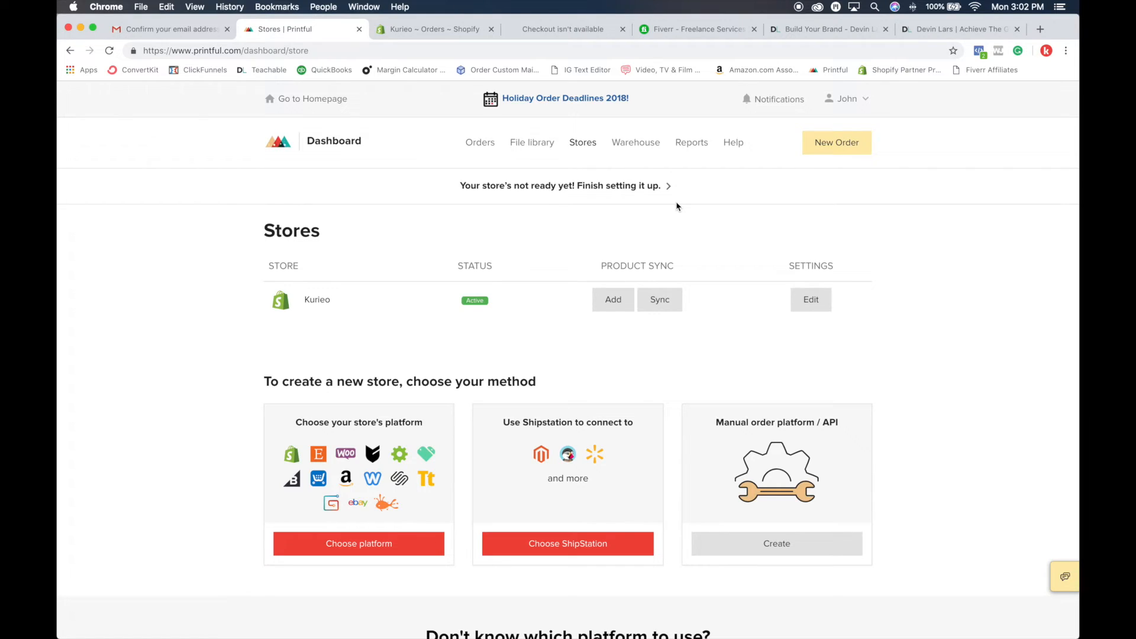
Step: Open the Printful Wallet in the billing area and examine its form for adding money by card
click(853, 101)
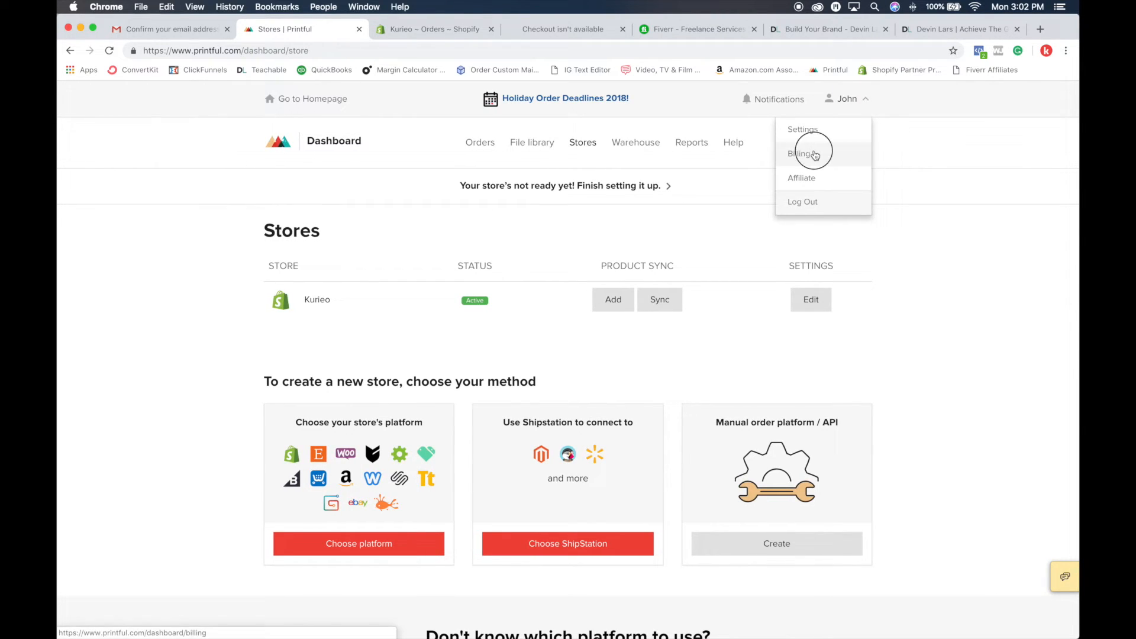
click(815, 154)
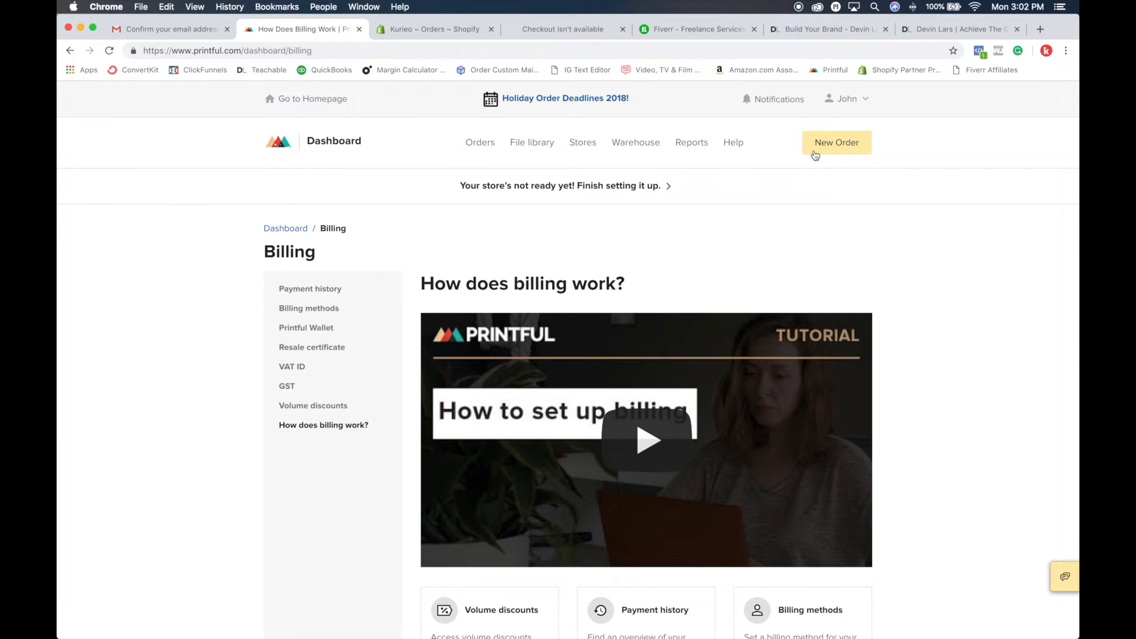
click(335, 328)
click(827, 335)
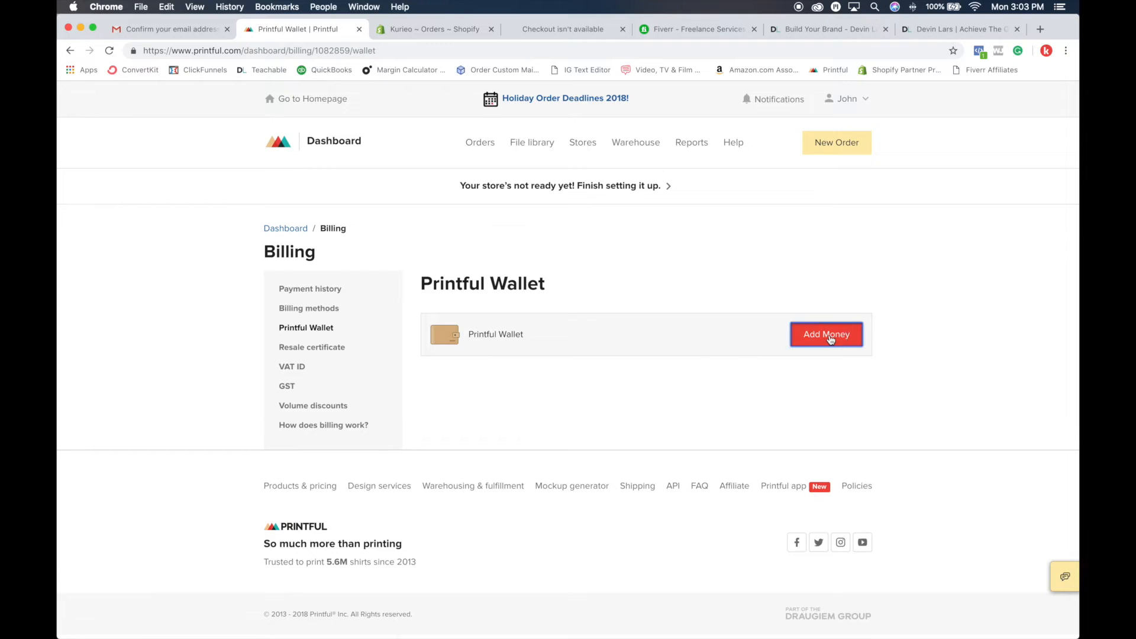
scroll(540, 400, down, 5)
click(493, 137)
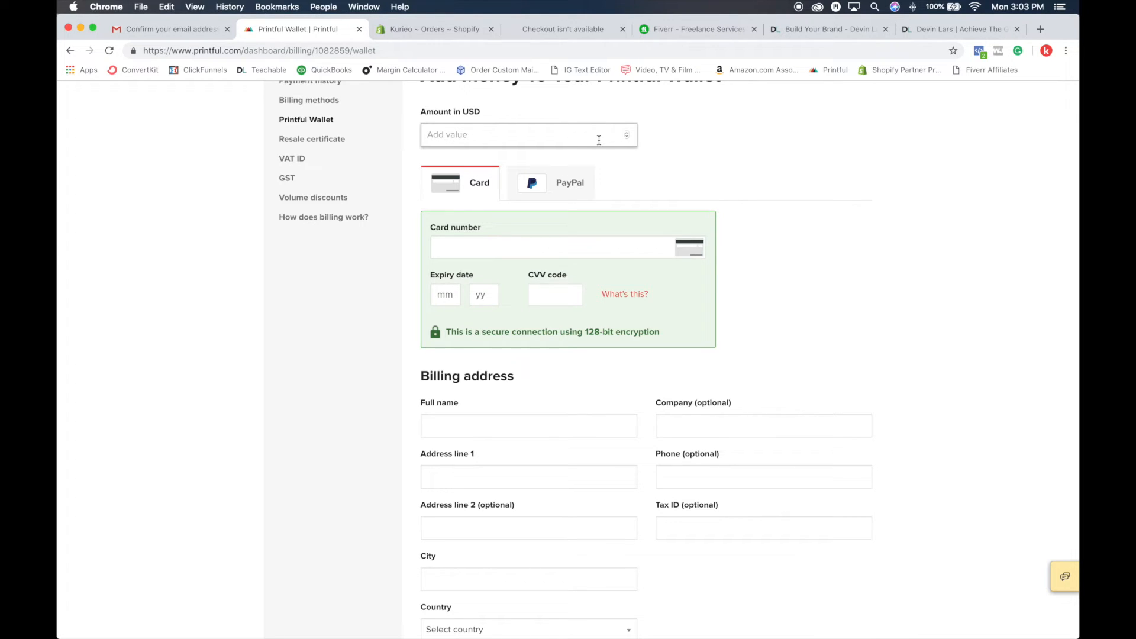
scroll(701, 189, up, 5)
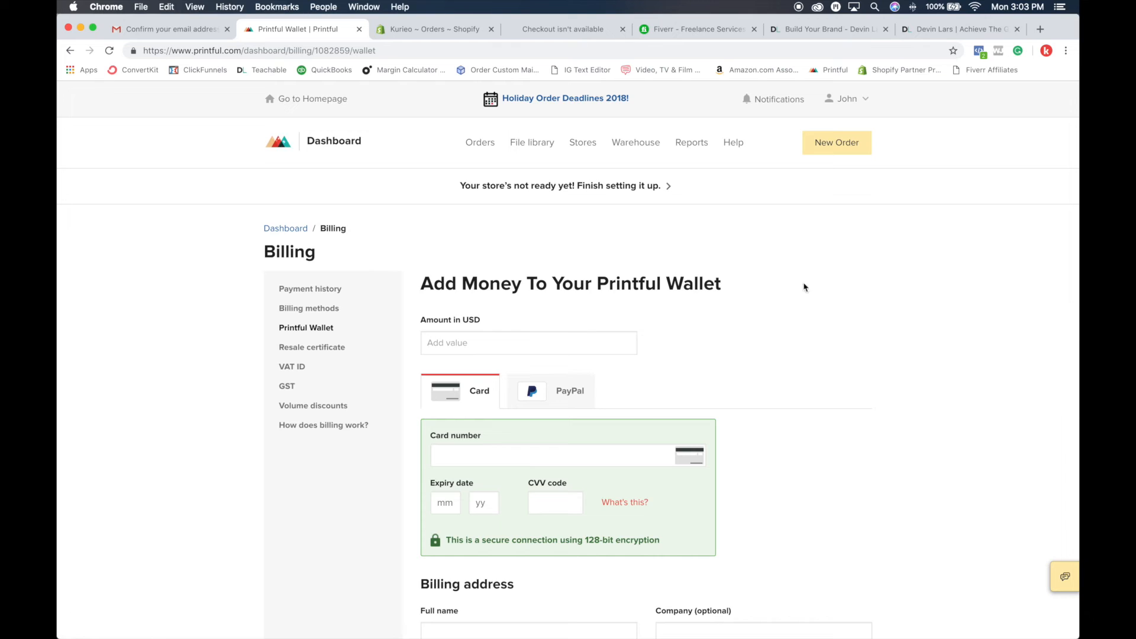
Step: Return to the storefront's checkout page and bring back the shopping cart
click(823, 29)
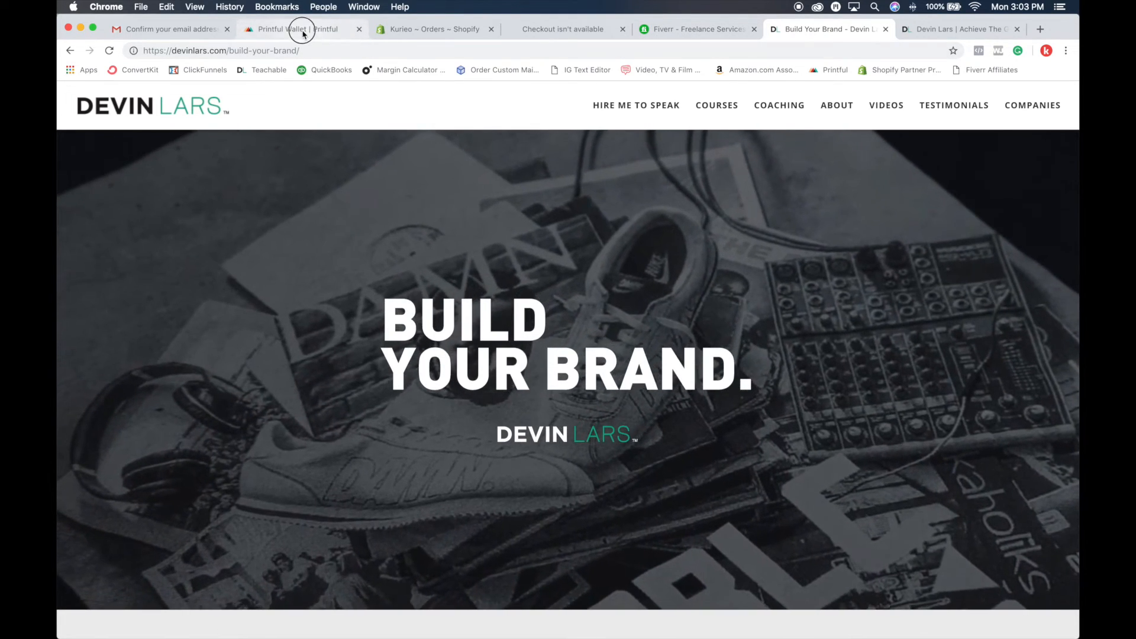
click(303, 34)
click(422, 31)
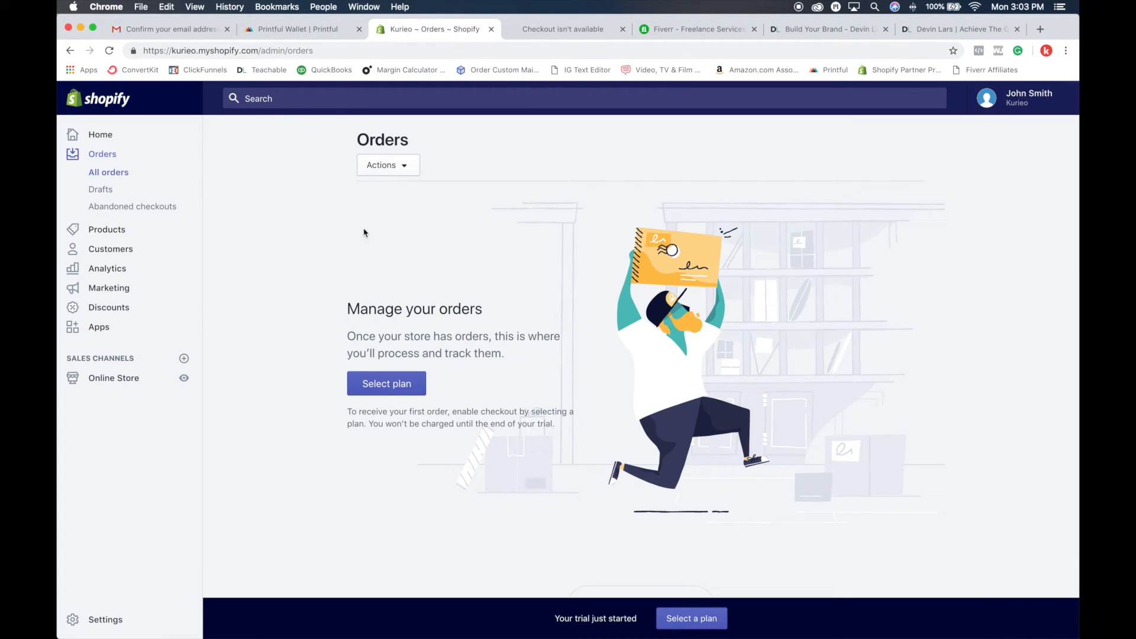
click(540, 31)
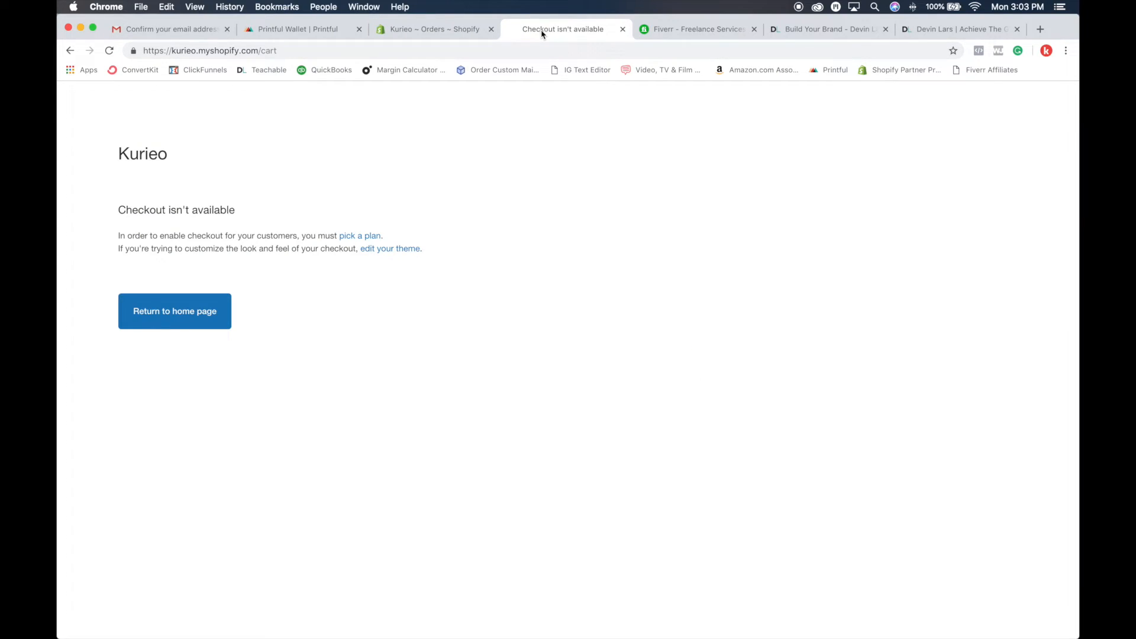
click(109, 50)
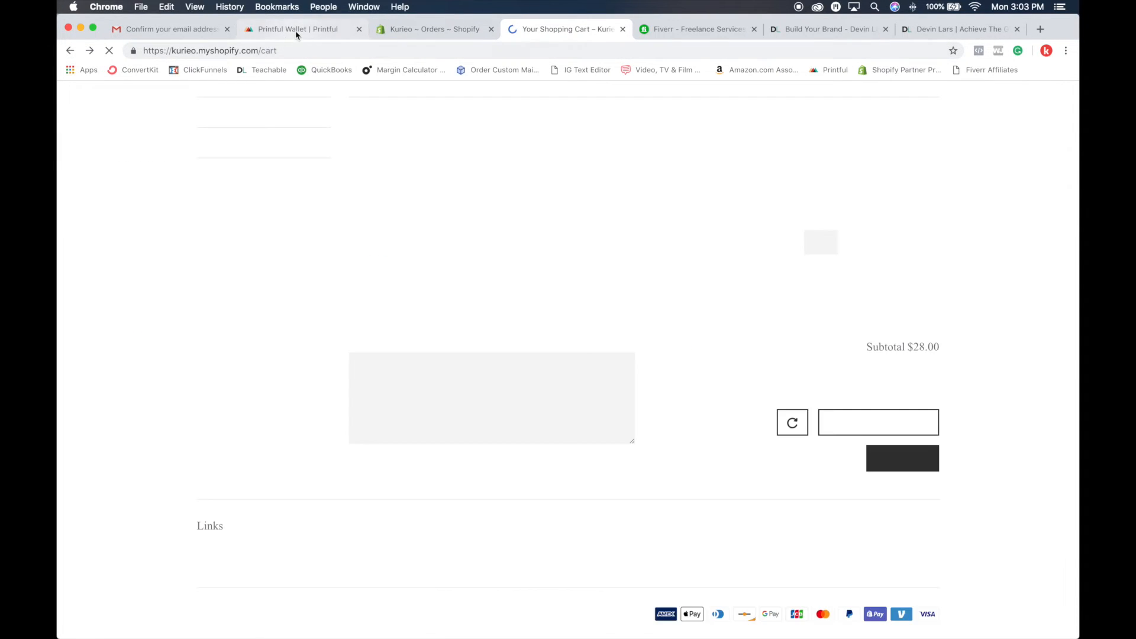
Step: Show the PayPal option for adding money to the Printful Wallet, and view the list of connected stores
click(296, 33)
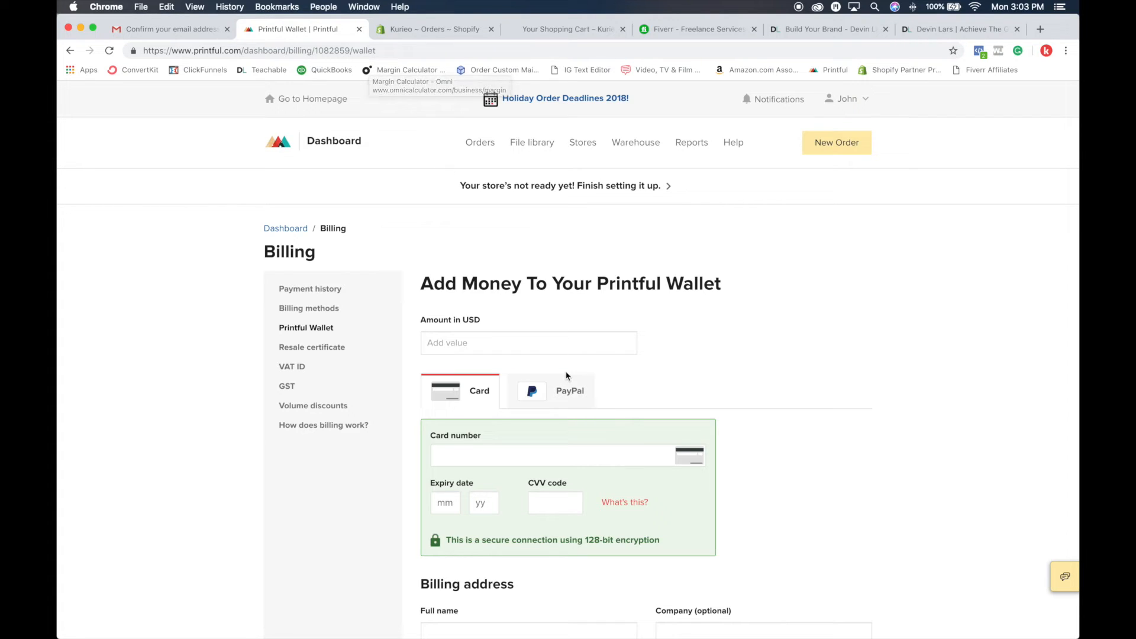
click(567, 393)
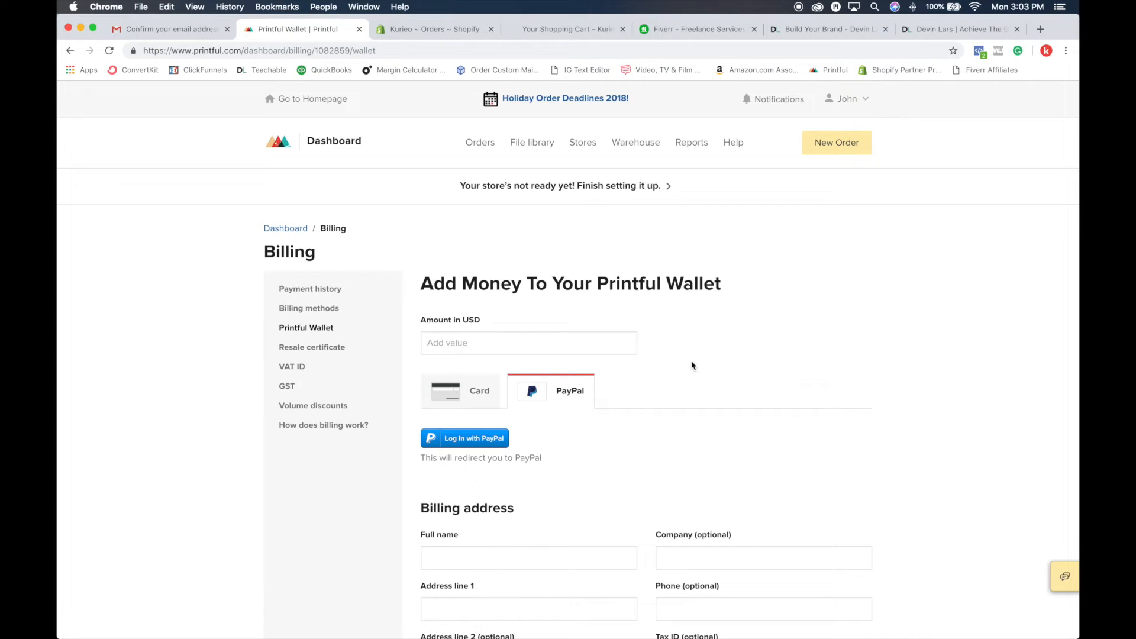
click(426, 36)
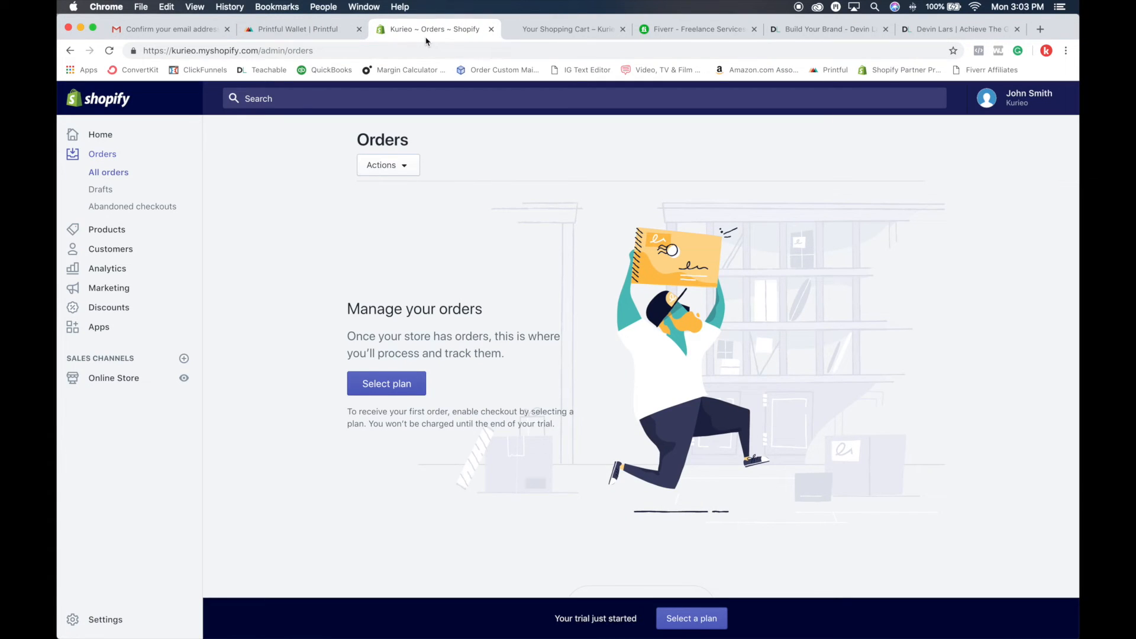
click(326, 33)
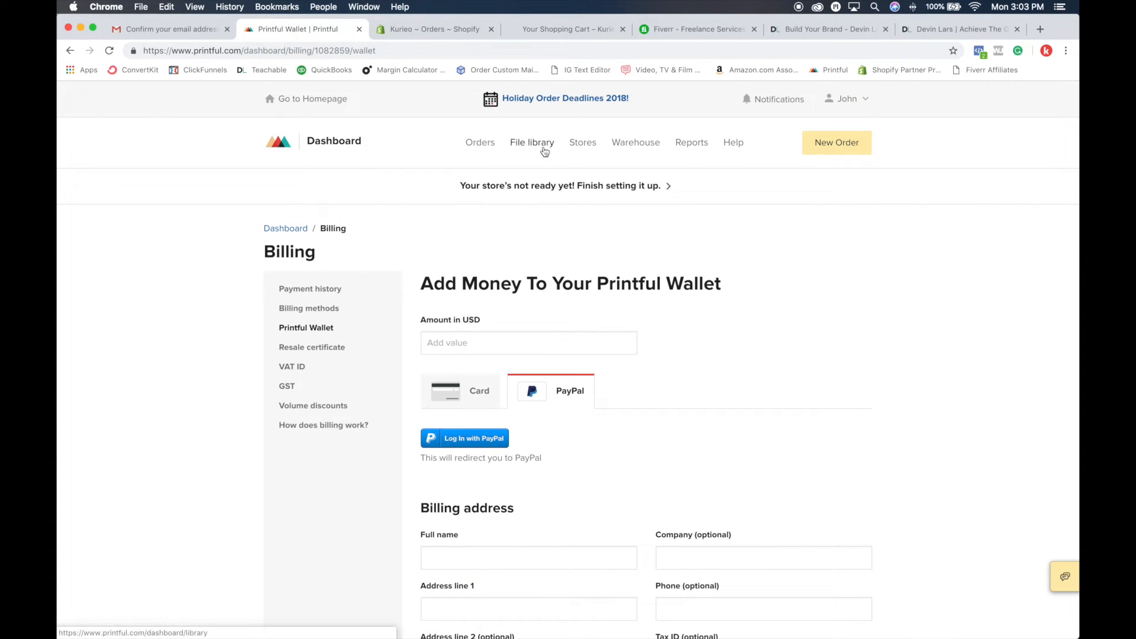
click(583, 144)
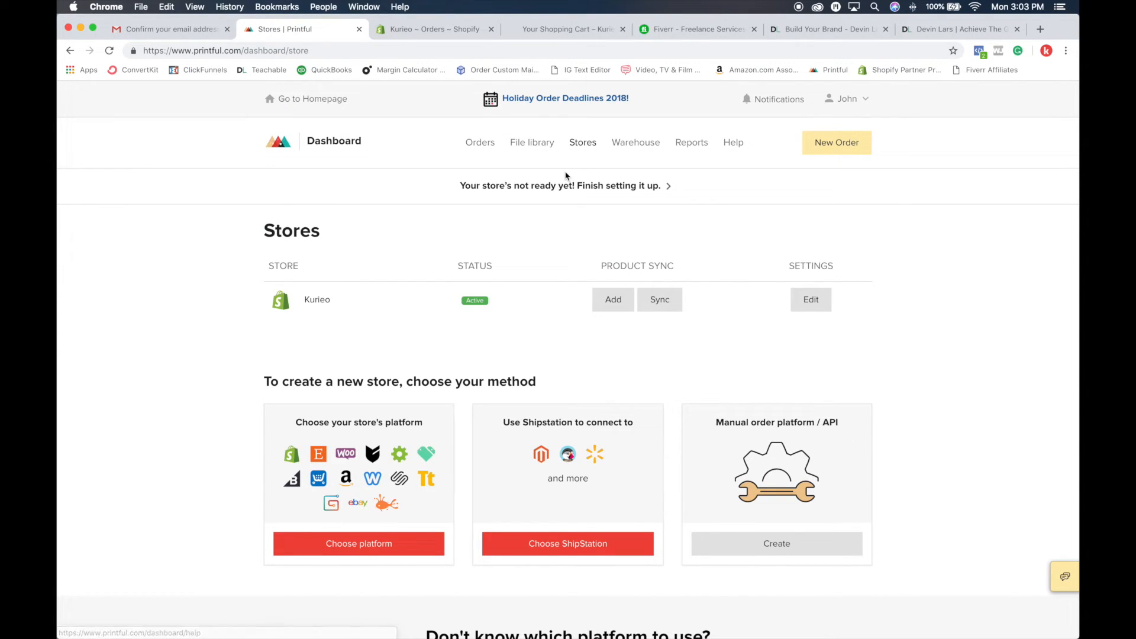
Step: Open the installed Printful app in the Shopify admin and view its product list
click(448, 37)
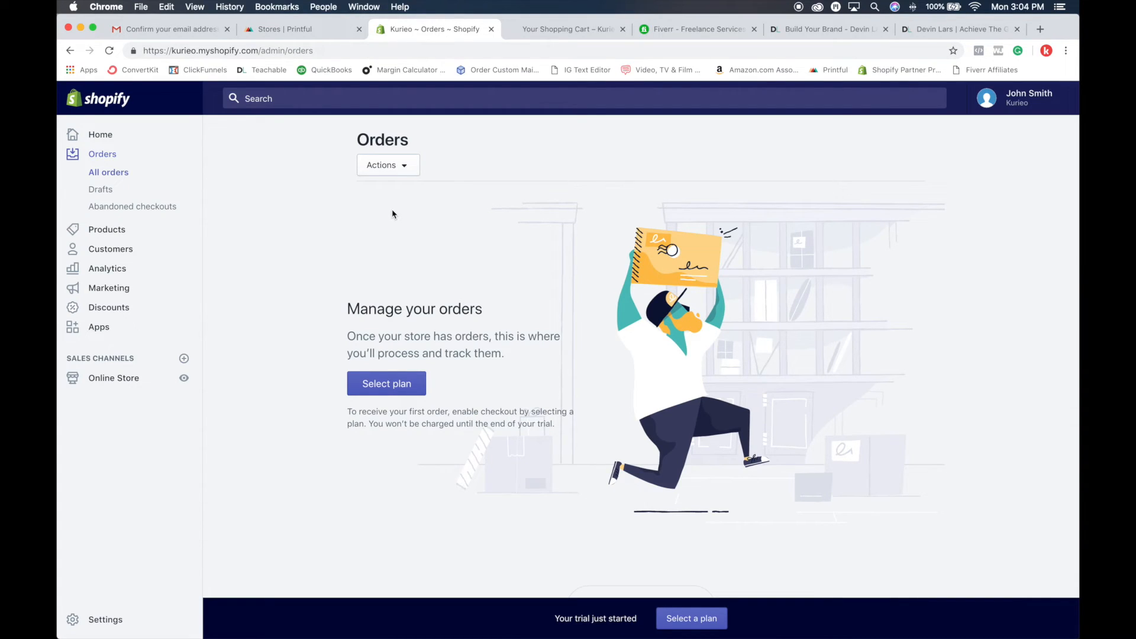
click(99, 327)
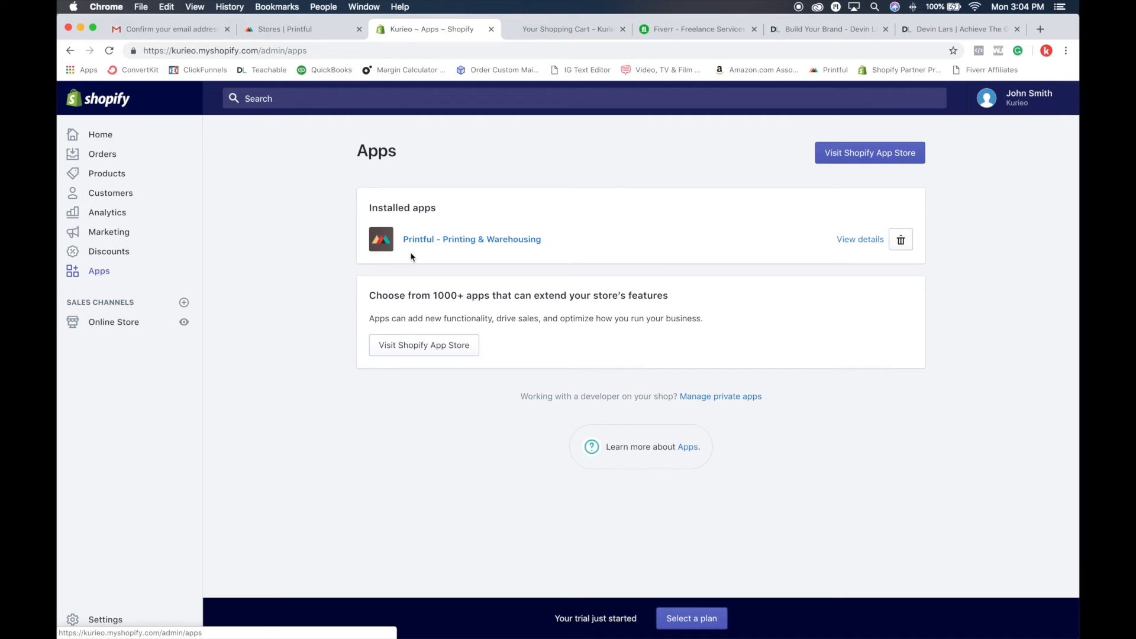
click(438, 240)
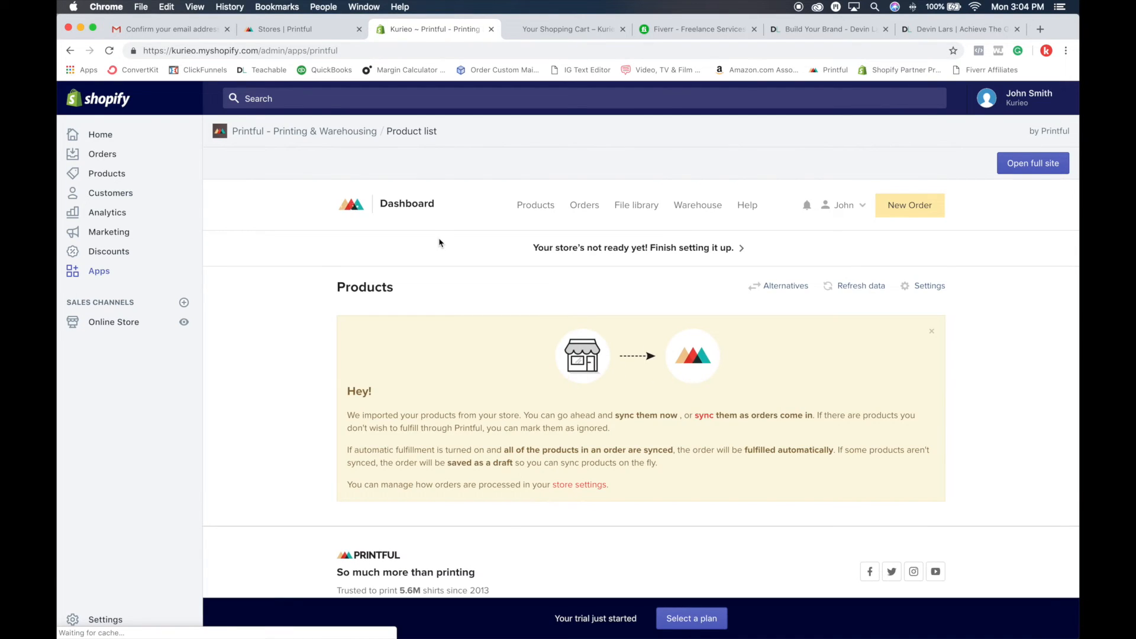
scroll(554, 453, down, 1)
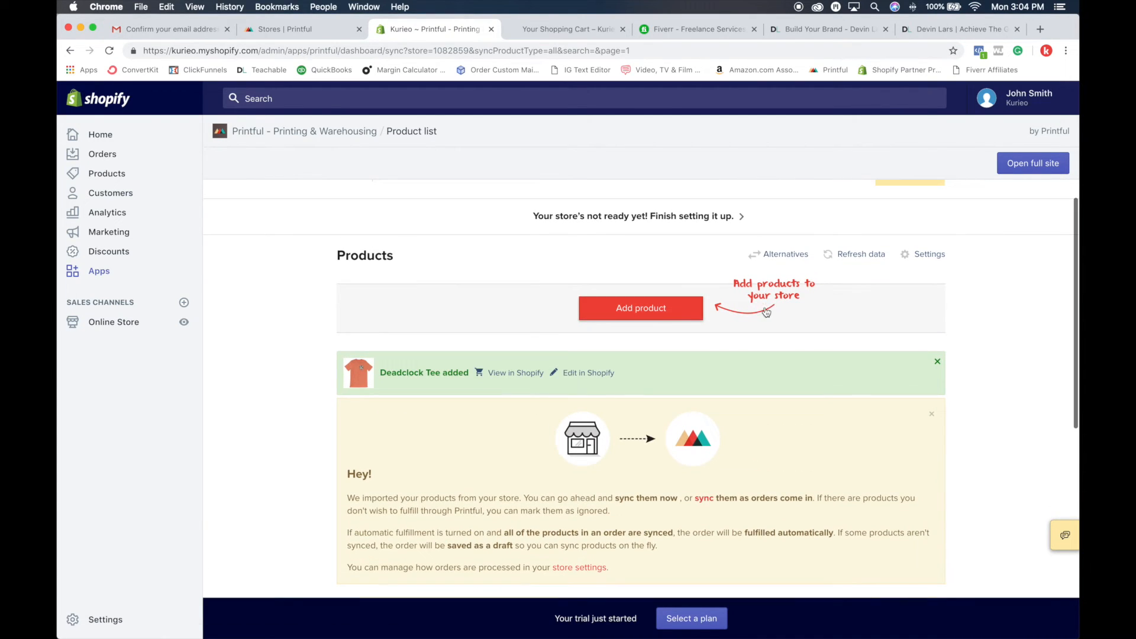
Step: Start adding a new product and choose the All-Over Print Backpack from the Backpacks category in Accessories
click(649, 314)
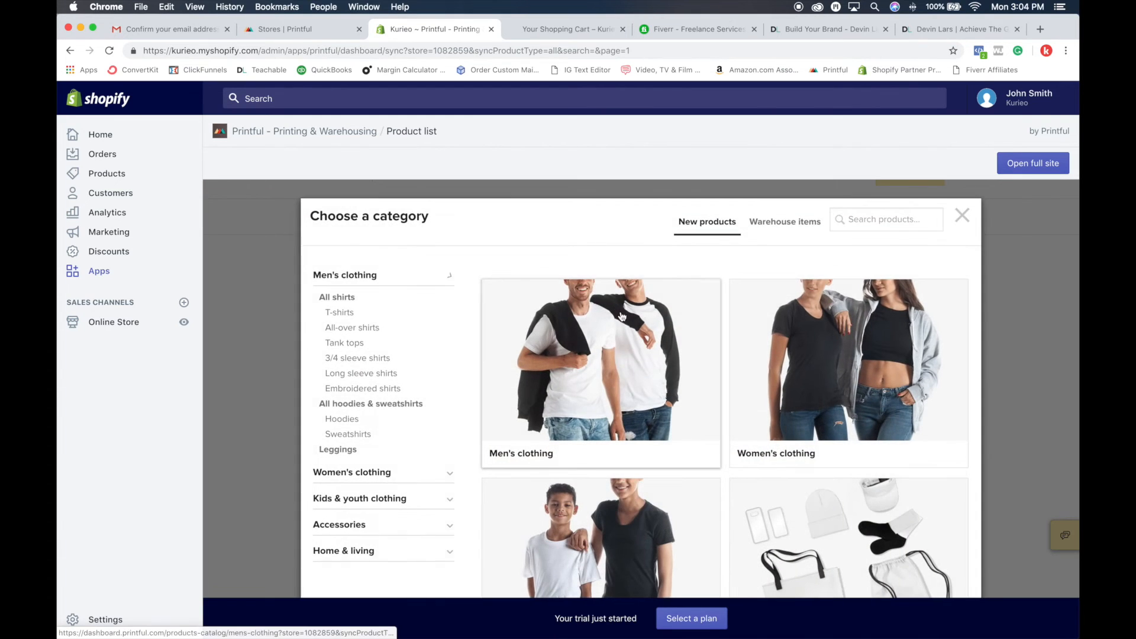
scroll(631, 347, down, 5)
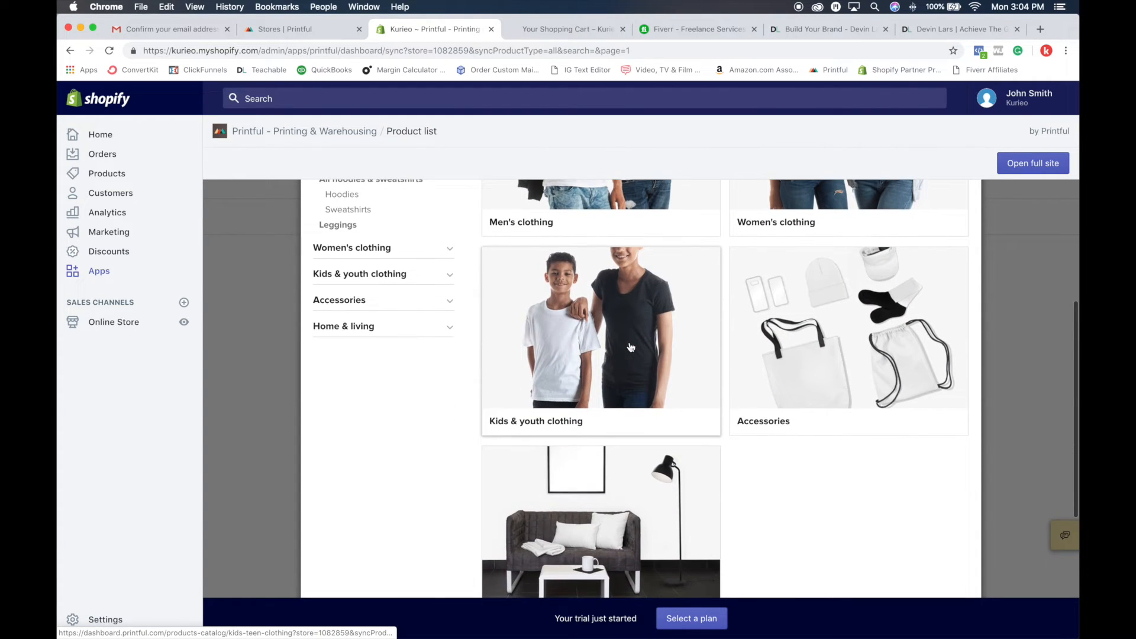
click(834, 346)
scroll(811, 355, down, 2)
scroll(811, 355, down, 10)
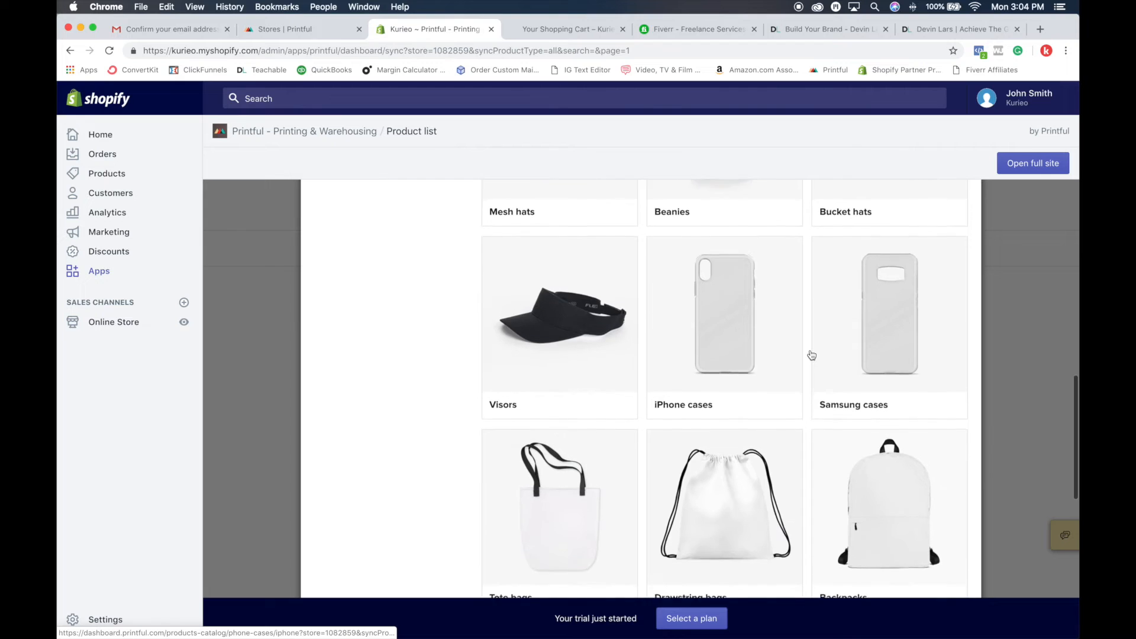
scroll(811, 355, up, 15)
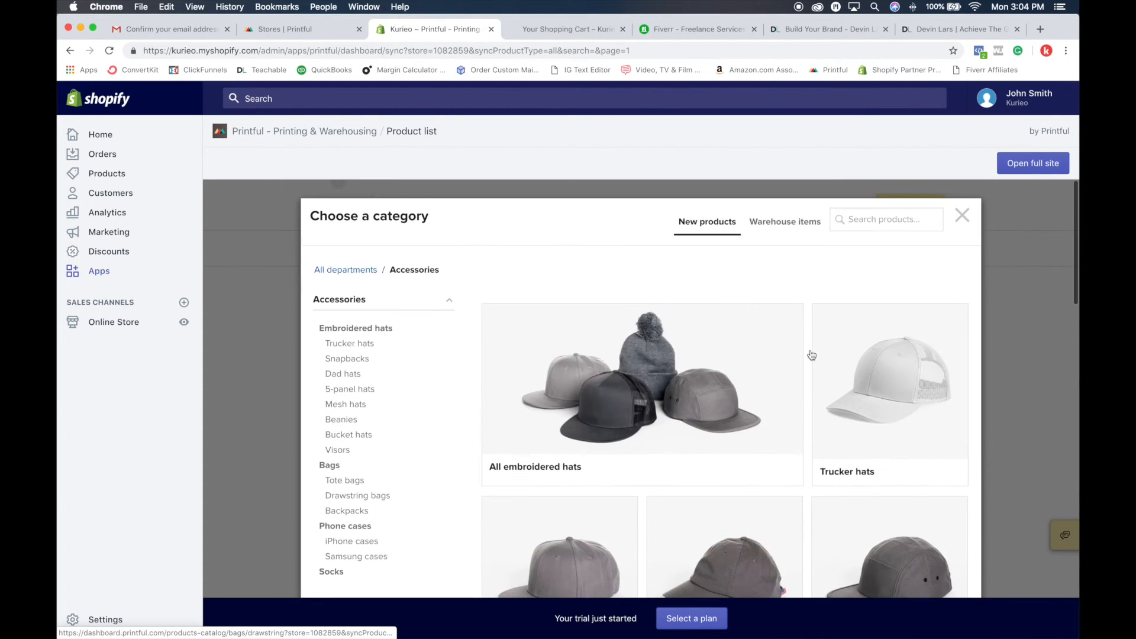
scroll(811, 355, down, 10)
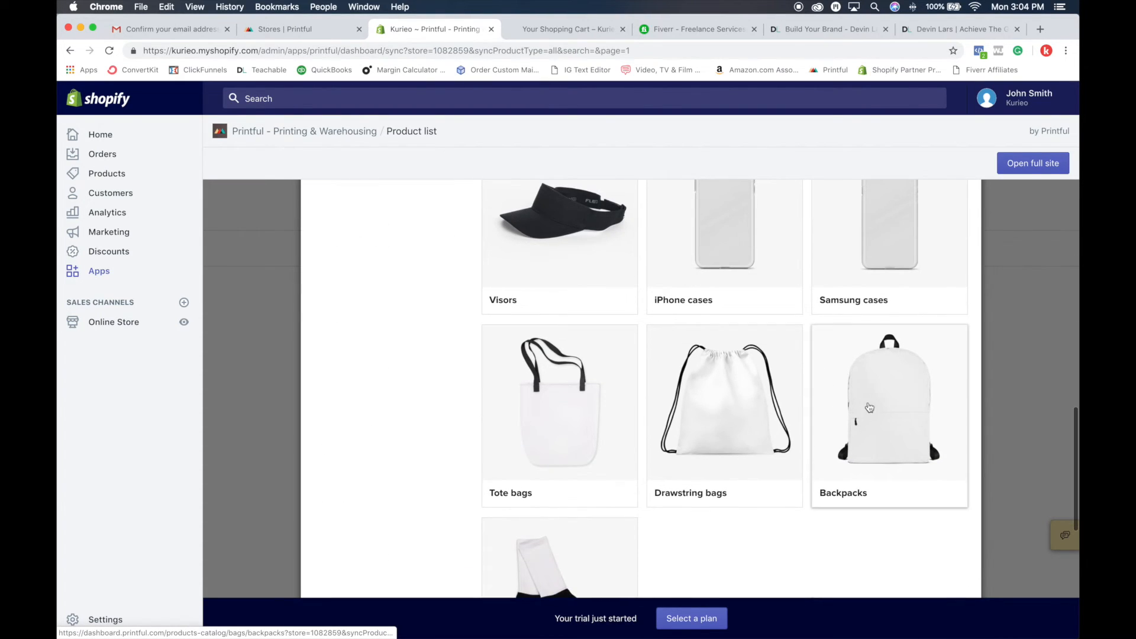
click(867, 407)
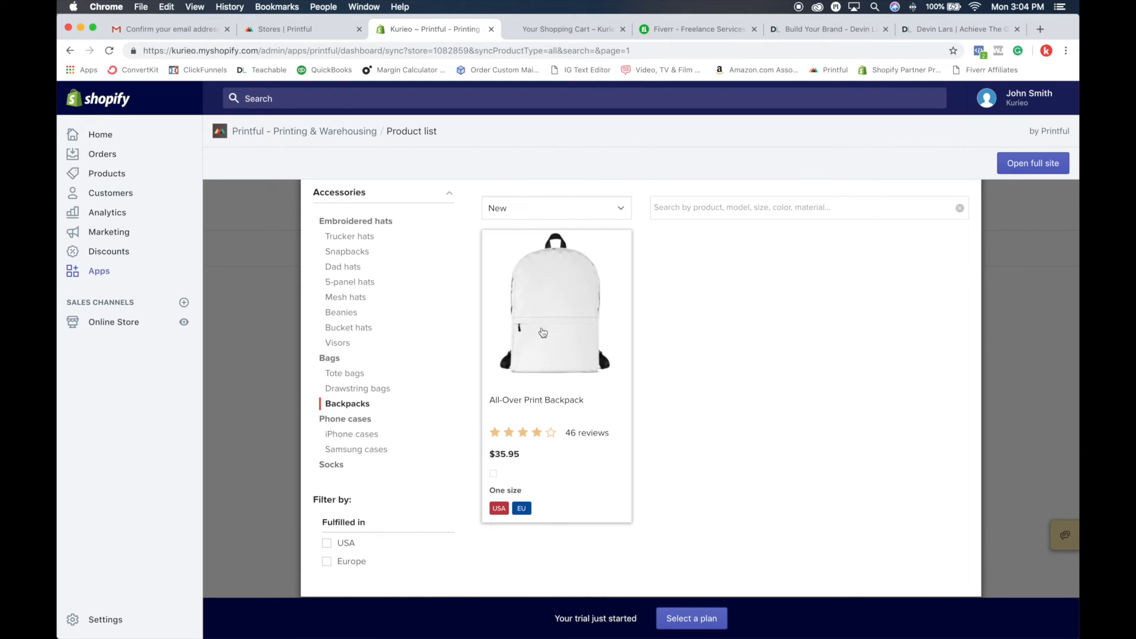
click(523, 331)
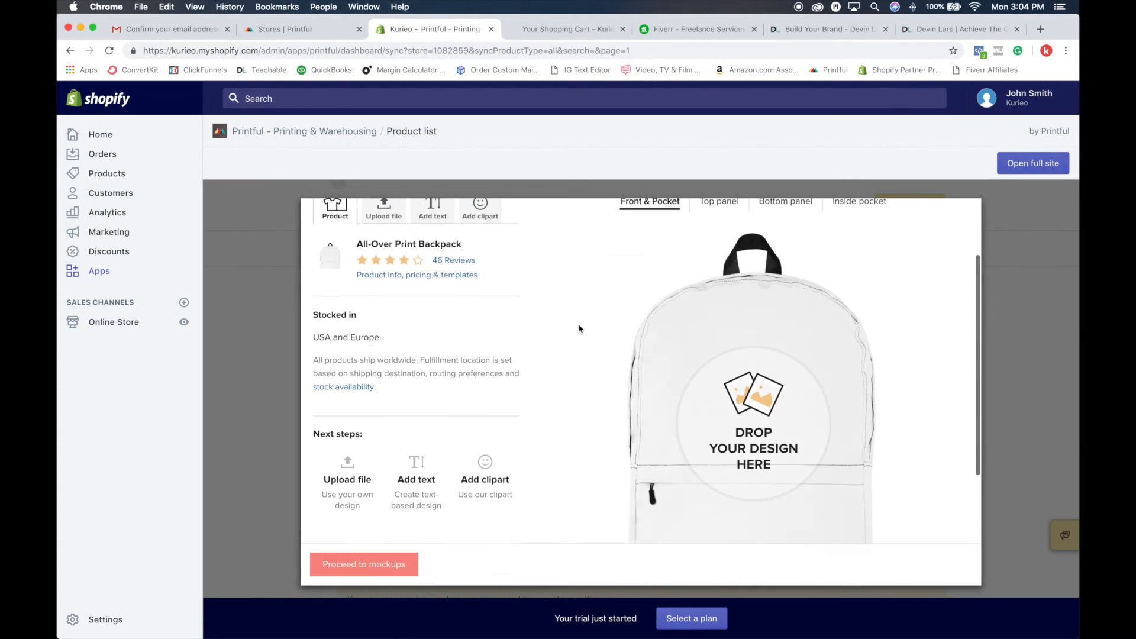
Step: Examine the backpack's printable areas, comparing the bottom panel, top panel and Front & Pocket views
click(785, 300)
click(658, 307)
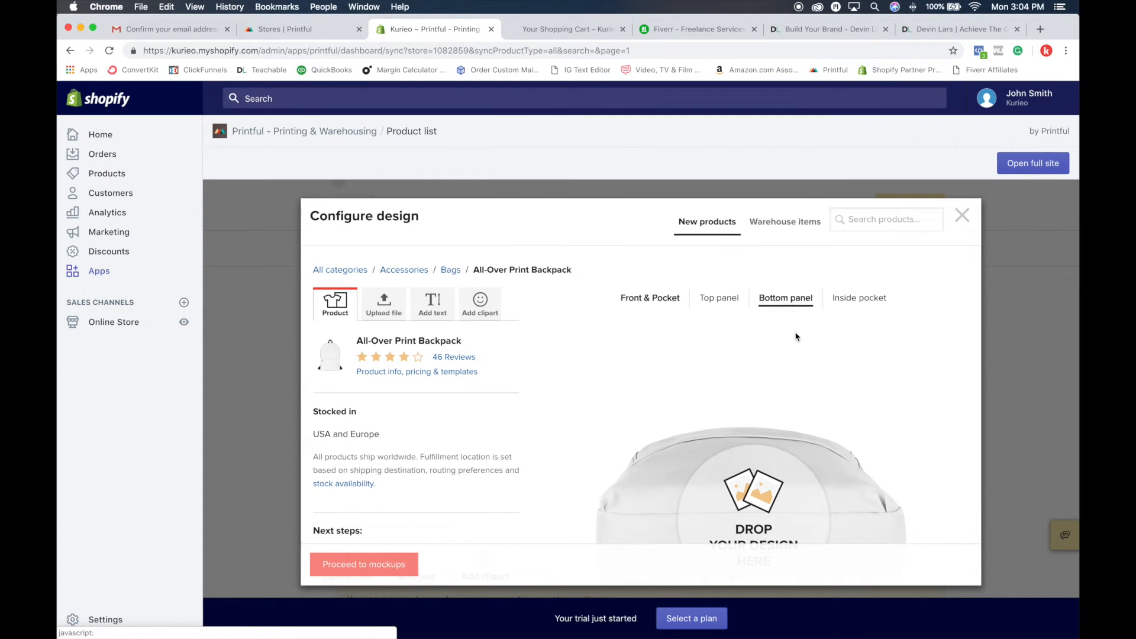
scroll(659, 295, down, 2)
click(719, 236)
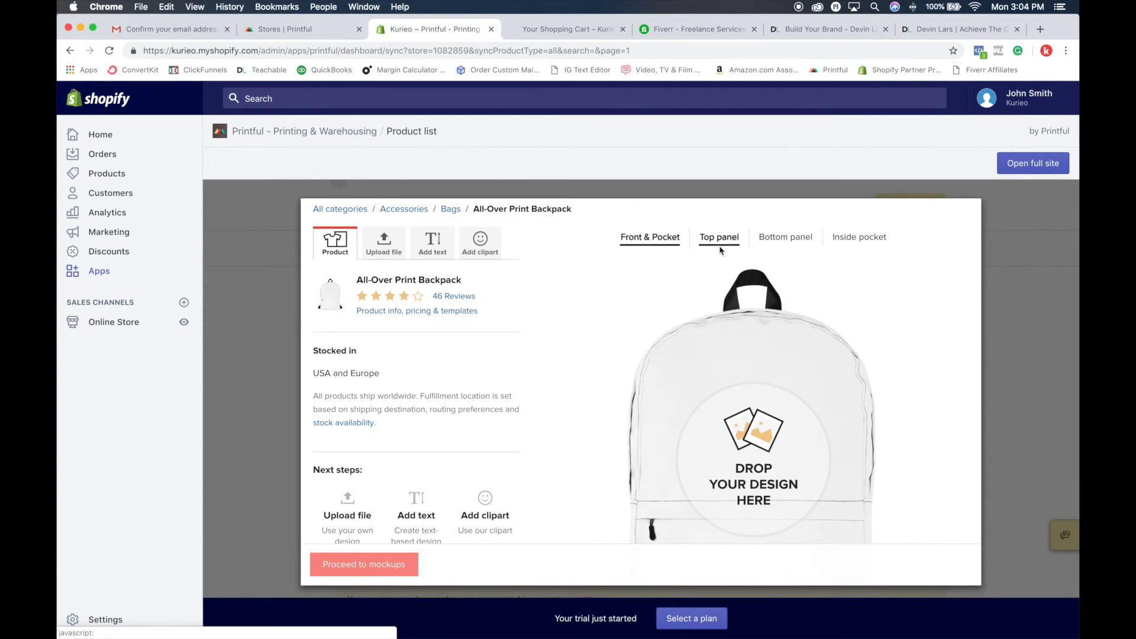
scroll(718, 234, down, 1)
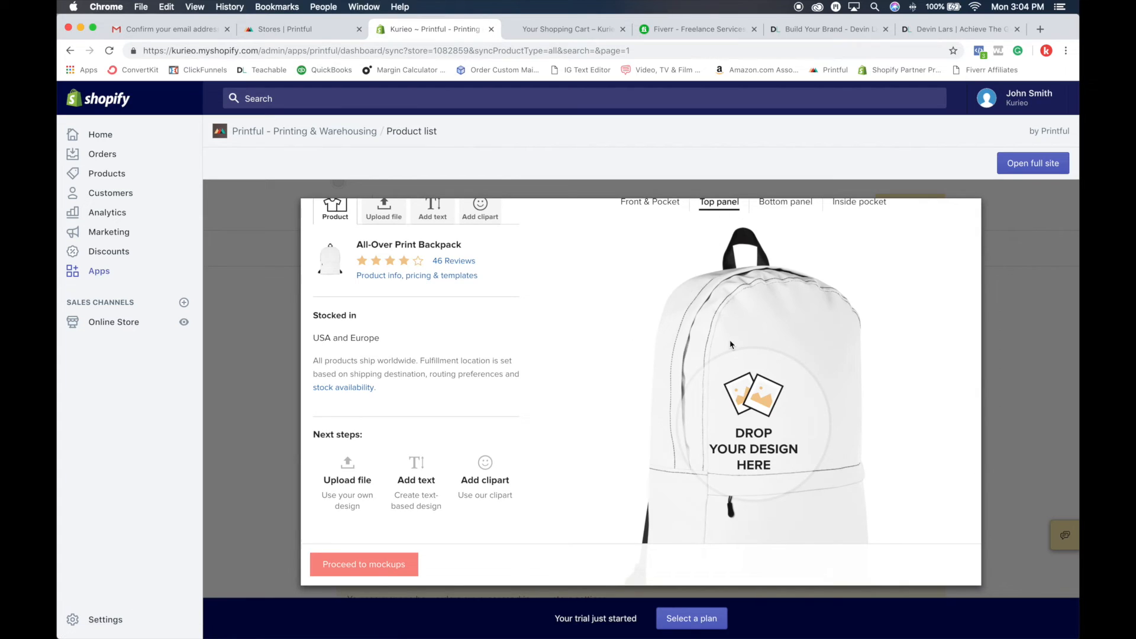
scroll(733, 331, up, 2)
click(655, 277)
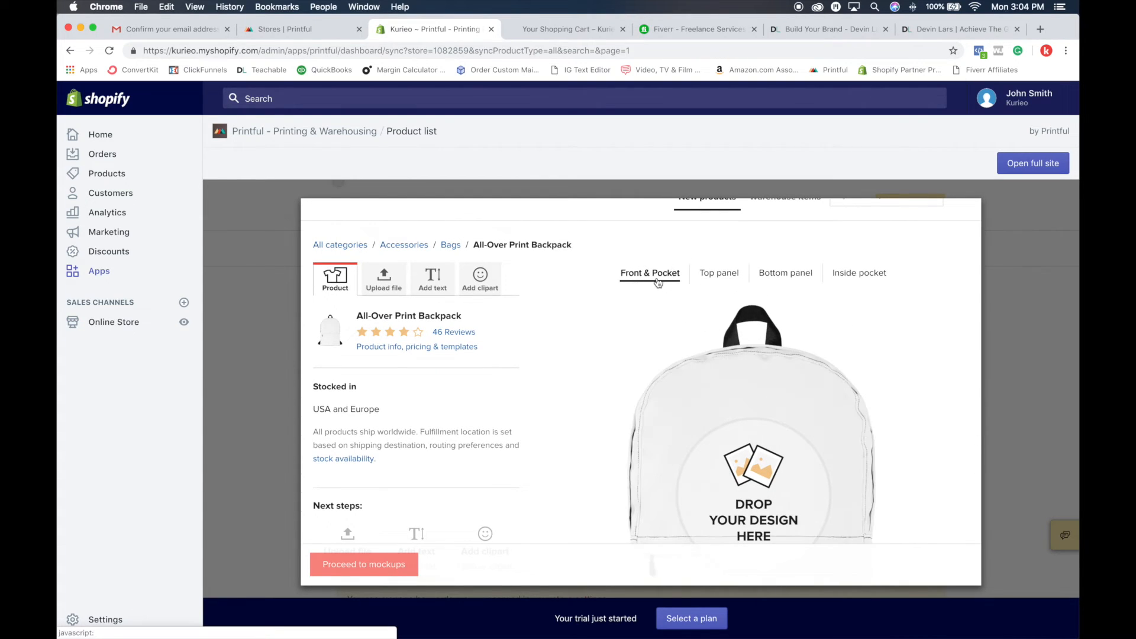
scroll(665, 319, down, 3)
scroll(674, 369, up, 3)
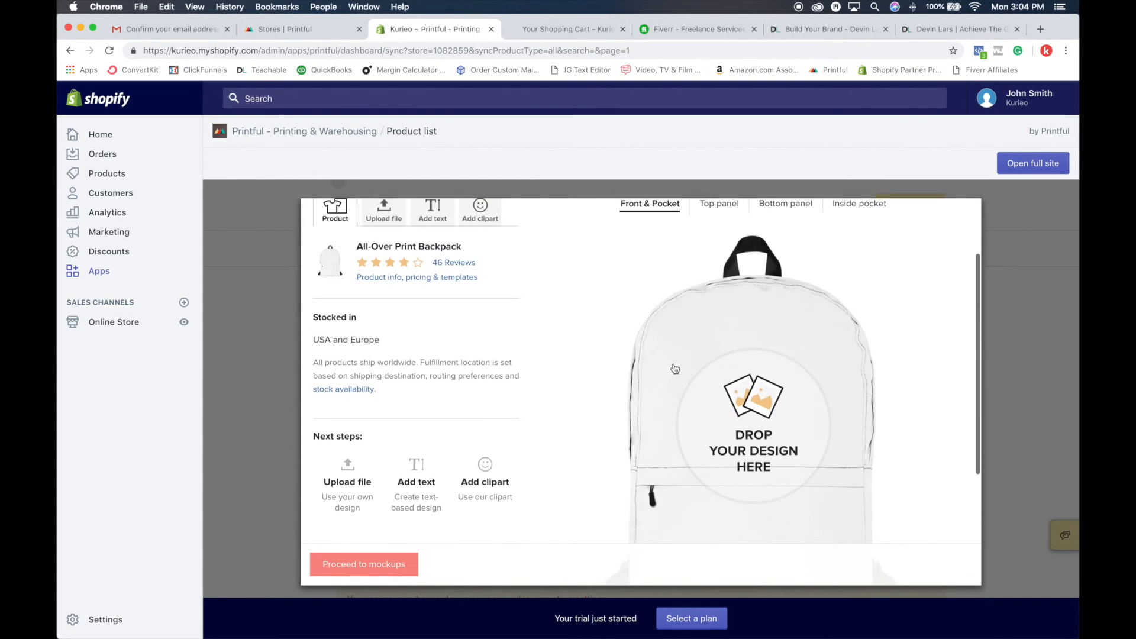
scroll(492, 360, up, 2)
scroll(493, 360, down, 5)
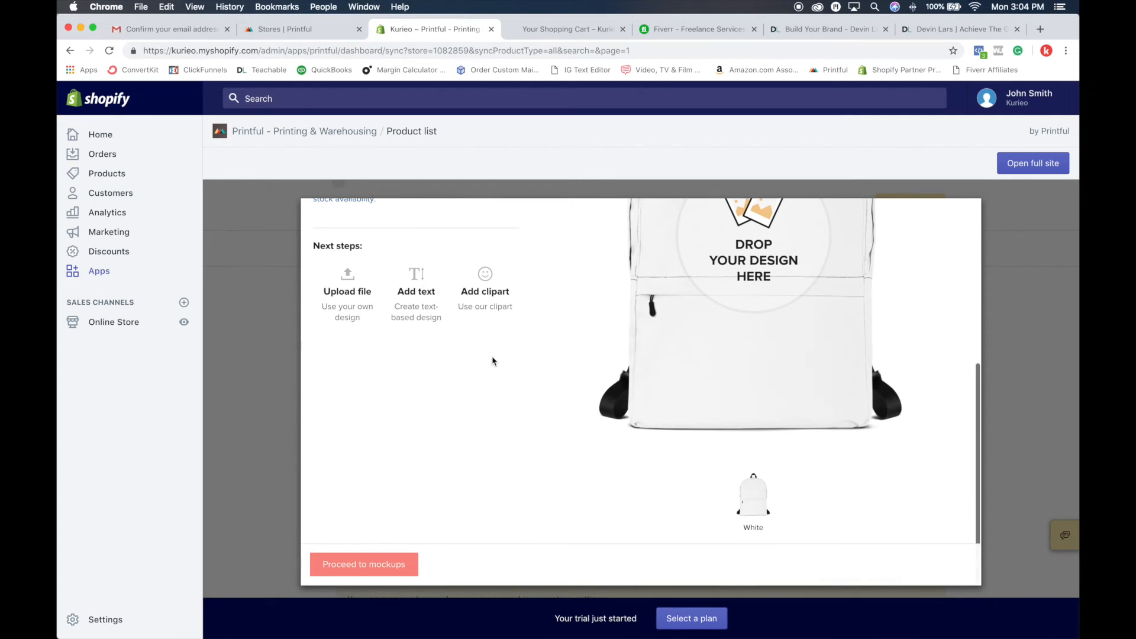
scroll(493, 360, up, 3)
scroll(493, 360, up, 1)
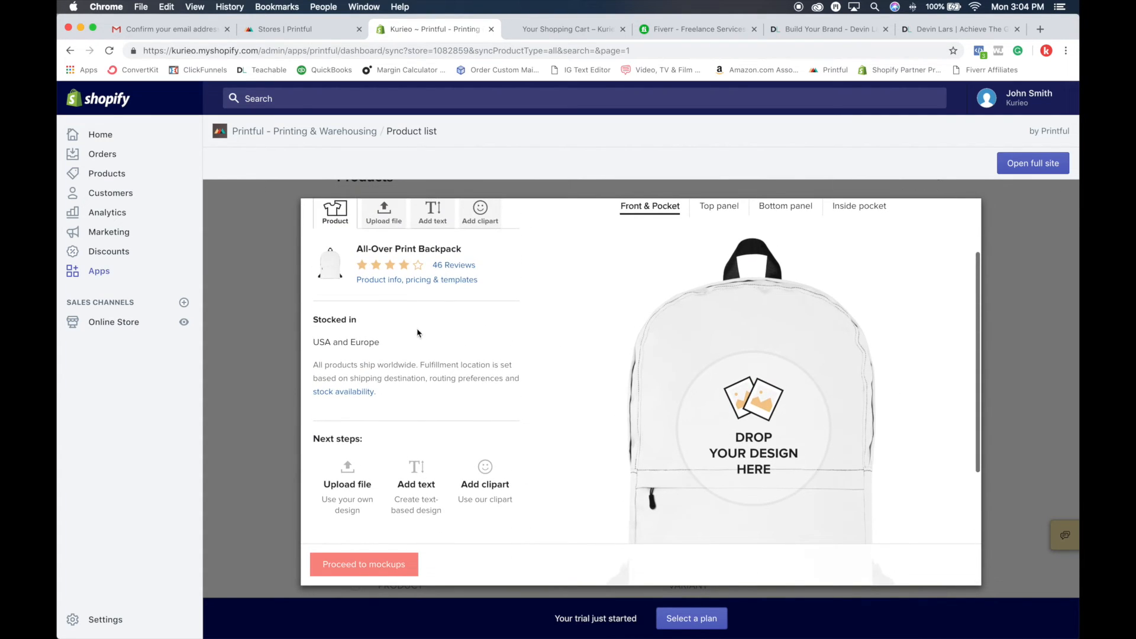
Step: Place DEADCLOCK.png from the store's file library on the backpack's Front & Pocket area
click(335, 479)
click(397, 377)
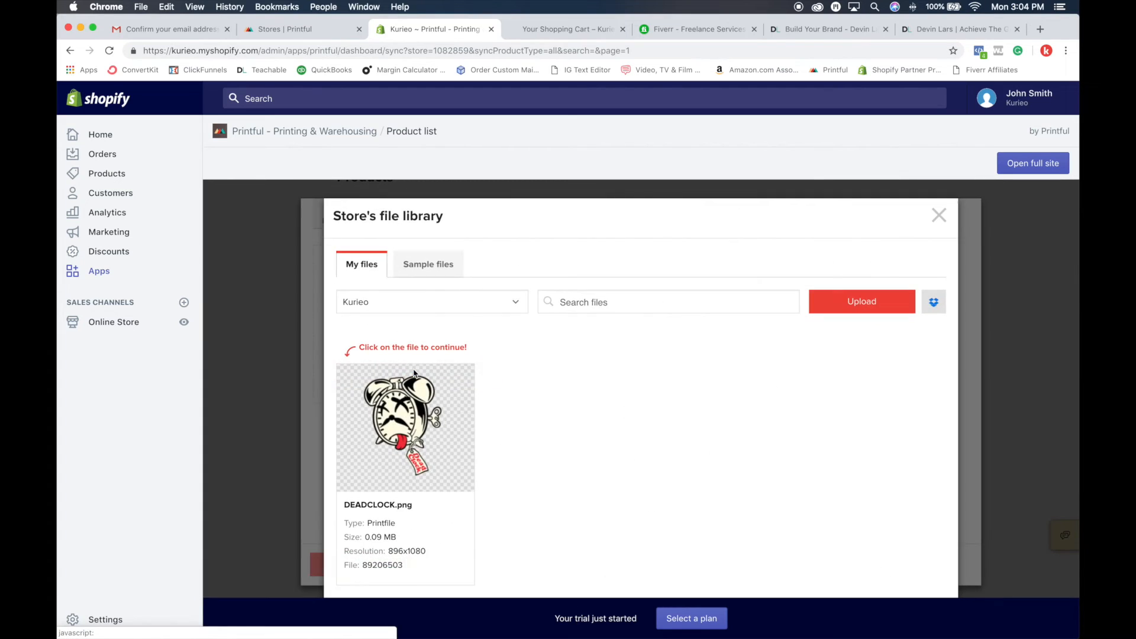
click(420, 432)
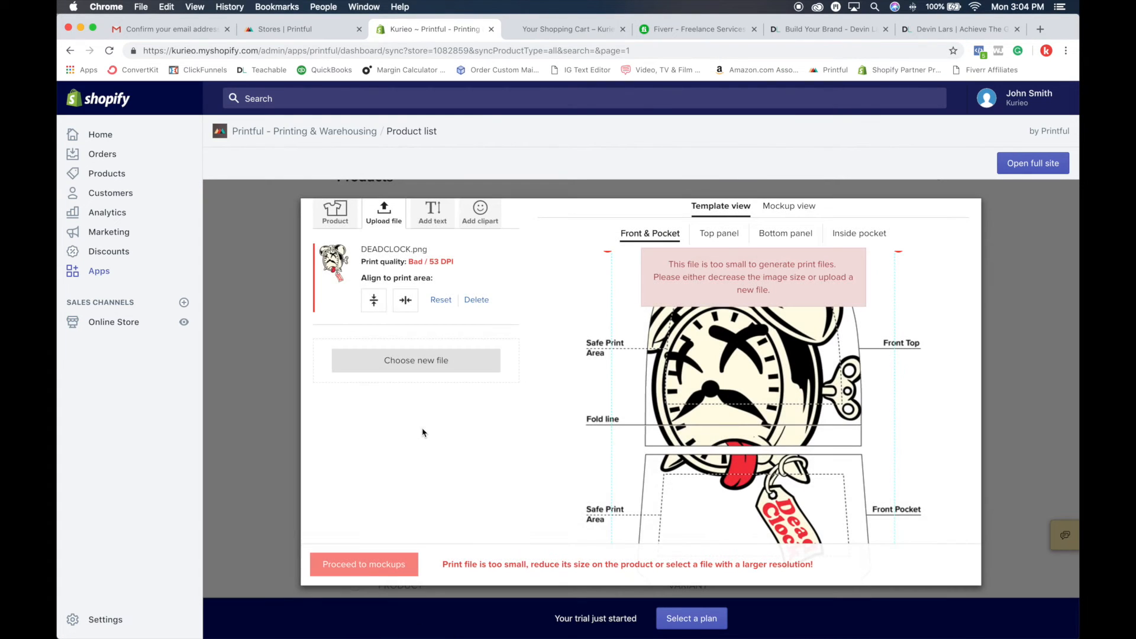
scroll(819, 428, down, 5)
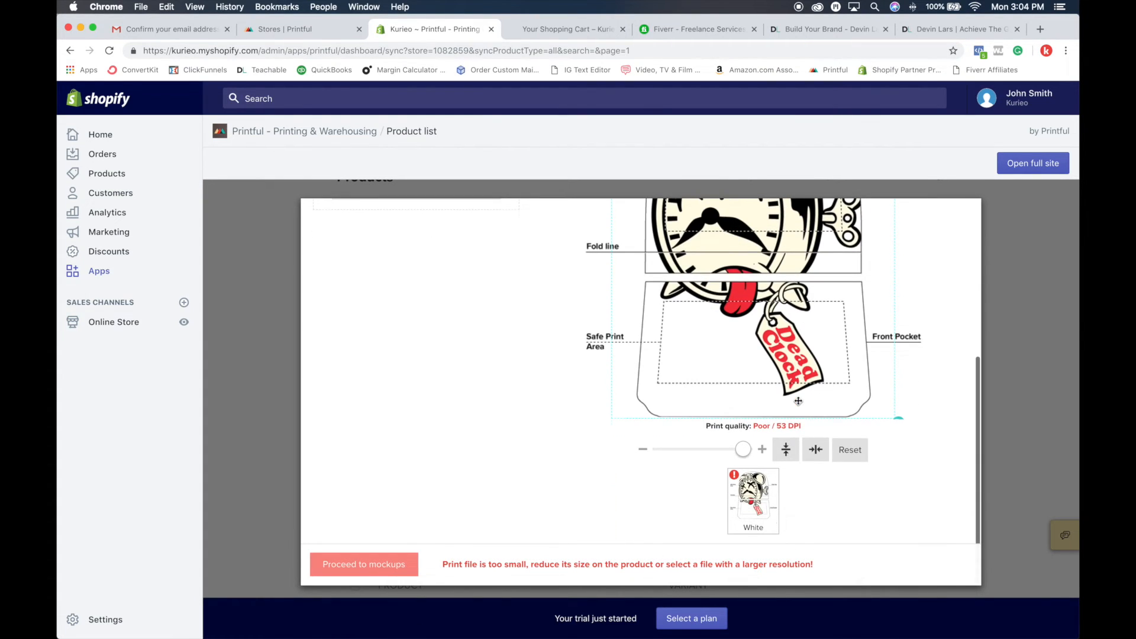
scroll(798, 402, up, 8)
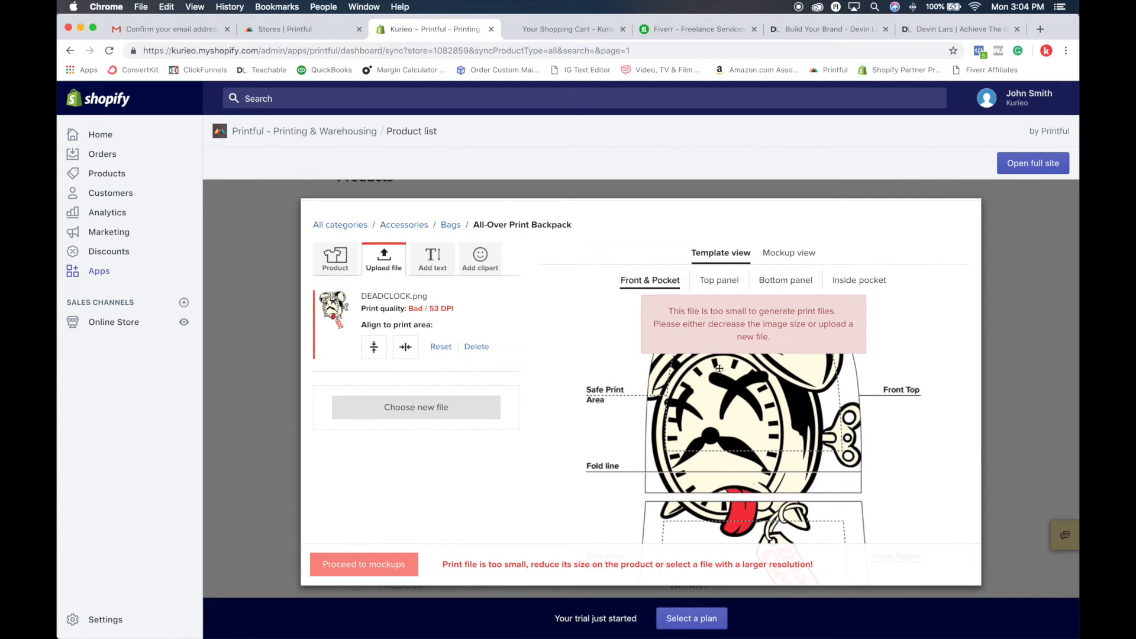
click(639, 282)
click(719, 282)
click(655, 282)
Step: Shrink the clock artwork to about 98 DPI and move it up into the backpack's Front Top area
scroll(770, 418, down, 5)
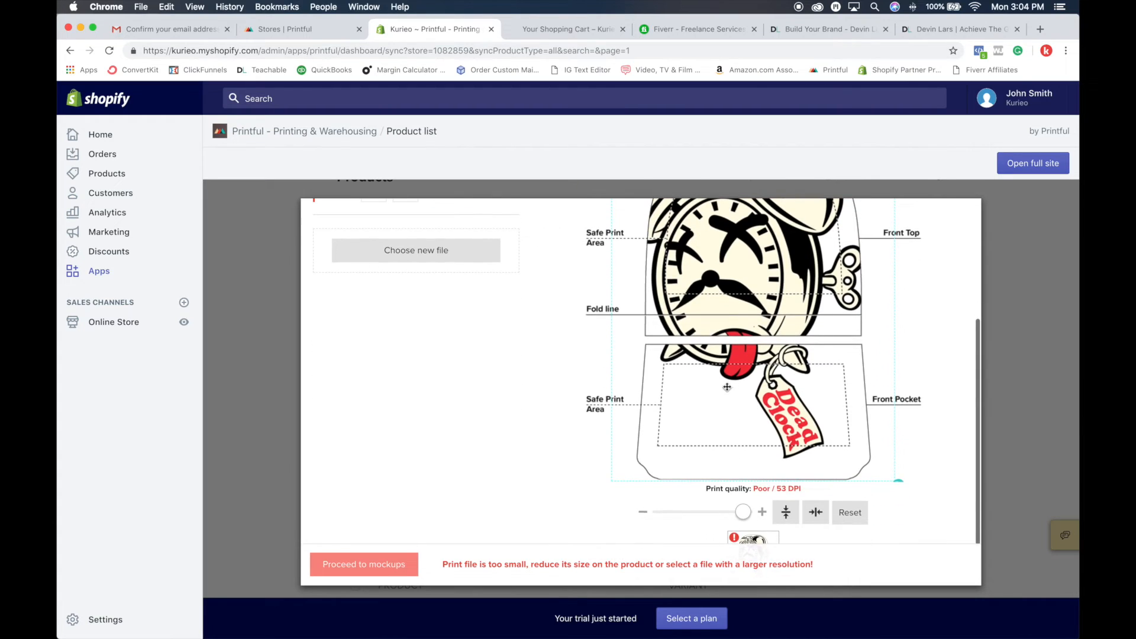
drag(770, 418, 765, 355)
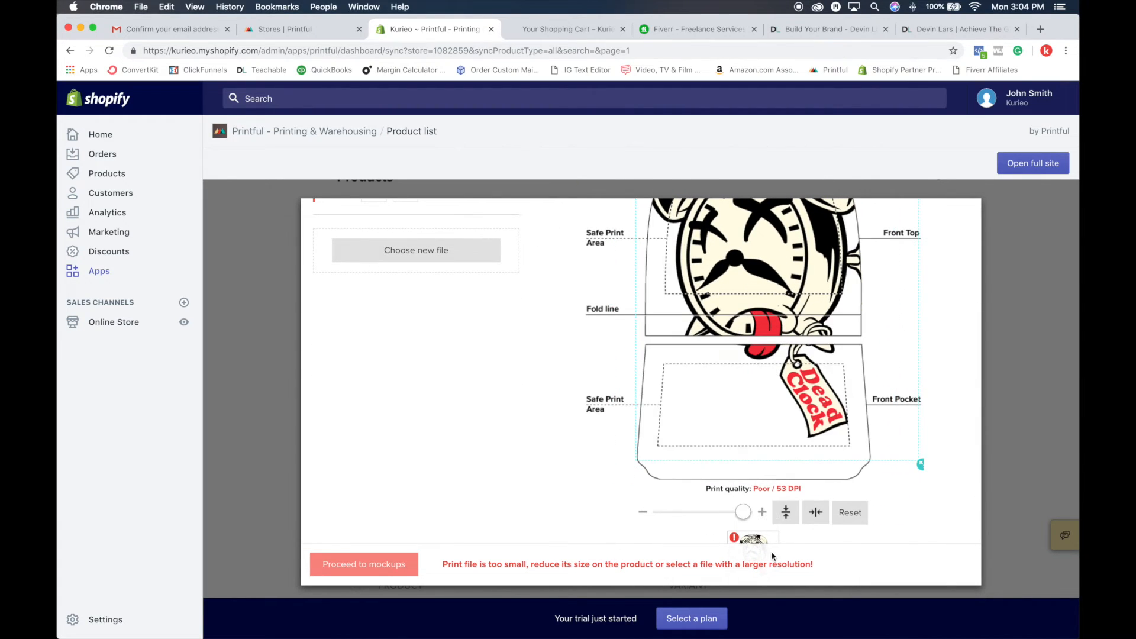
drag(744, 512, 705, 512)
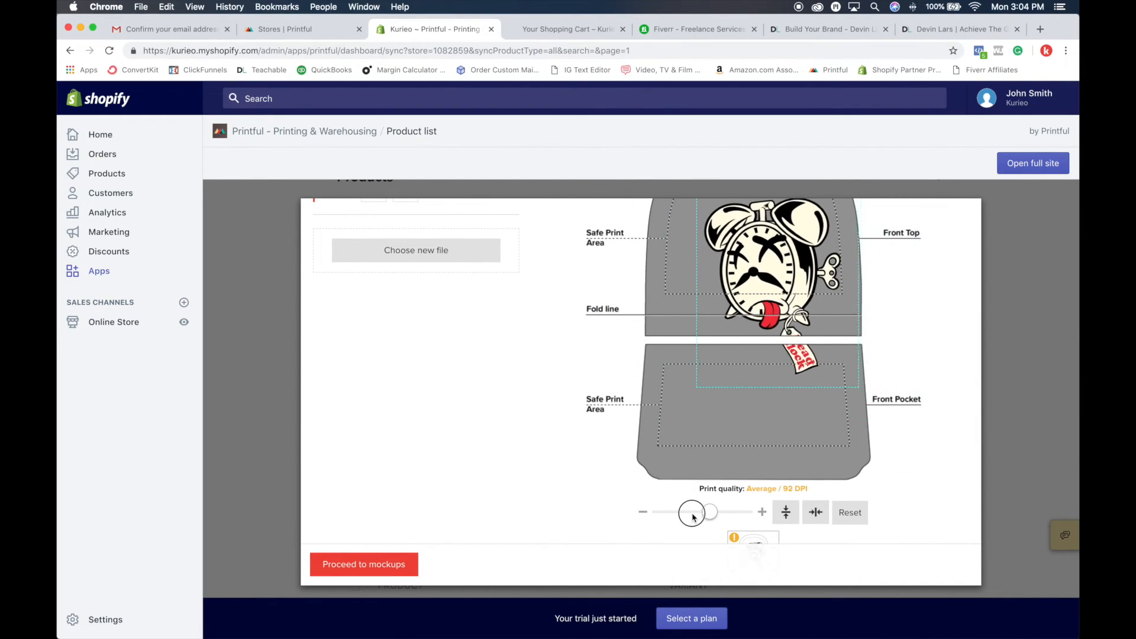
drag(749, 304, 729, 348)
scroll(735, 353, up, 2)
mouse_move(762, 409)
mouse_down()
mouse_move(762, 379)
mouse_move(774, 425)
mouse_up()
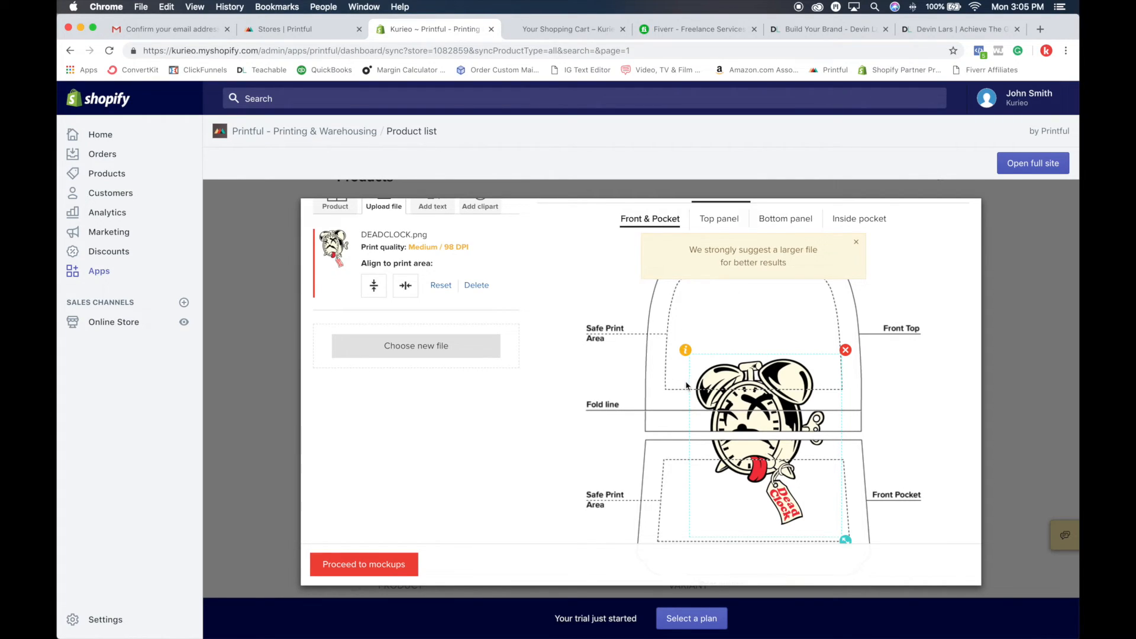
drag(789, 449, 781, 362)
scroll(789, 438, up, 1)
scroll(789, 438, up, 2)
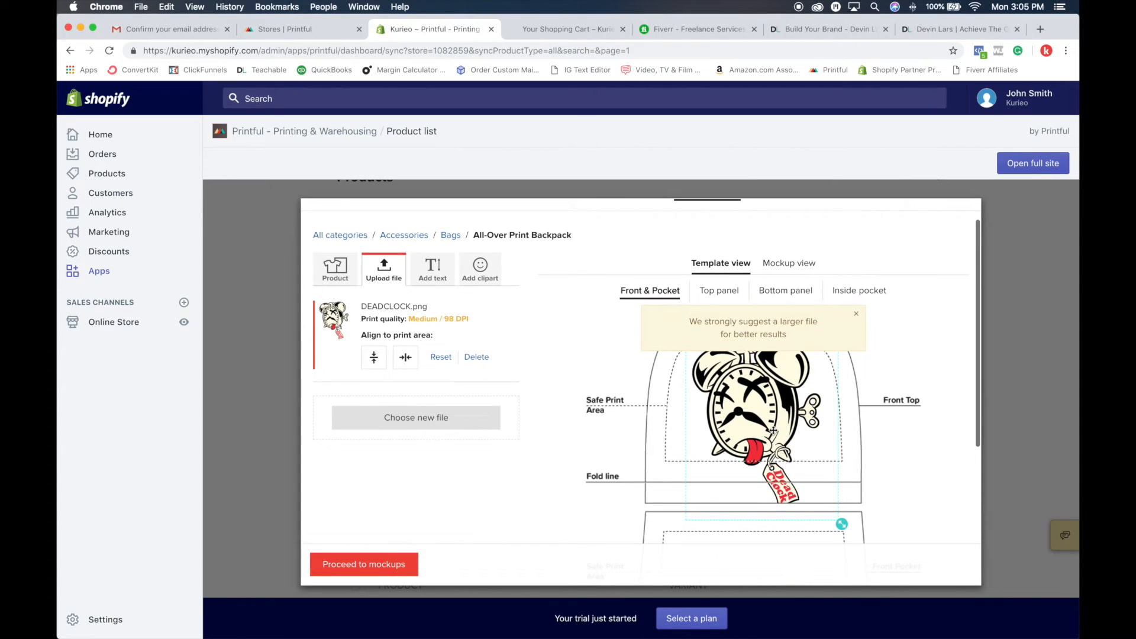
scroll(769, 426, down, 3)
scroll(770, 426, down, 3)
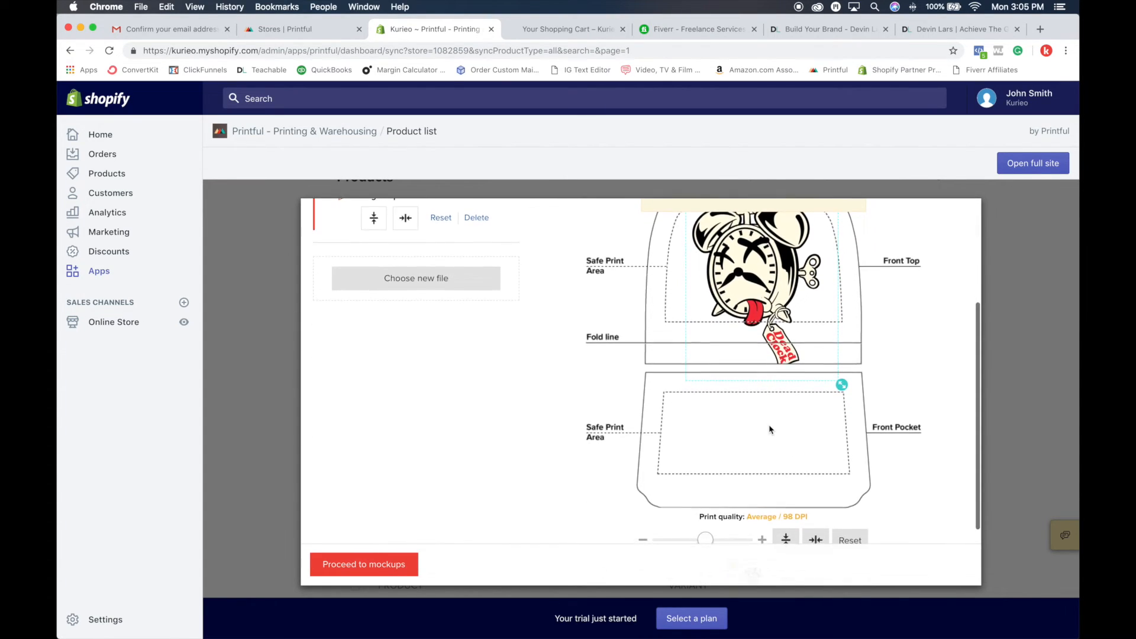
Step: Reduce the clock artwork further to about 151 DPI and center it horizontally within the Front Top safe print area
drag(707, 466, 654, 467)
scroll(820, 376, up, 2)
scroll(818, 376, up, 1)
drag(774, 340, 755, 315)
mouse_move(796, 378)
mouse_down()
mouse_move(809, 395)
mouse_move(787, 359)
mouse_up()
click(772, 336)
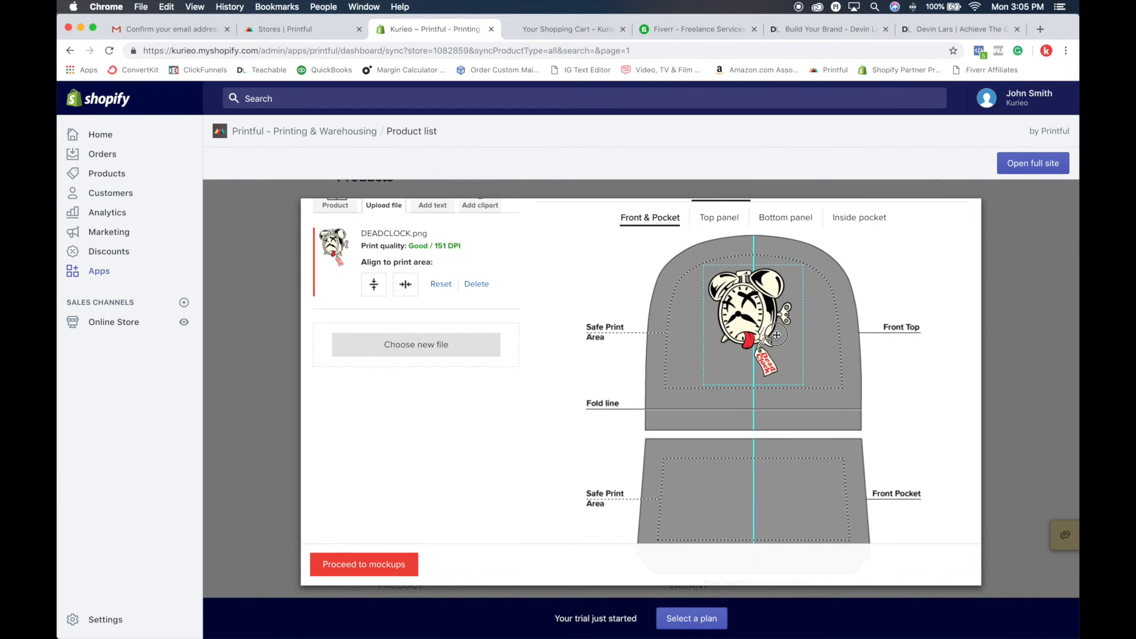
scroll(773, 425, down, 2)
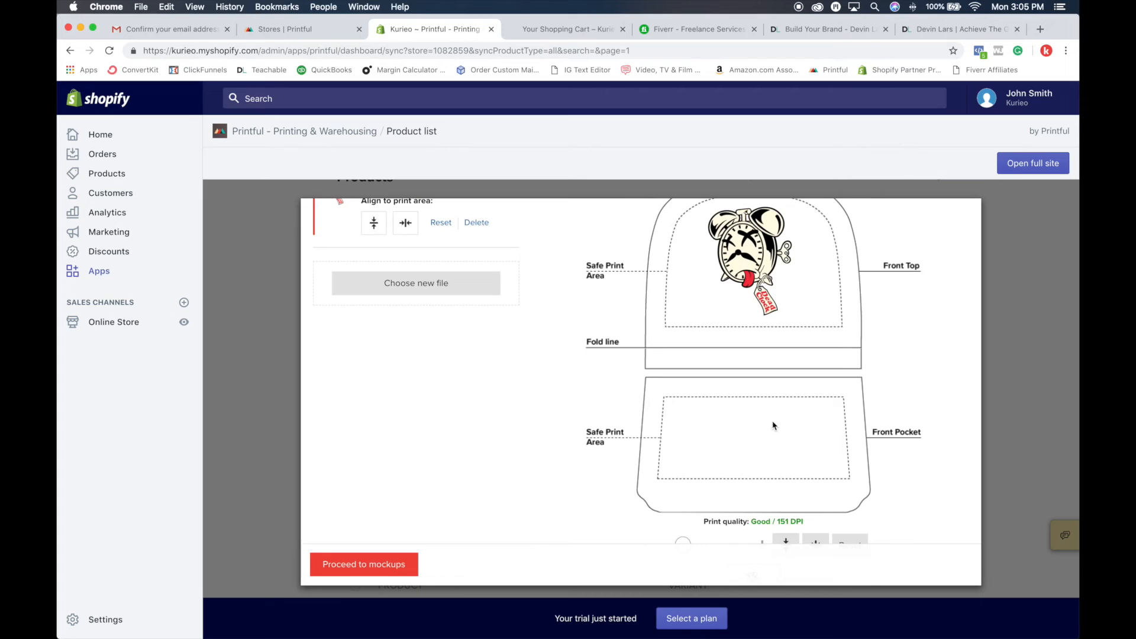
scroll(773, 425, up, 5)
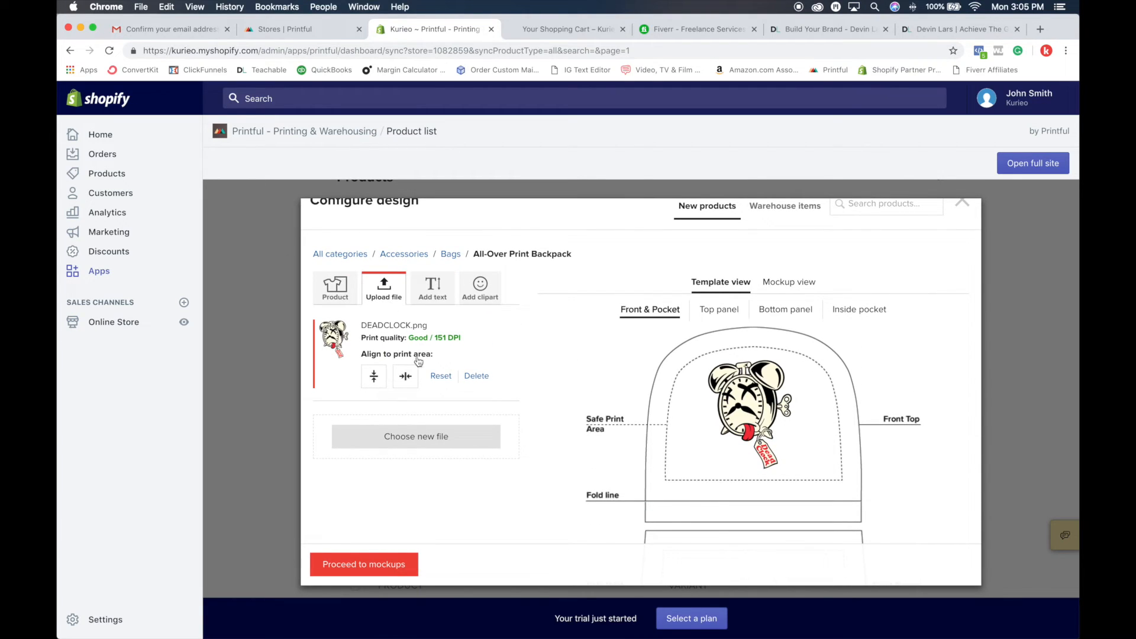
Step: Begin uploading another design file to the store's library and search the Mac for "kurieo"
click(416, 436)
click(844, 303)
click(715, 74)
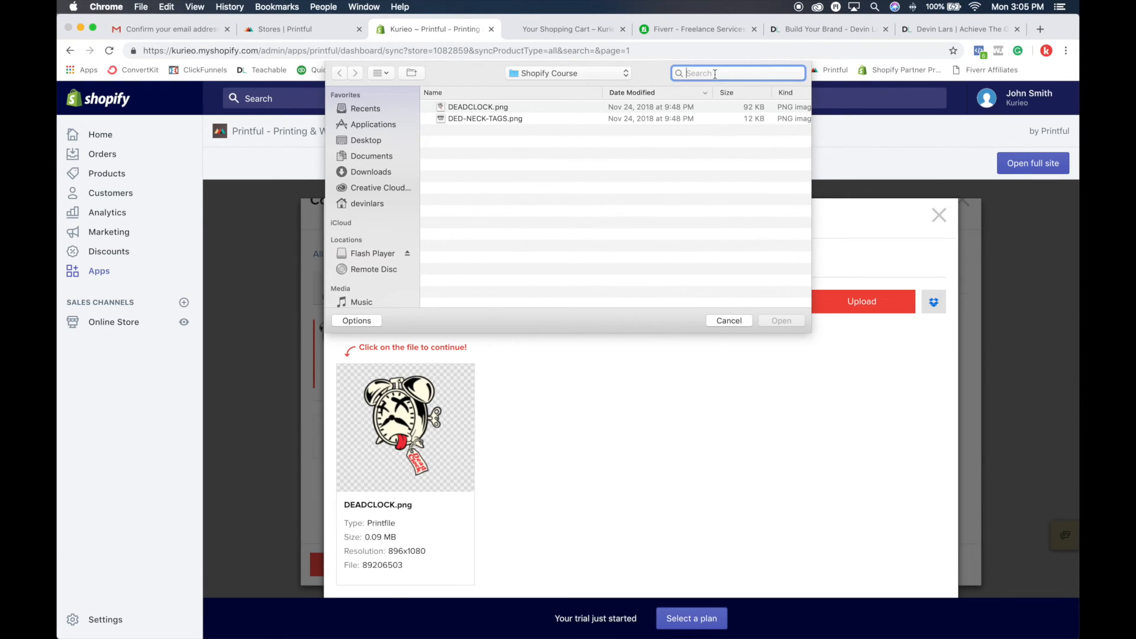
text(kurieo)
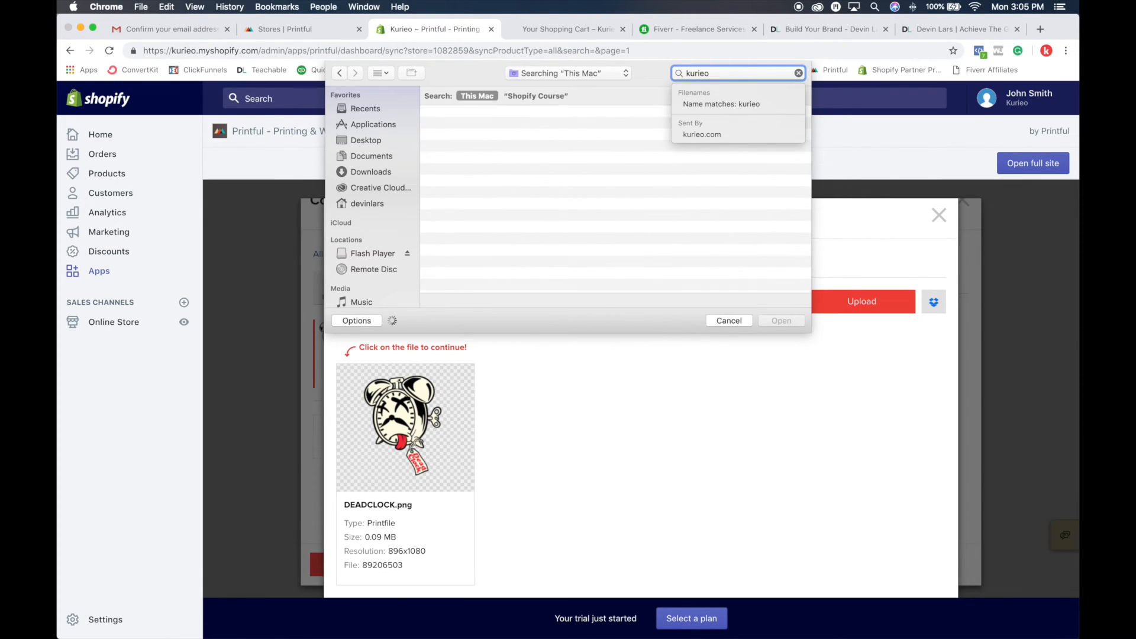
scroll(485, 227, down, 2)
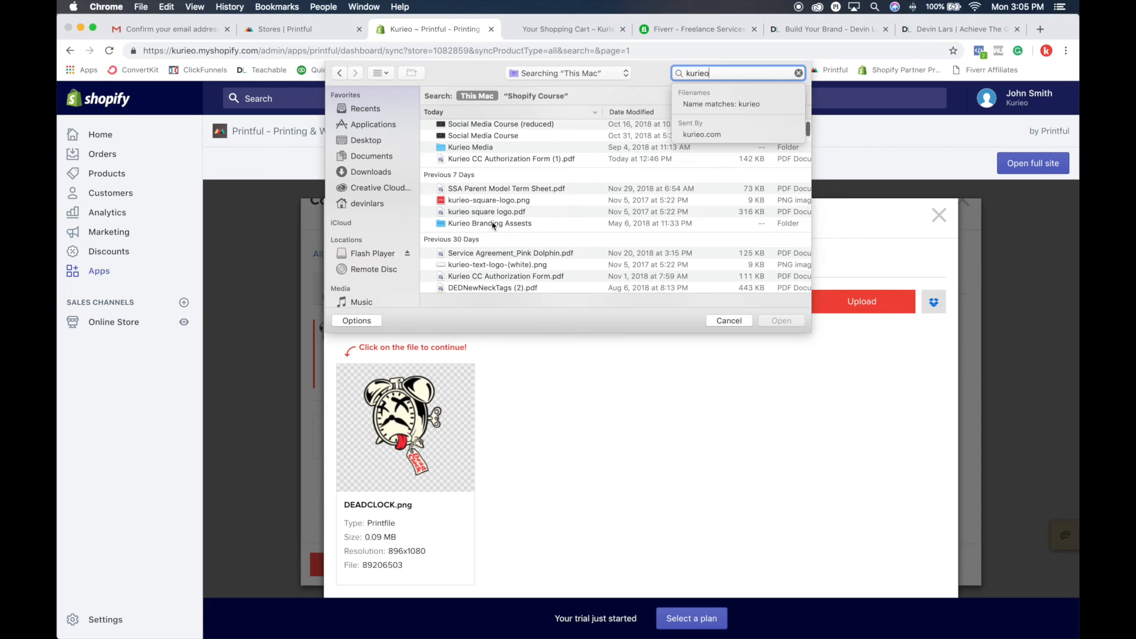
scroll(506, 217, down, 5)
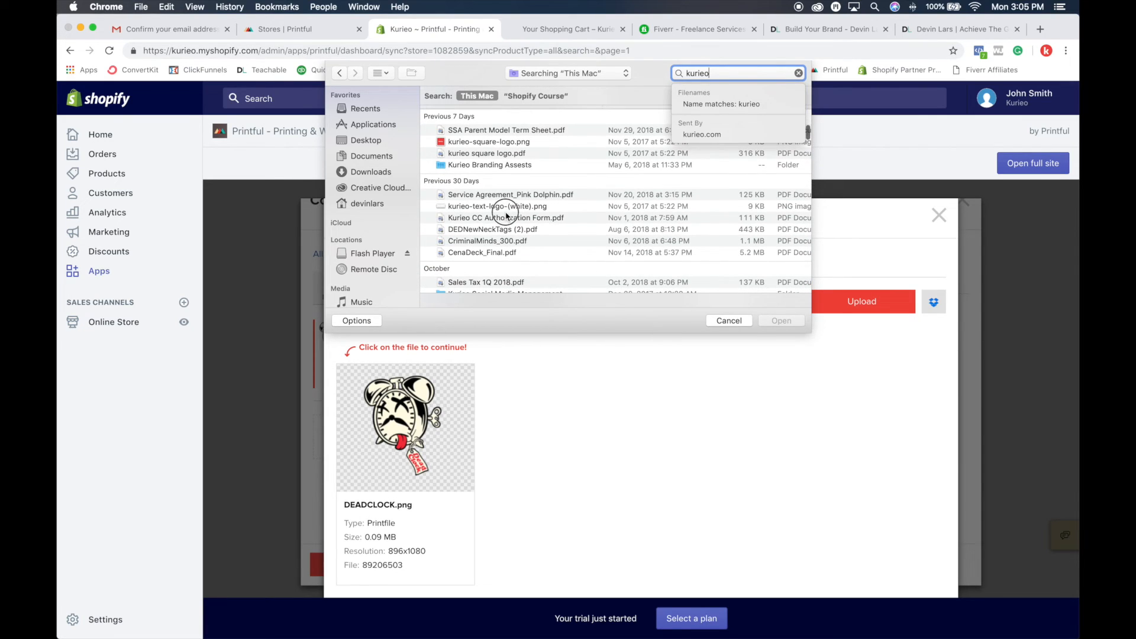
Step: Preview the kurieo-text-logo-(white).png file among the search results, and close the preview
click(505, 217)
key(space)
key(space)
click(506, 211)
key(space)
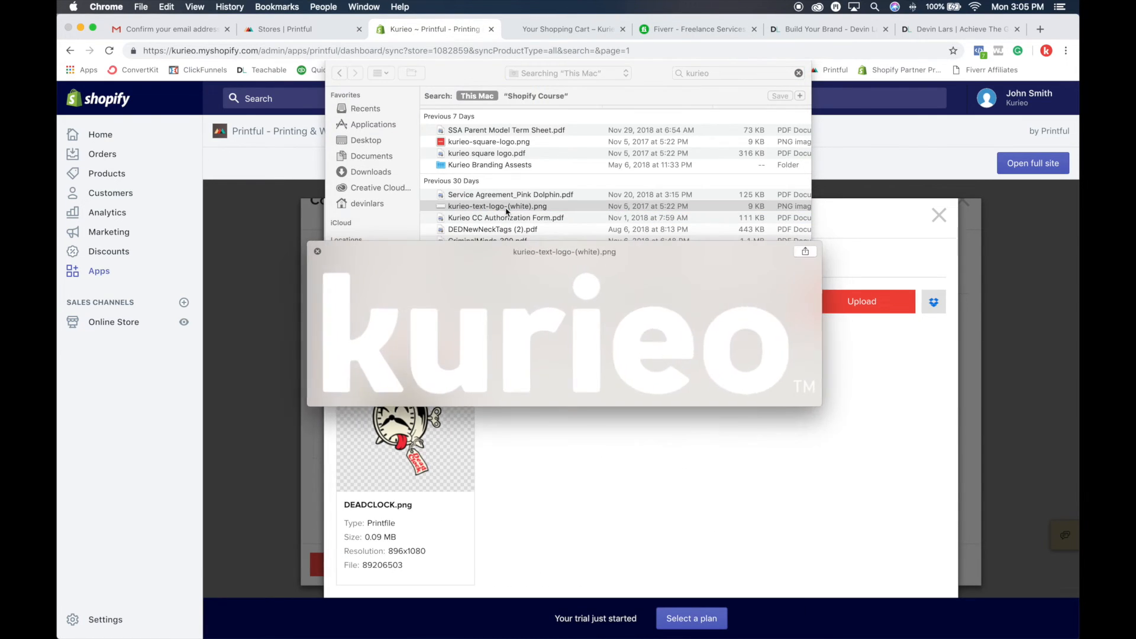
key(space)
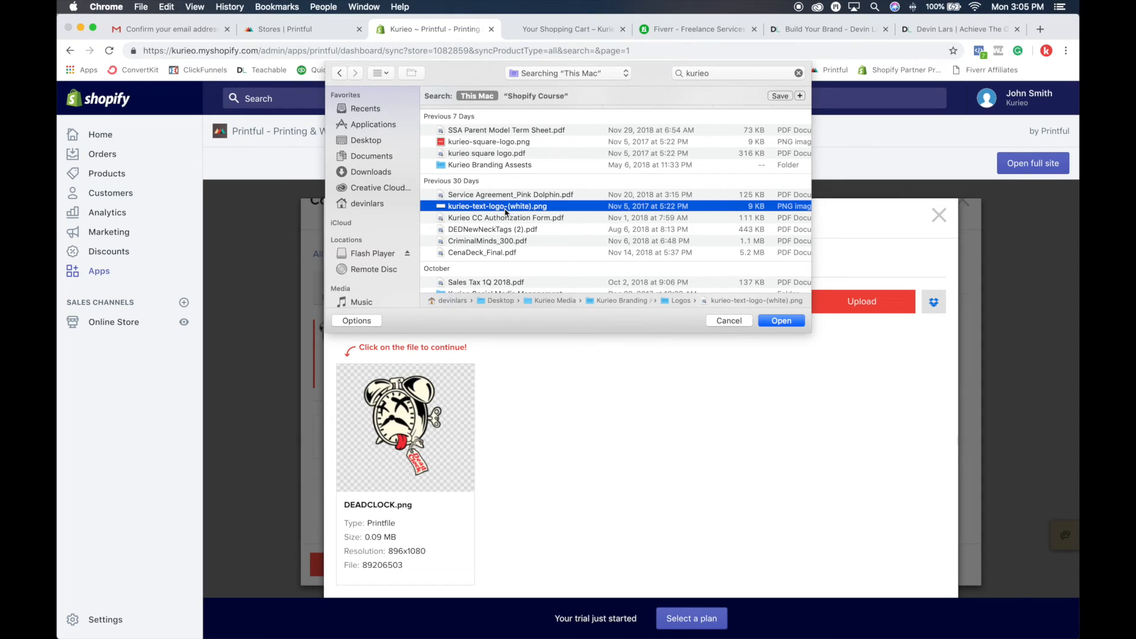
Step: Upload kurieo Inksoft.png from the Desktop's Kurieo Media folder to the store's file library
click(374, 142)
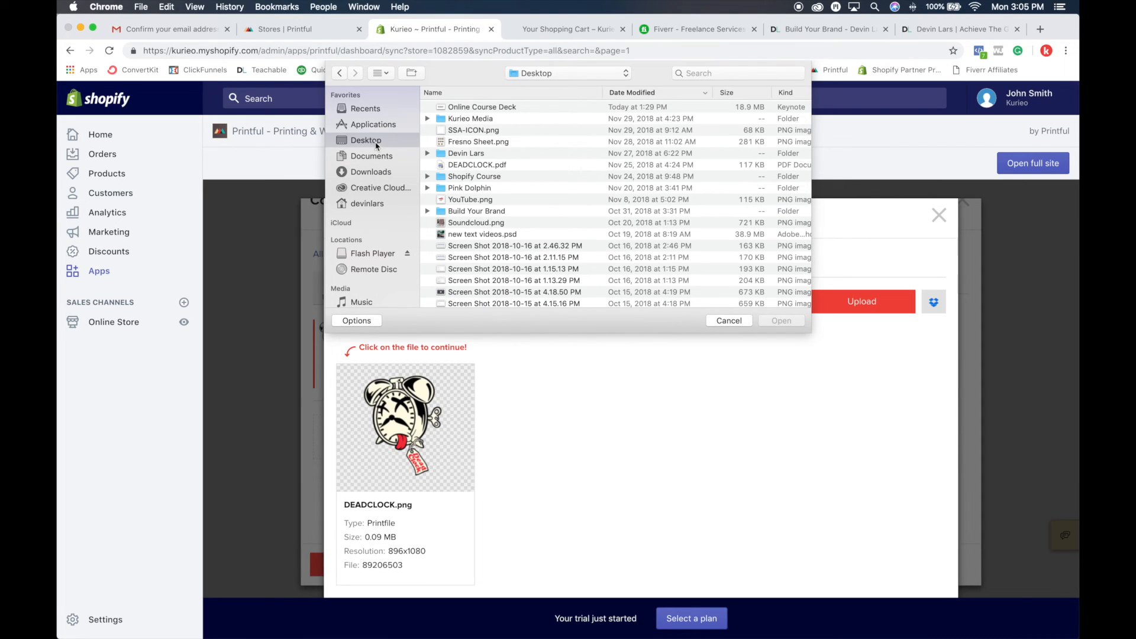
double_click(491, 119)
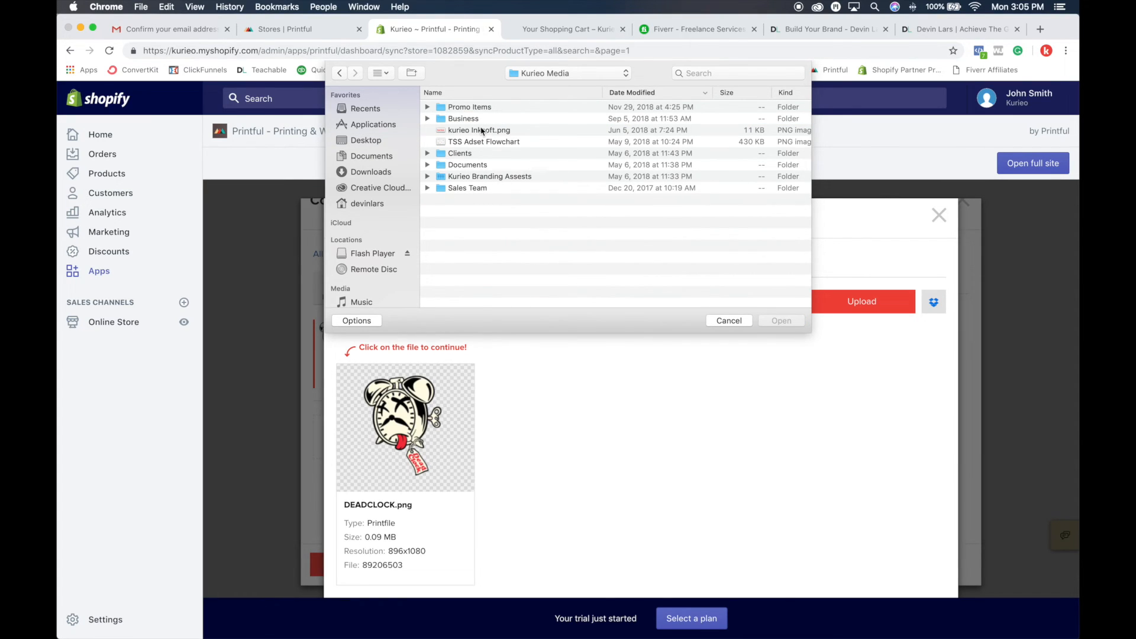
double_click(479, 131)
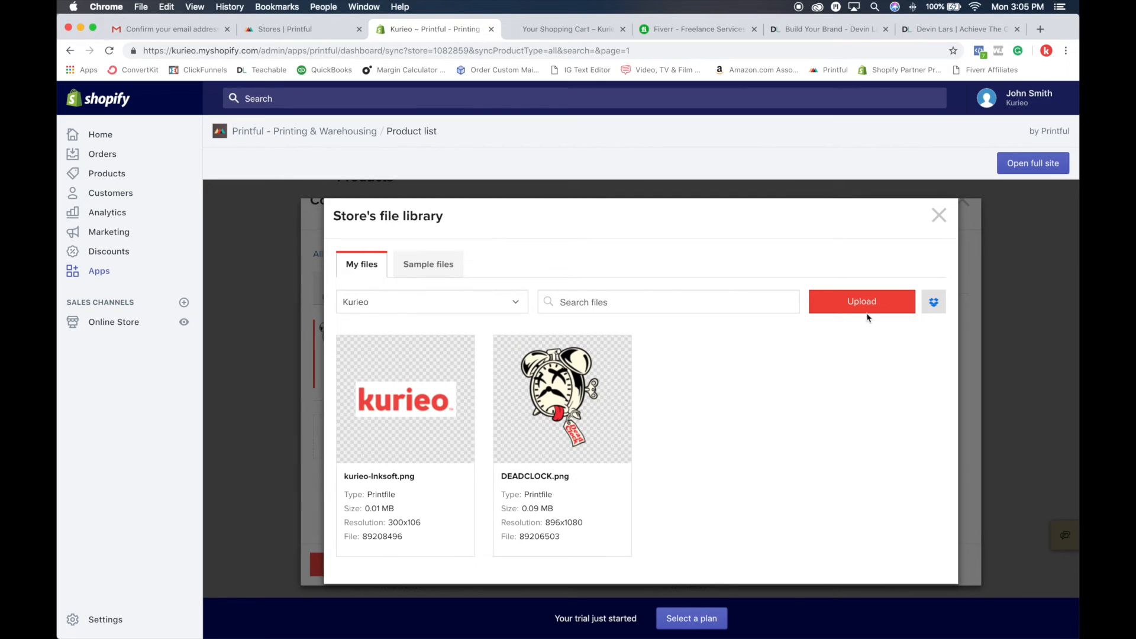
Step: Delete kurieo-Inksoft.png from the store's file library
mouse_move(376, 411)
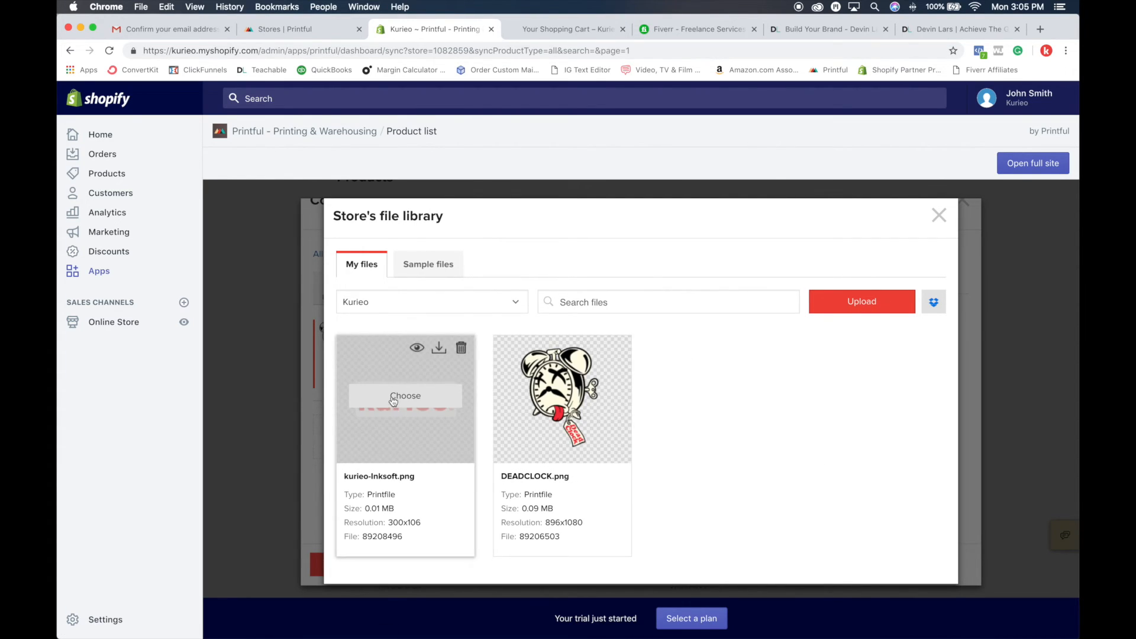
click(469, 350)
click(685, 125)
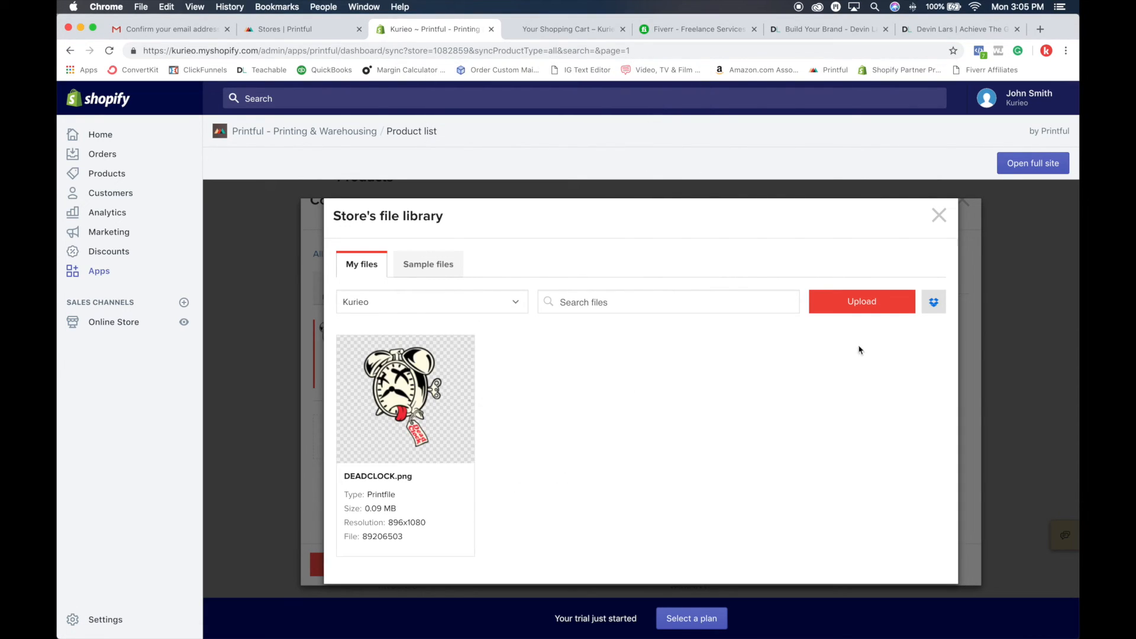
Step: Upload kurieo-text-logo-(Red).png from the Logos folder in Kurieo Branding Assests and choose it for the backpack design
click(861, 306)
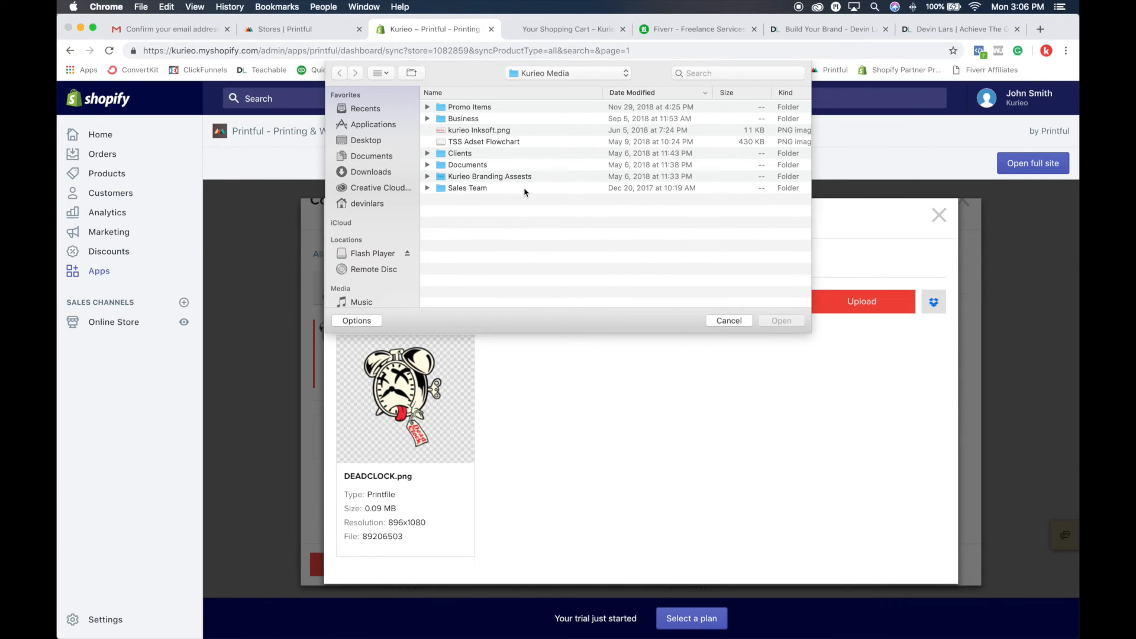
double_click(492, 176)
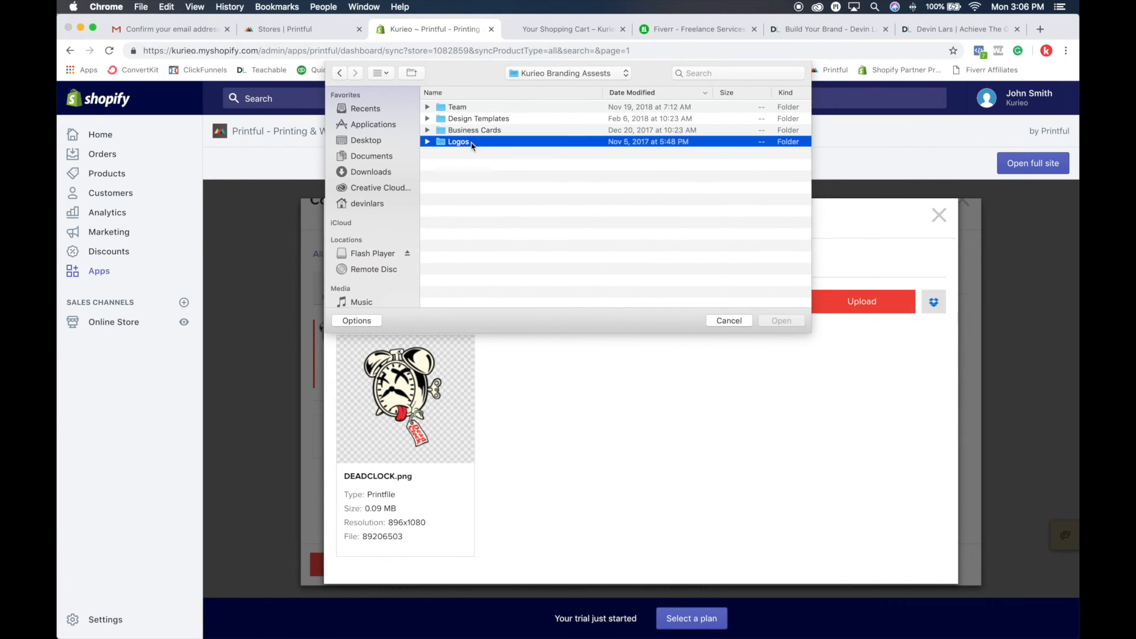
double_click(472, 143)
double_click(485, 213)
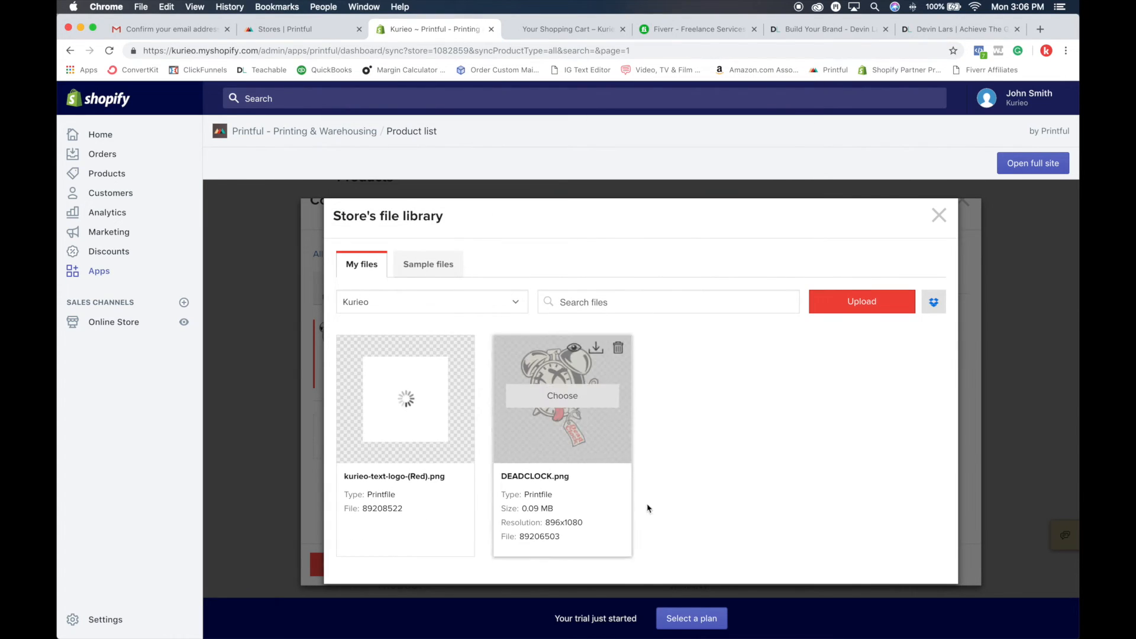
mouse_move(360, 353)
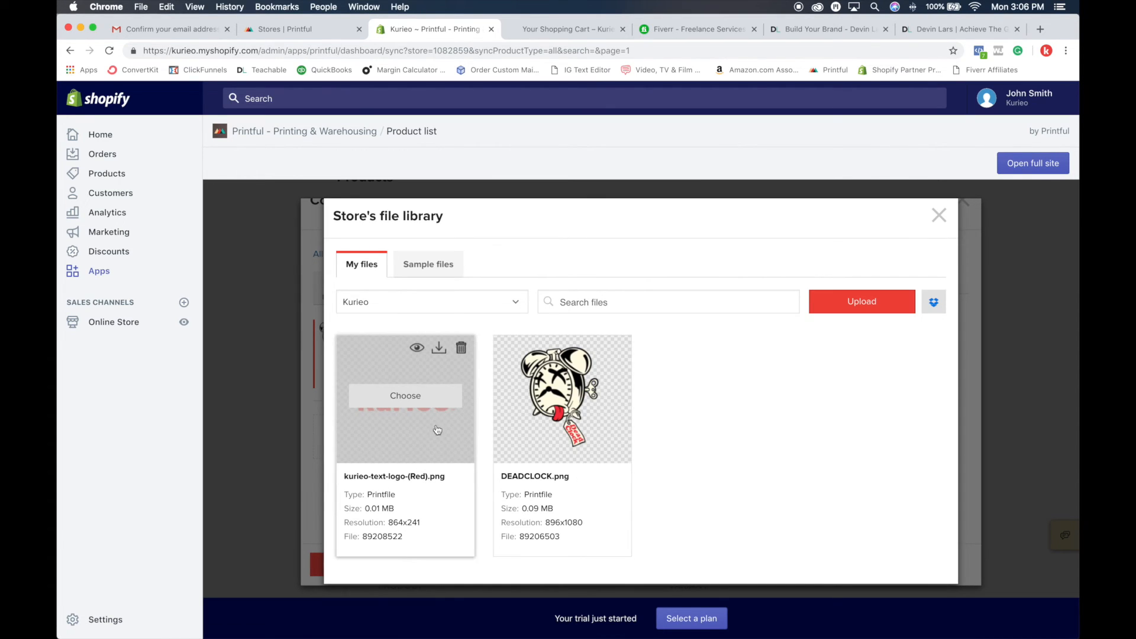
click(425, 398)
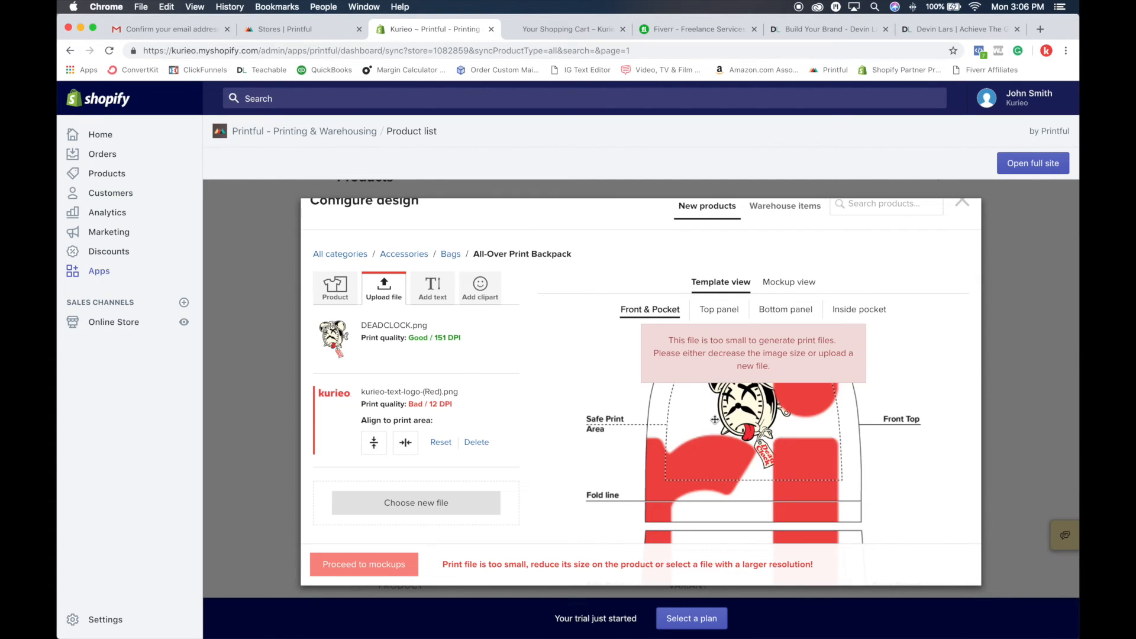
Step: Shrink the red kurieo logo to about 93 DPI and move it down into the Front Pocket area
scroll(710, 425, down, 8)
mouse_move(732, 486)
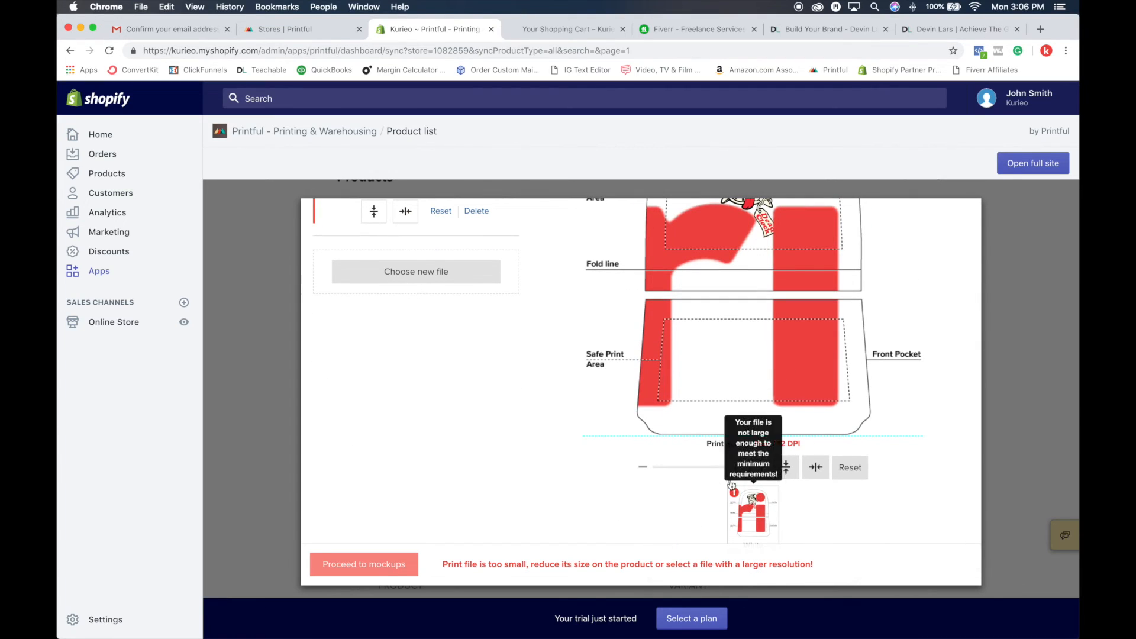
drag(745, 466, 706, 467)
drag(774, 270, 773, 363)
click(901, 381)
scroll(900, 382, up, 5)
scroll(901, 381, down, 3)
scroll(900, 381, up, 3)
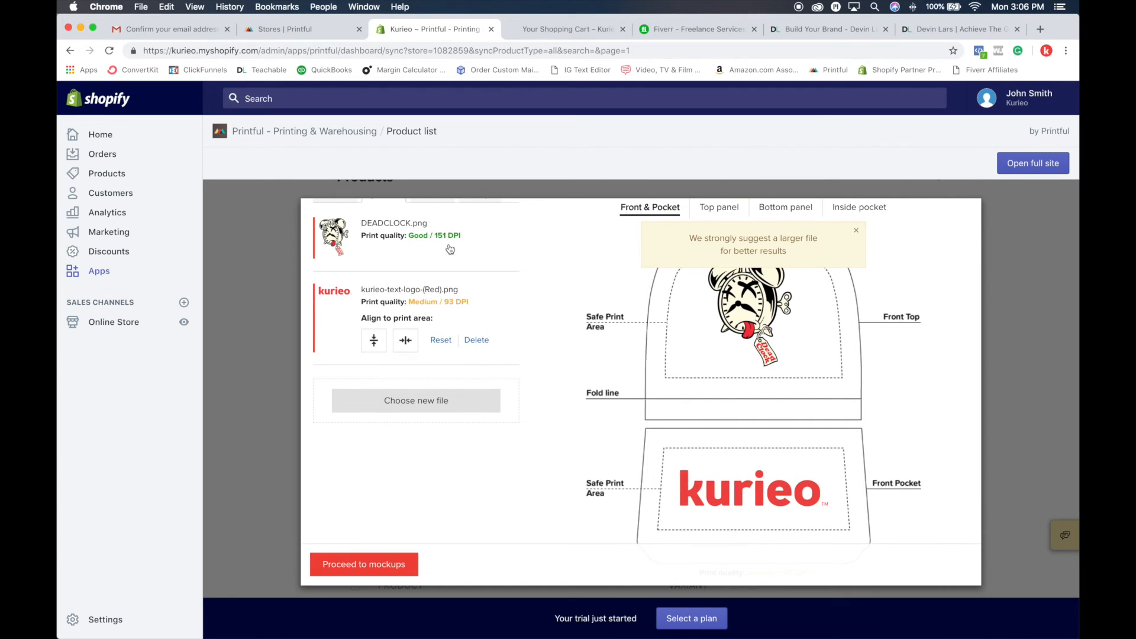
Step: Reduce the kurieo logo further to about 121 DPI and center it within the Front Pocket safe print area
click(799, 491)
drag(835, 515, 794, 496)
drag(770, 415, 744, 447)
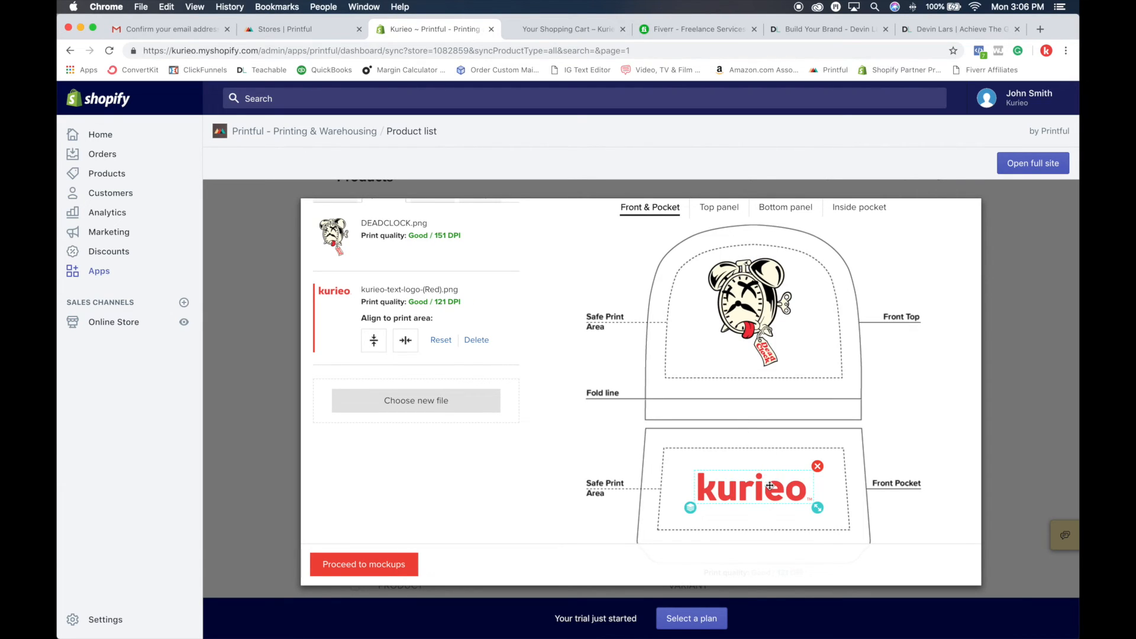
drag(770, 486, 768, 487)
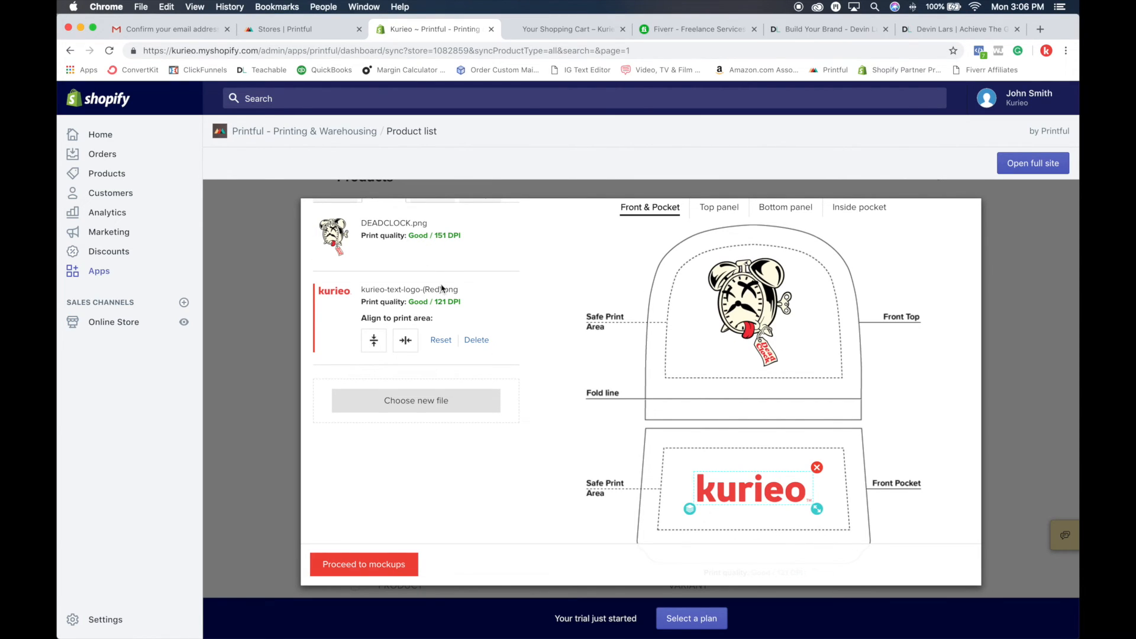
Step: Proceed to the backpack mockups without print files for the top panel, bottom panel and inside pocket
scroll(775, 358, down, 5)
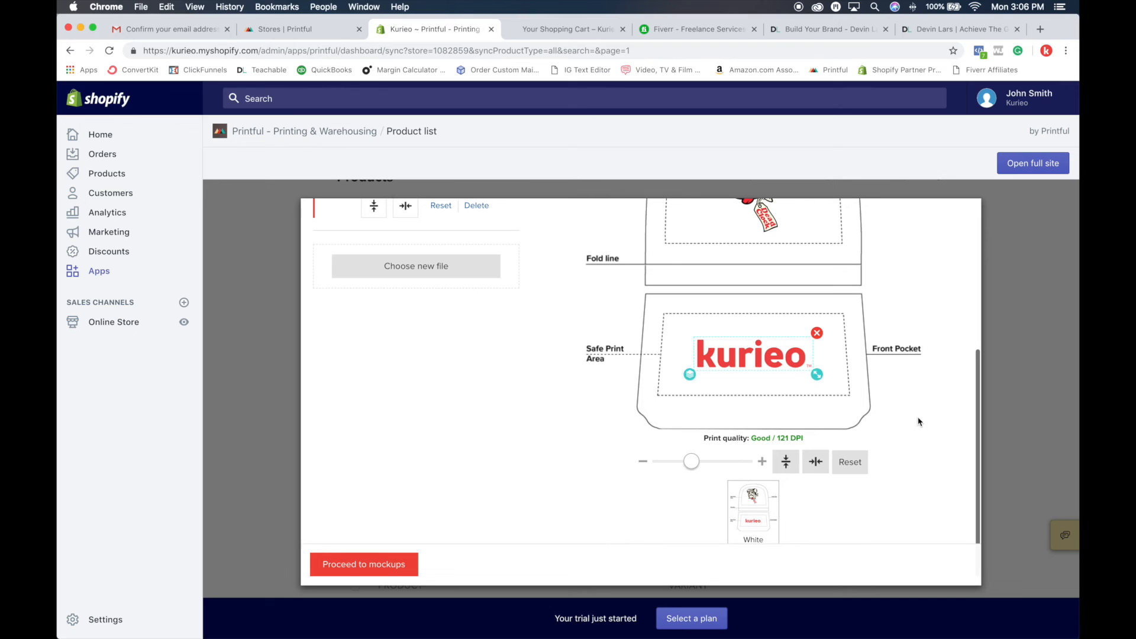
scroll(905, 421, down, 1)
click(393, 575)
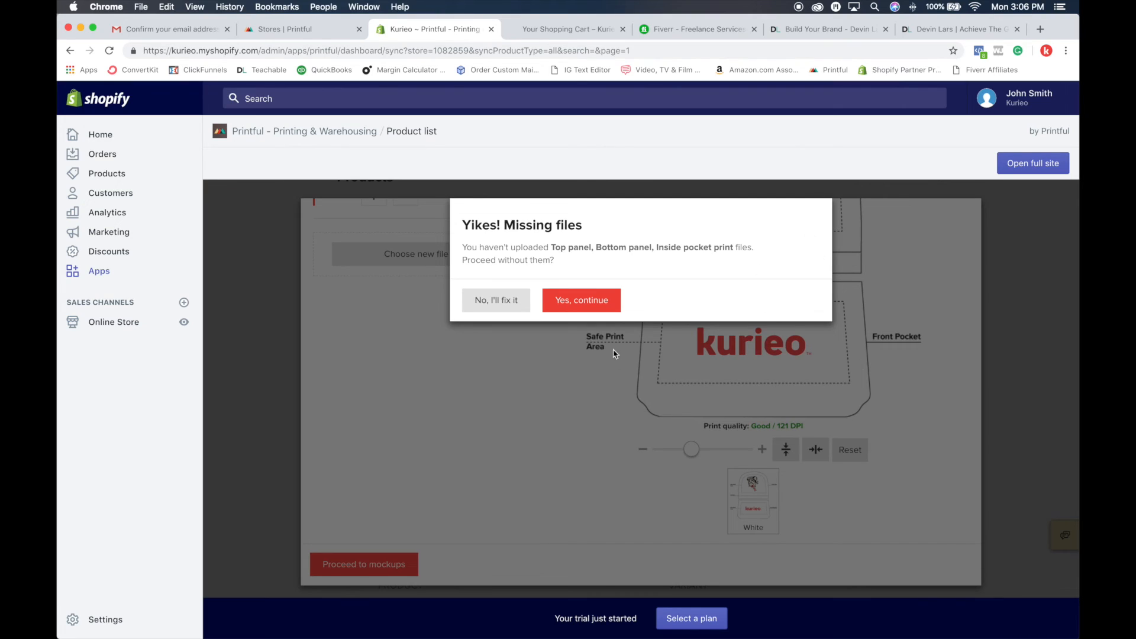
click(599, 305)
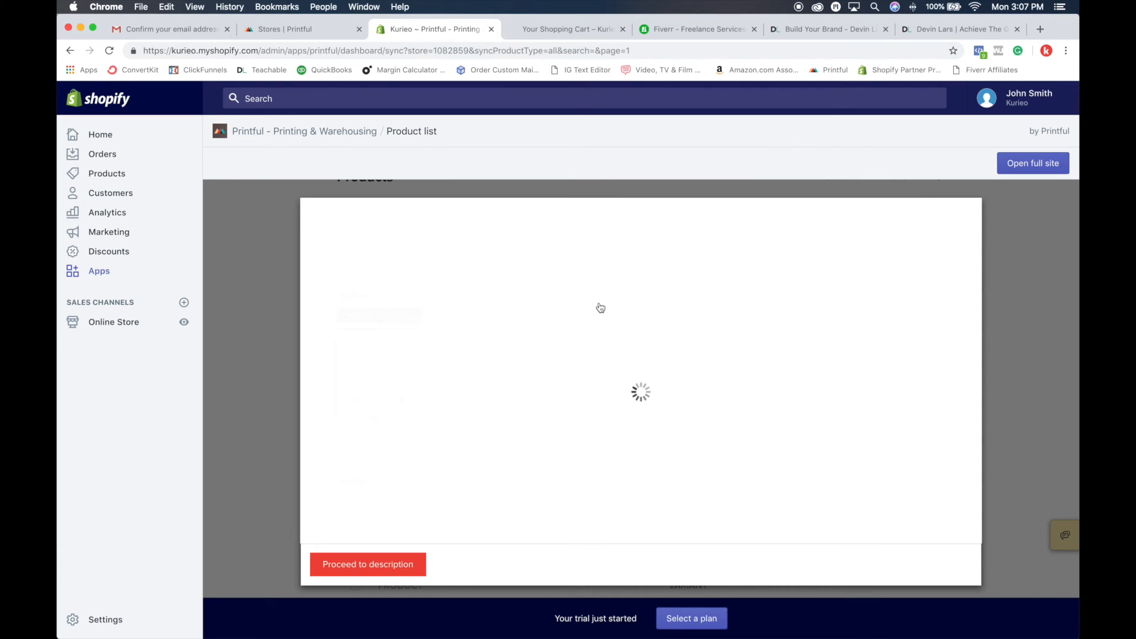
Step: Review the backpack's mockup styles, views and format options, and continue to the product description
scroll(600, 307, down, 6)
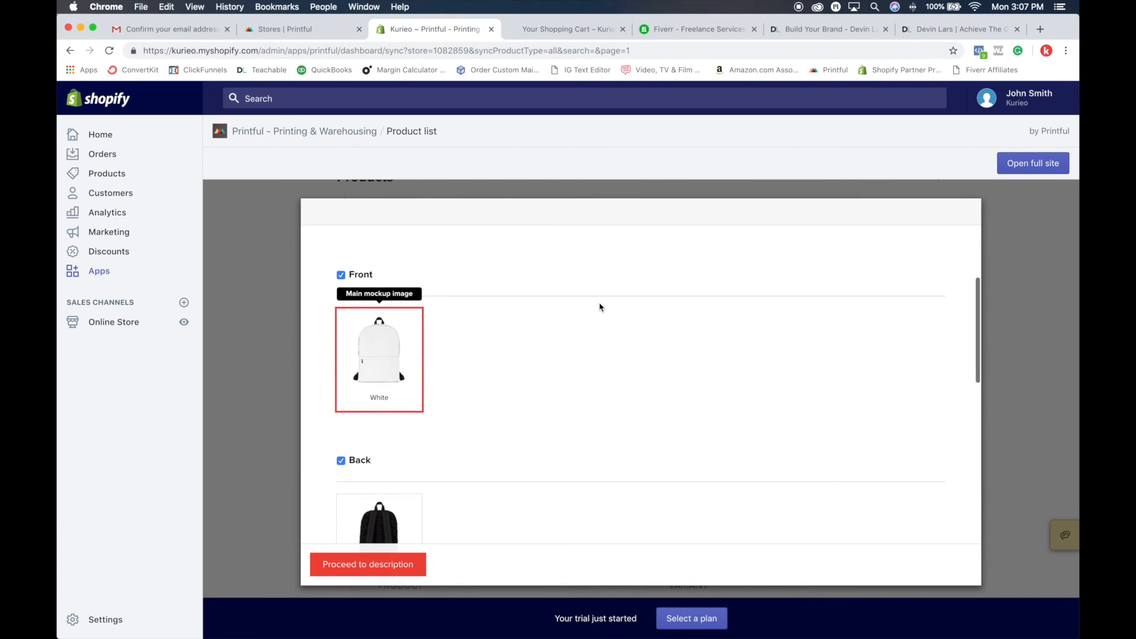
scroll(600, 307, down, 7)
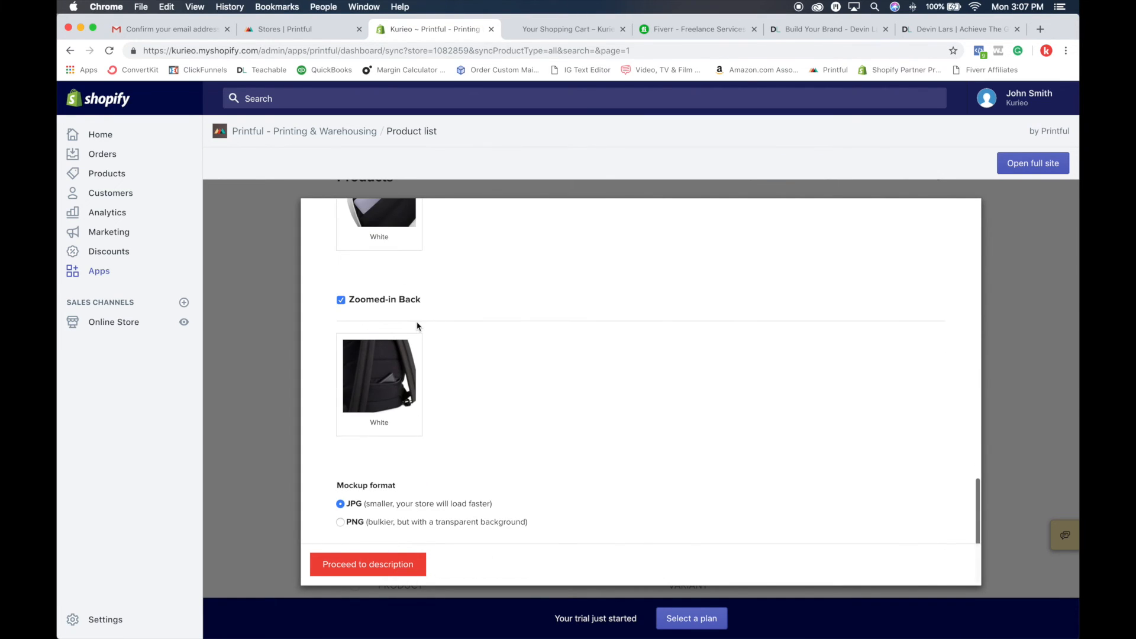
scroll(418, 327, up, 12)
scroll(418, 327, down, 2)
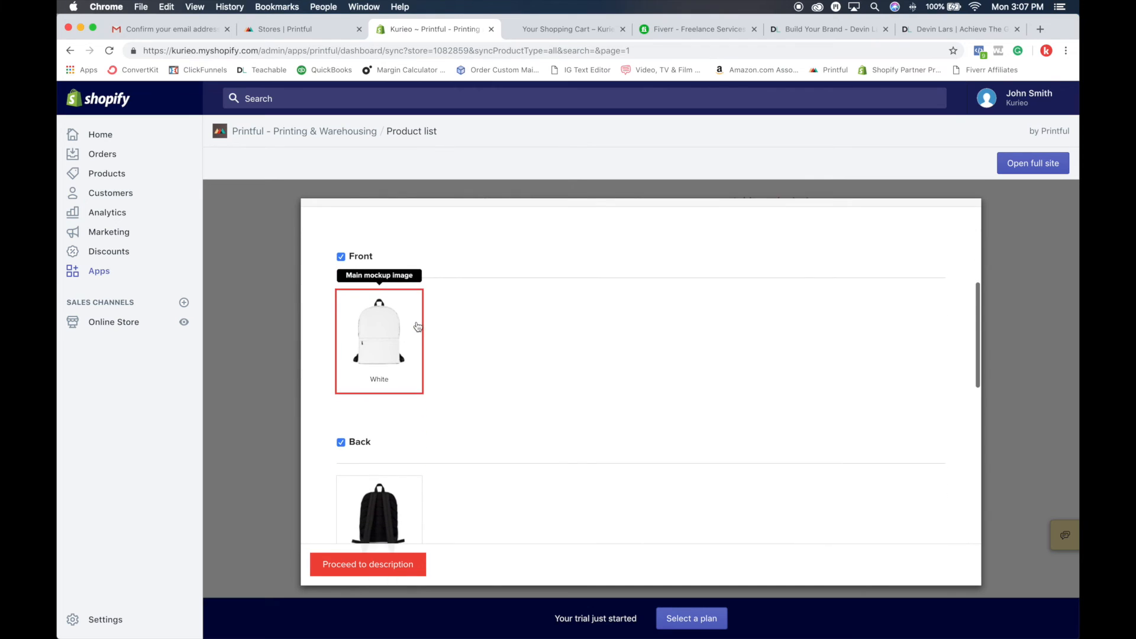
scroll(418, 326, up, 4)
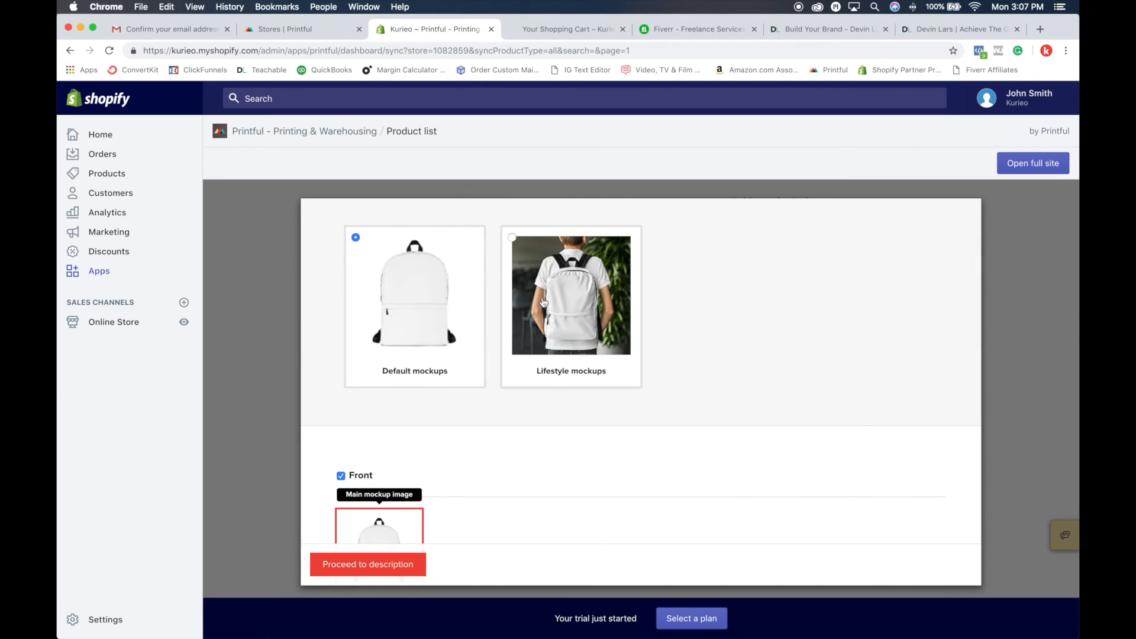
scroll(552, 312, down, 10)
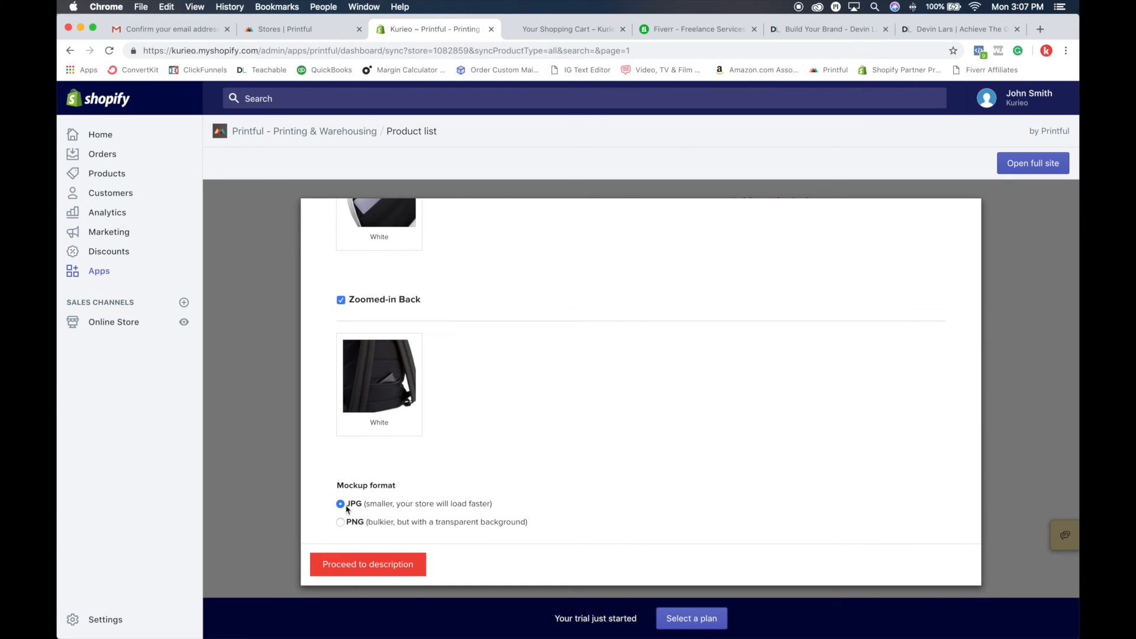
click(383, 567)
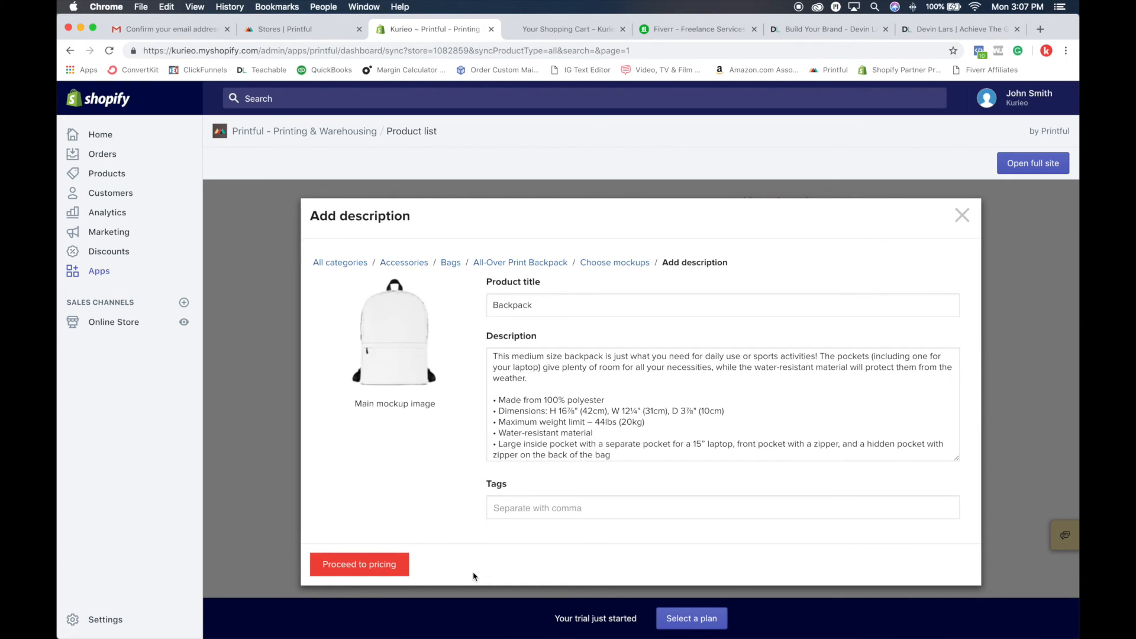
Step: Set the product title to "DEADCLOCK Backpack" and proceed to pricing
double_click(535, 307)
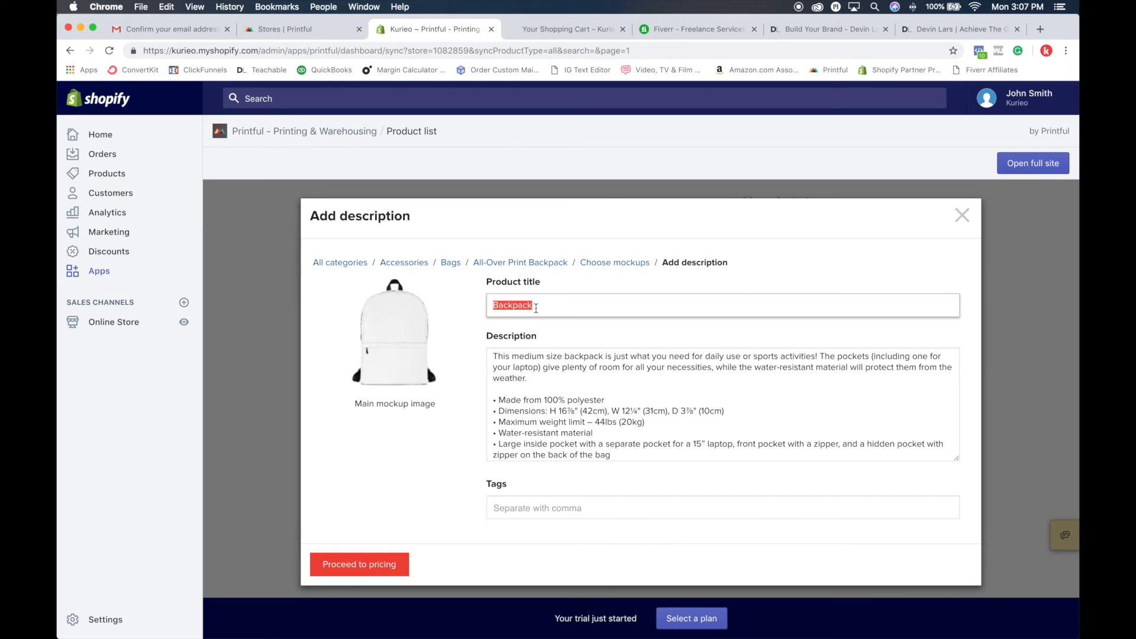
text(DEADCLOCK Backbac)
key(BackSpace)
key(BackSpace)
key(BackSpace)
text(pack)
scroll(548, 385, down, 2)
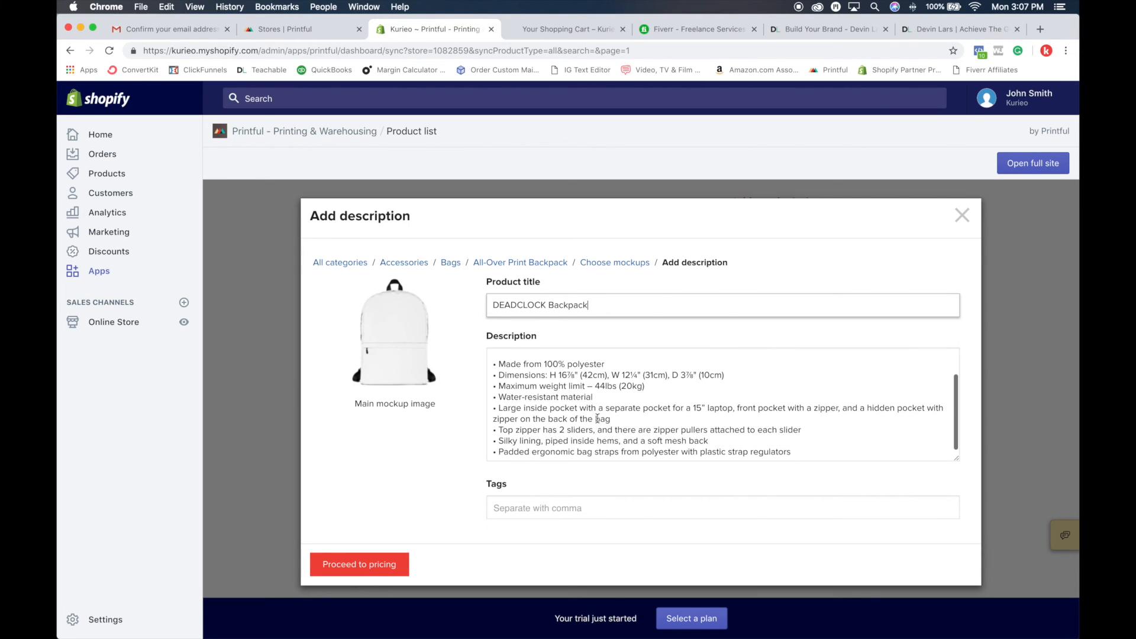
click(384, 565)
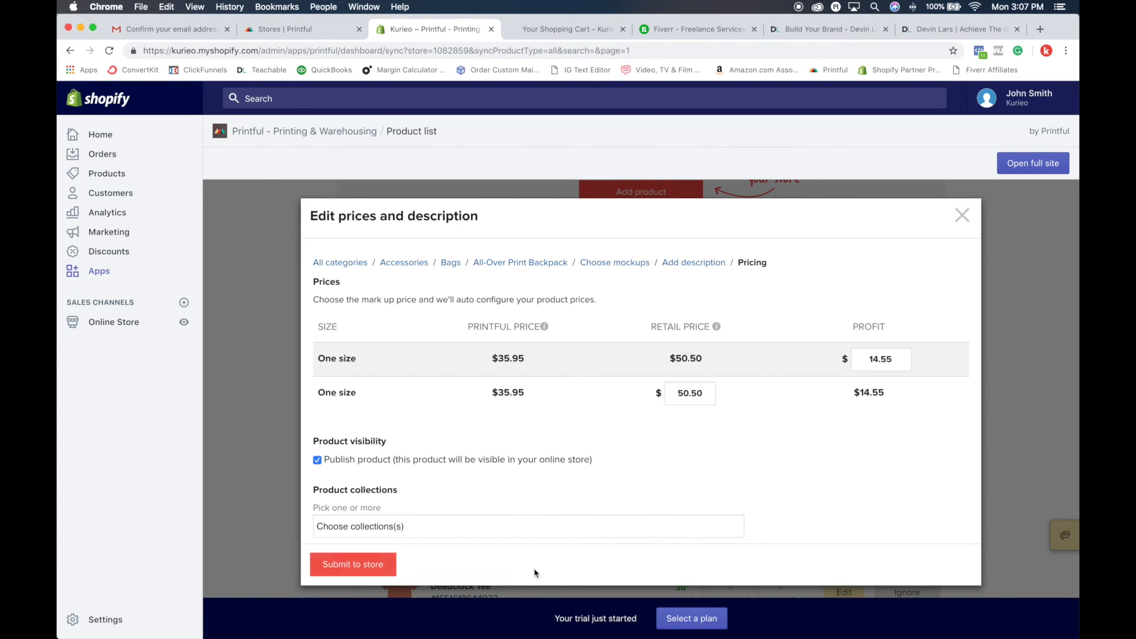
Step: Compare the backpack's Printful and retail prices, and try a retail price of $150
drag(490, 362, 528, 363)
drag(669, 362, 704, 361)
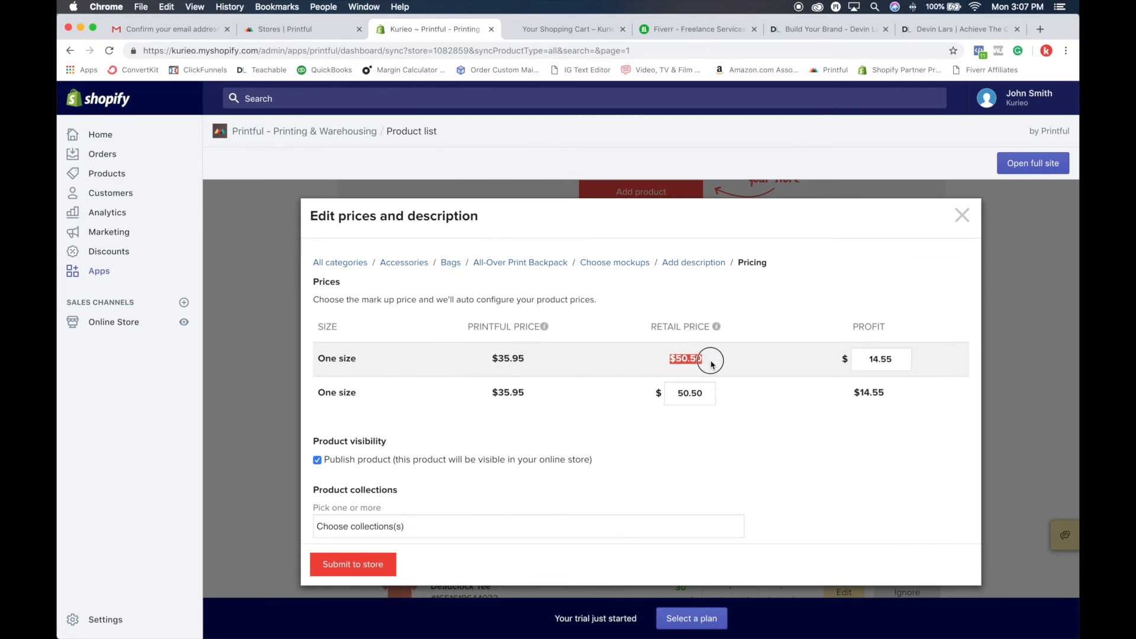
double_click(696, 401)
text(150)
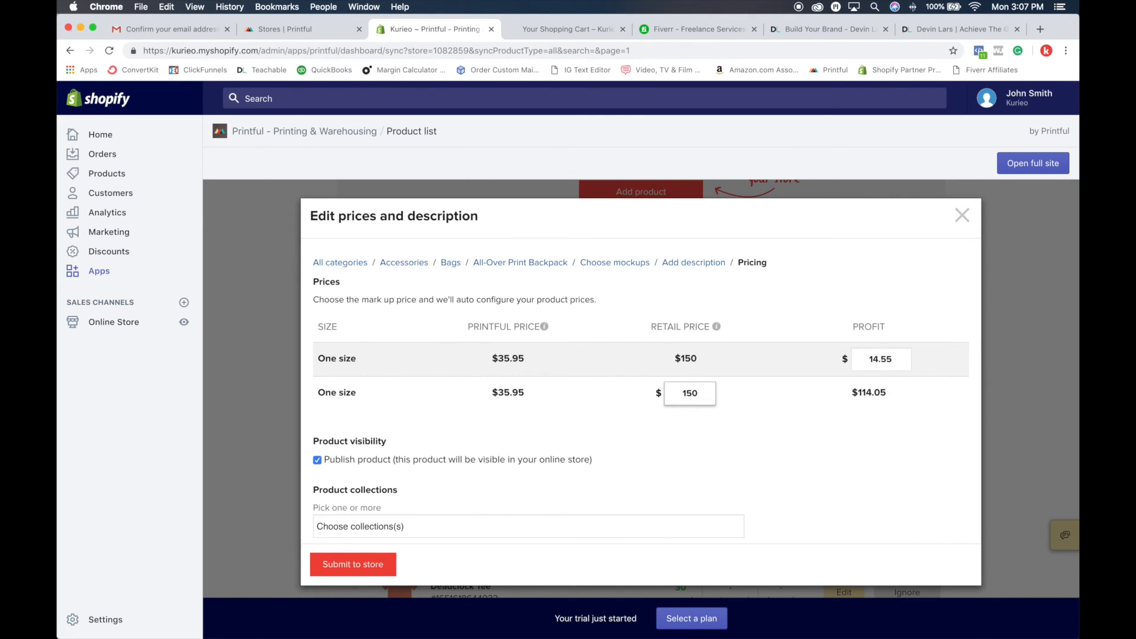
click(711, 428)
Step: Set the backpack's retail price to $75 and submit the product to the store
double_click(698, 390)
text(75)
click(761, 422)
click(726, 430)
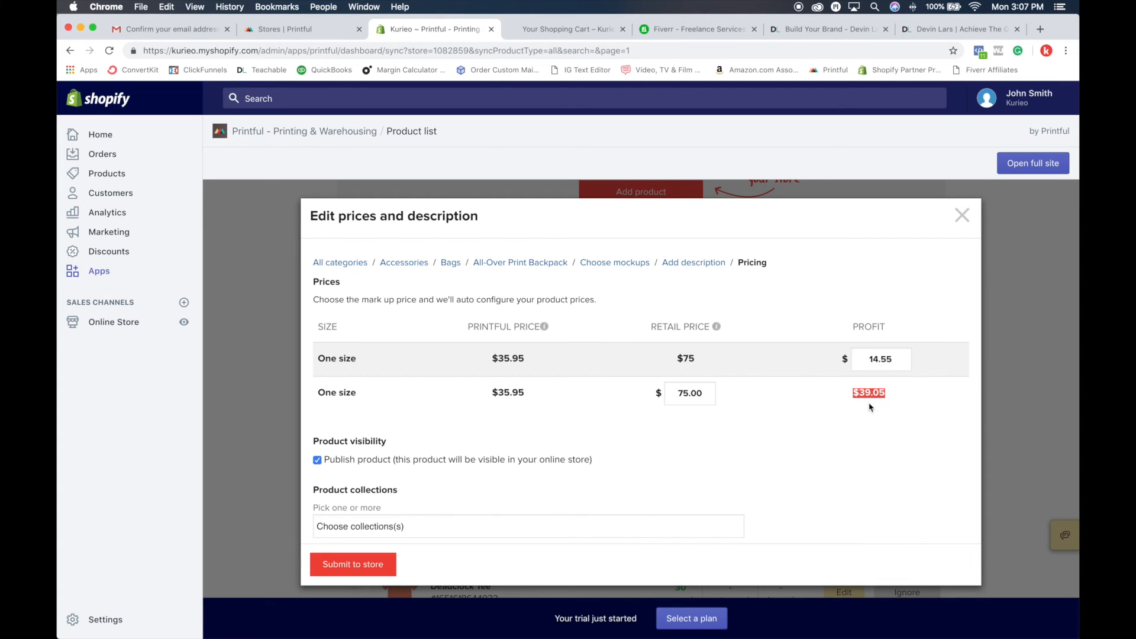
click(374, 566)
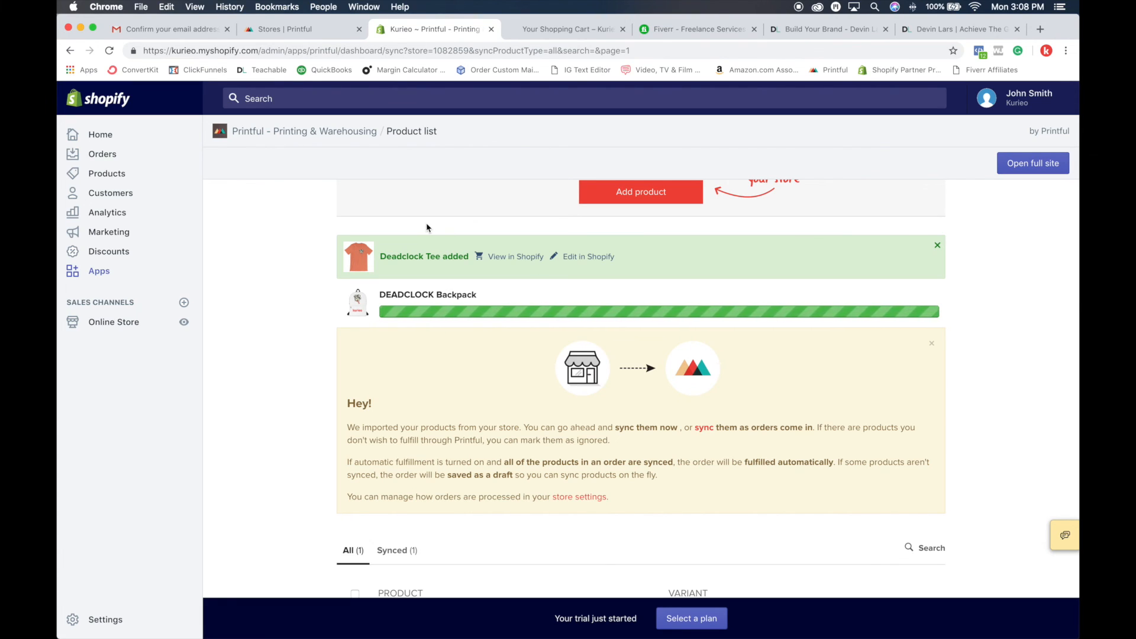
Step: Check the added products' status and view the synced products in the product list
drag(326, 239, 888, 246)
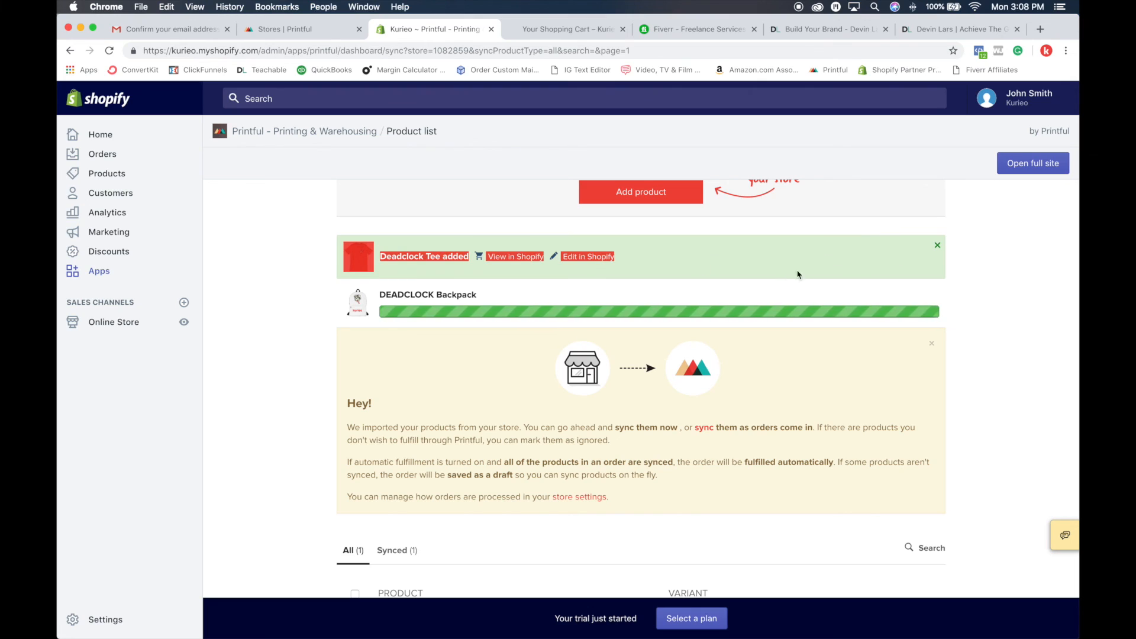
click(738, 258)
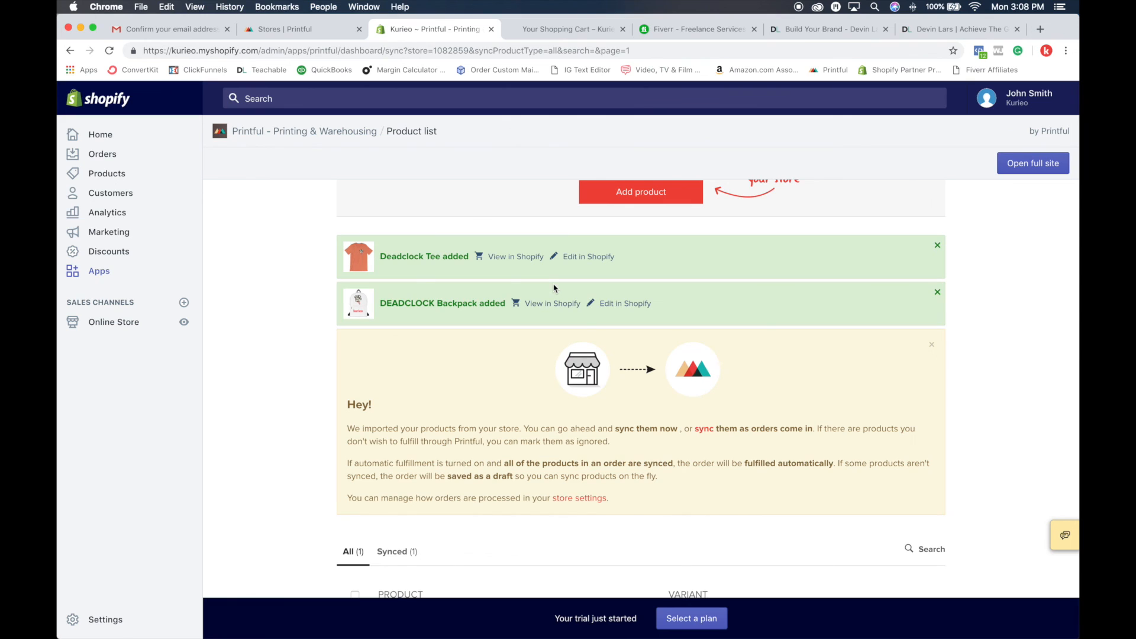
scroll(480, 301, down, 5)
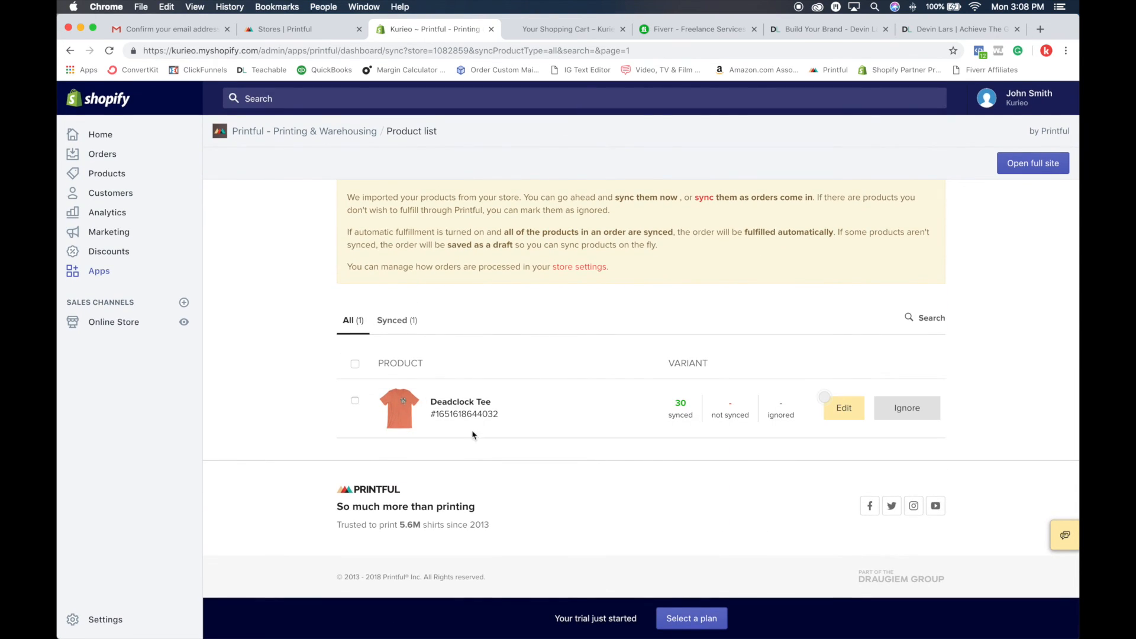
click(396, 320)
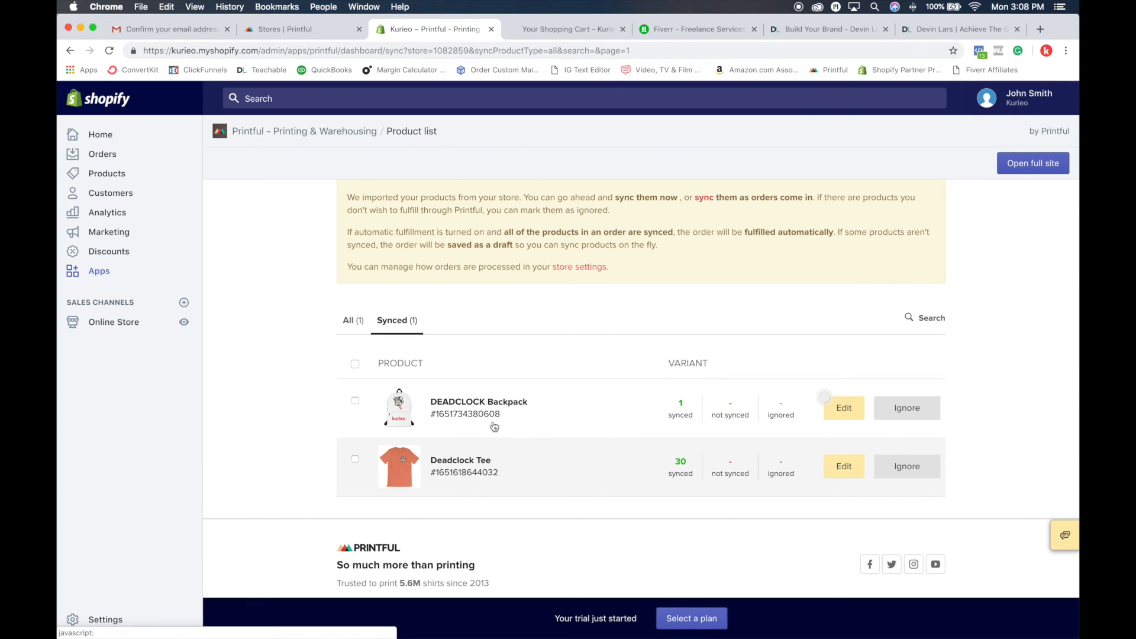
Step: Open the DEADCLOCK Backpack's product page in the online store from the added-products notice and view its angled mockup
scroll(458, 423, up, 6)
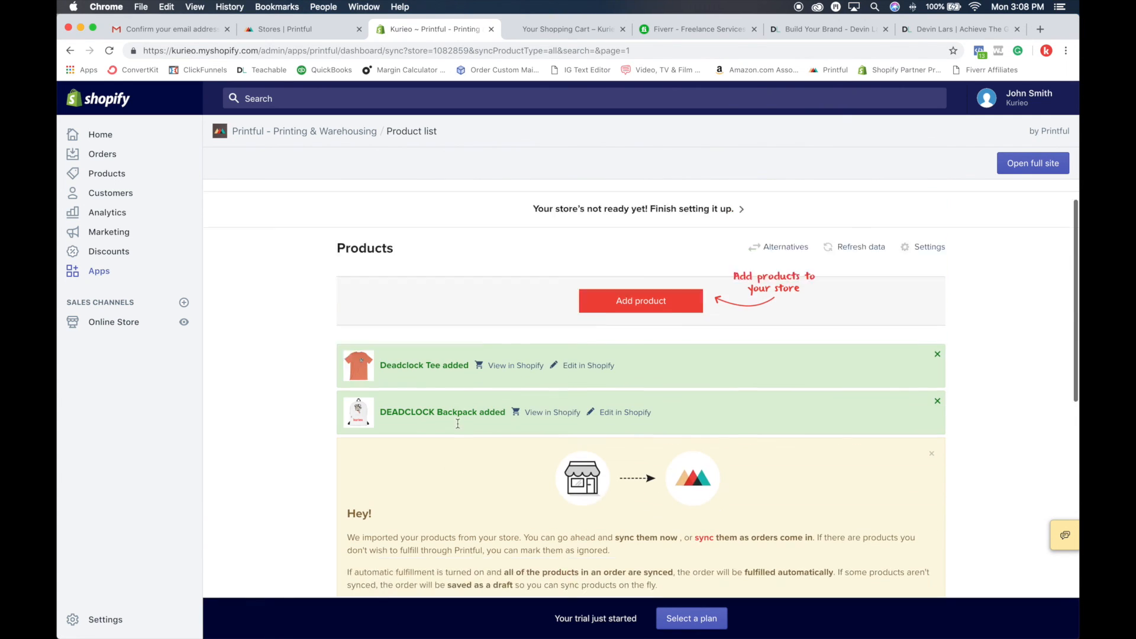
click(550, 458)
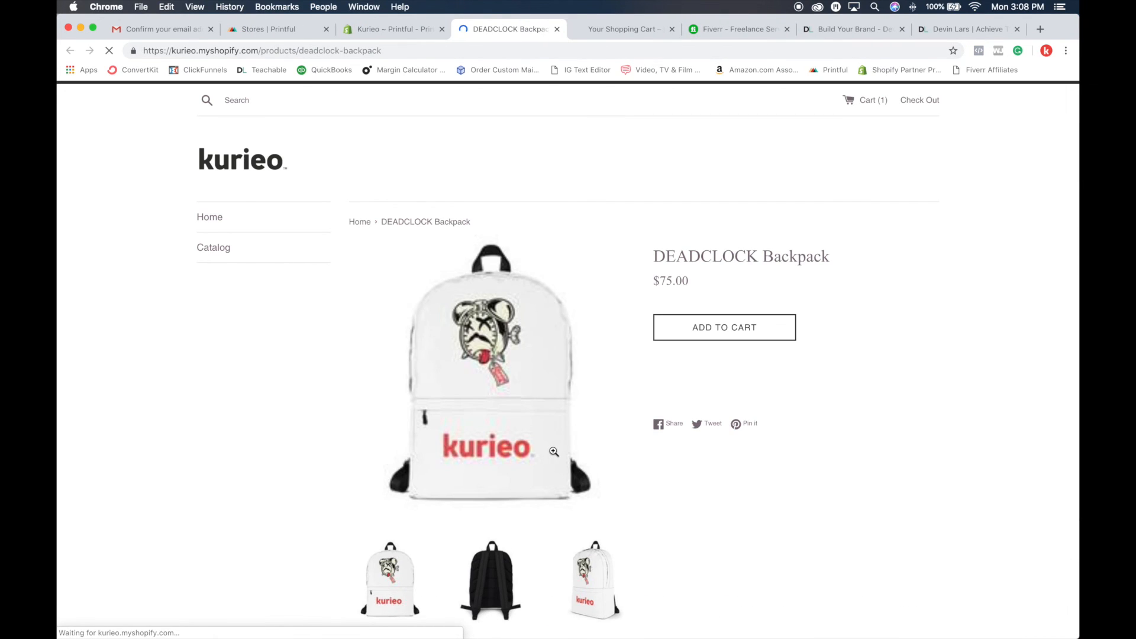
scroll(554, 451, down, 5)
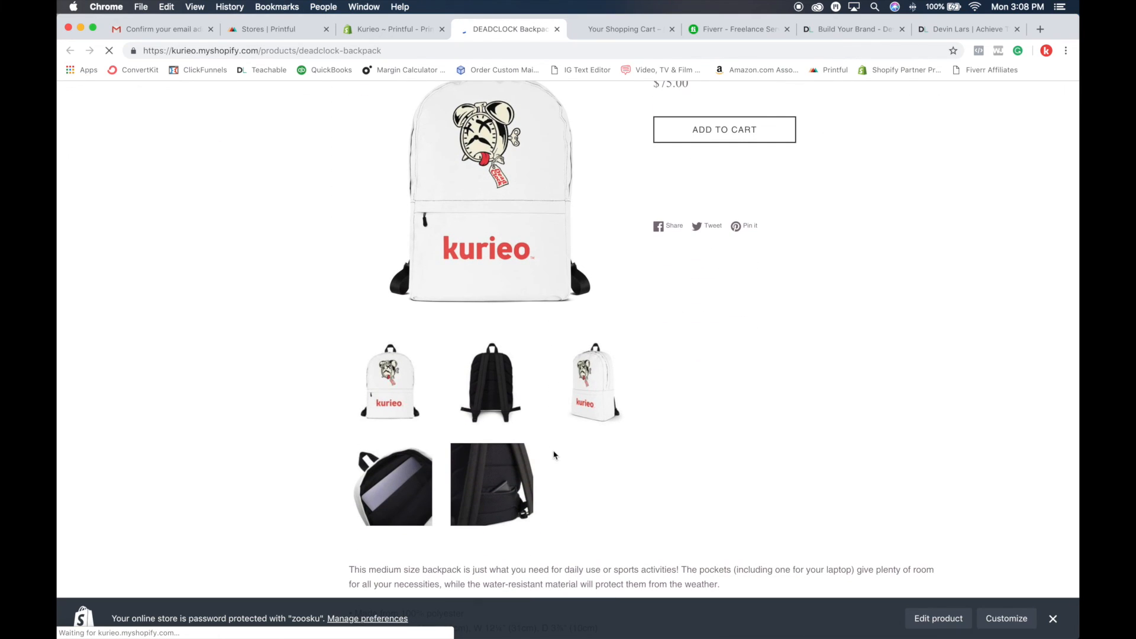
click(596, 388)
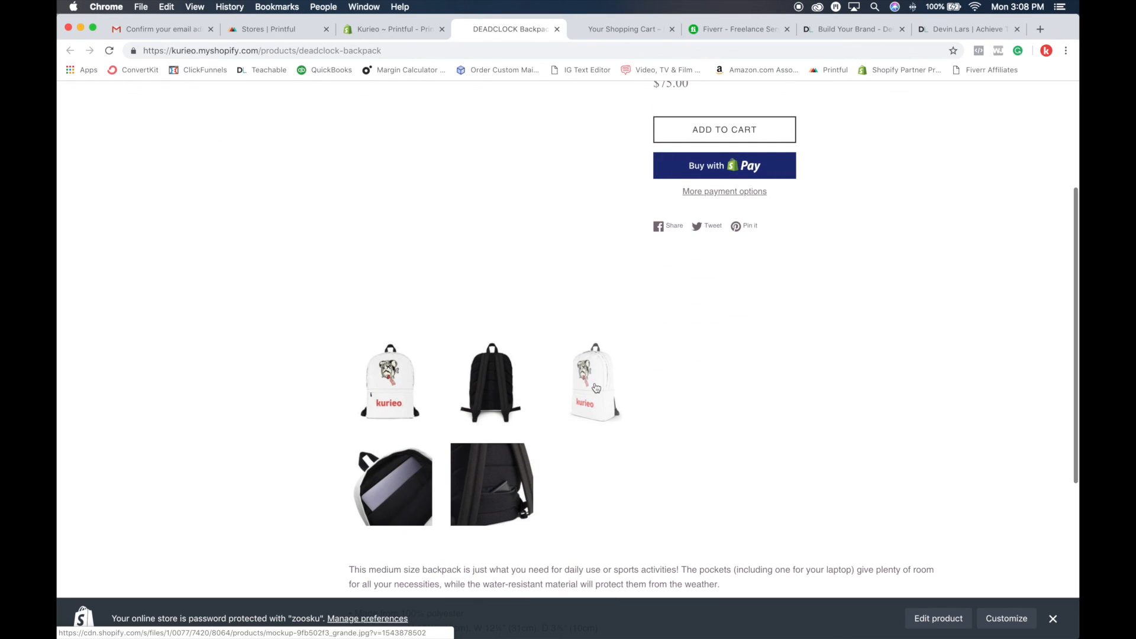
scroll(596, 388, up, 1)
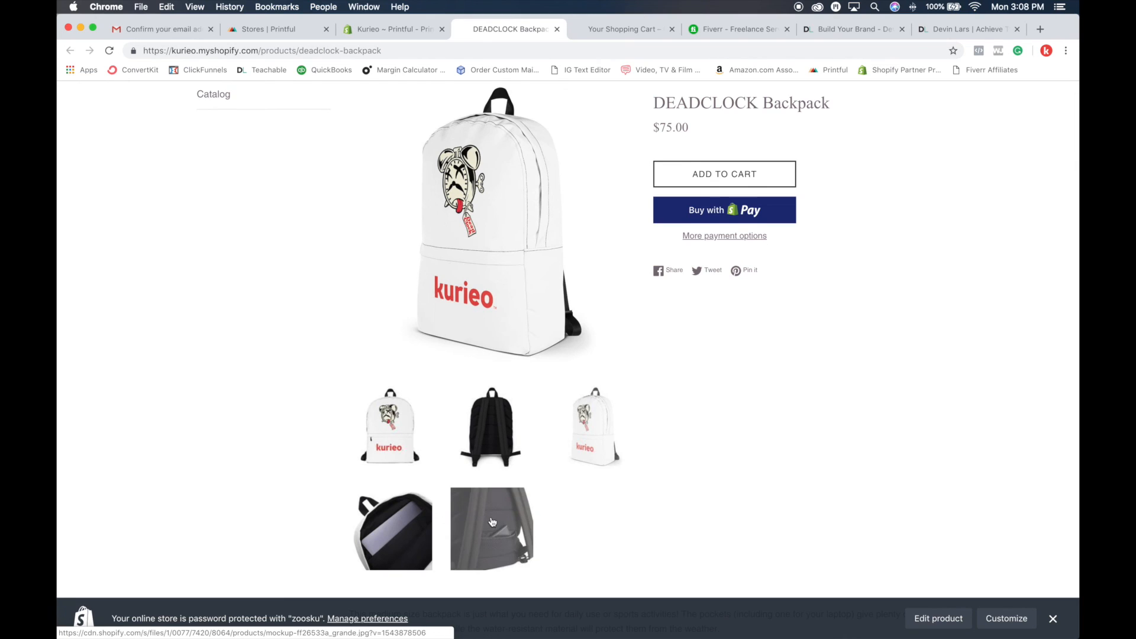
Step: Browse the backpack's rear pocket, laptop compartment, front and back mockups, ending on the angled view
click(492, 522)
click(392, 528)
click(395, 455)
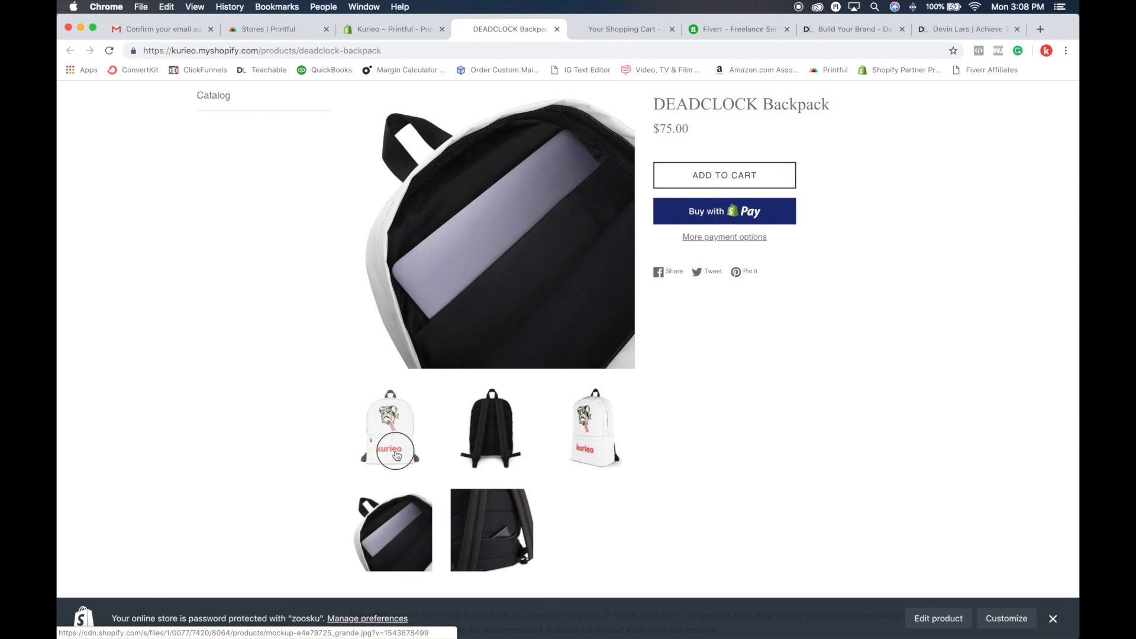
click(491, 438)
click(577, 440)
scroll(595, 447, up, 3)
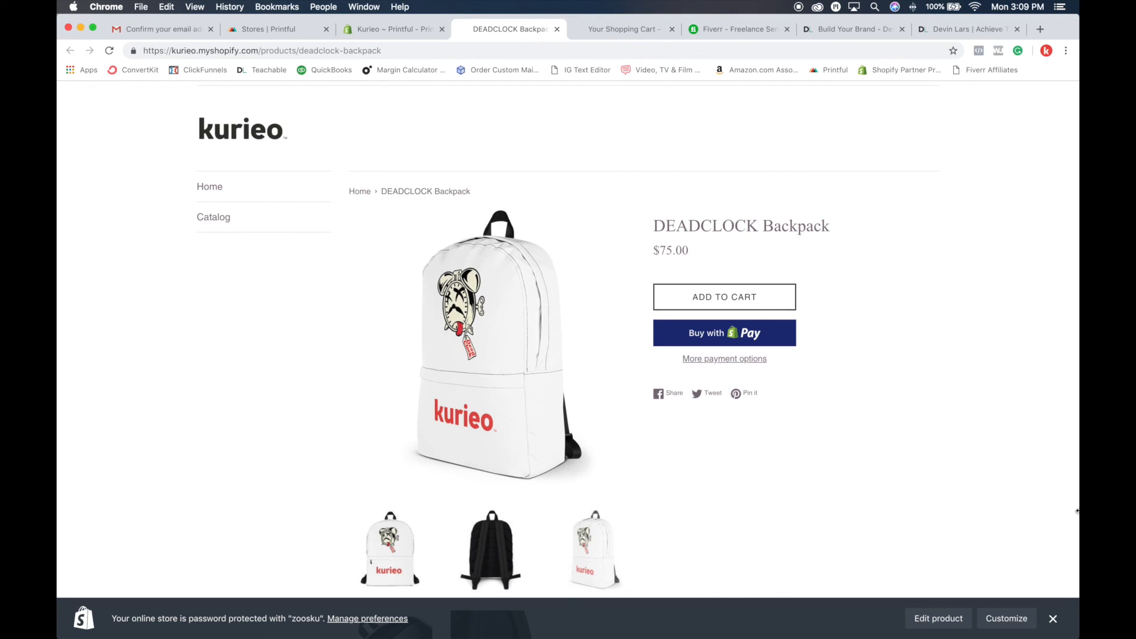
Step: Show the backpack's front mockup and review the product description on its store page
scroll(702, 452, down, 3)
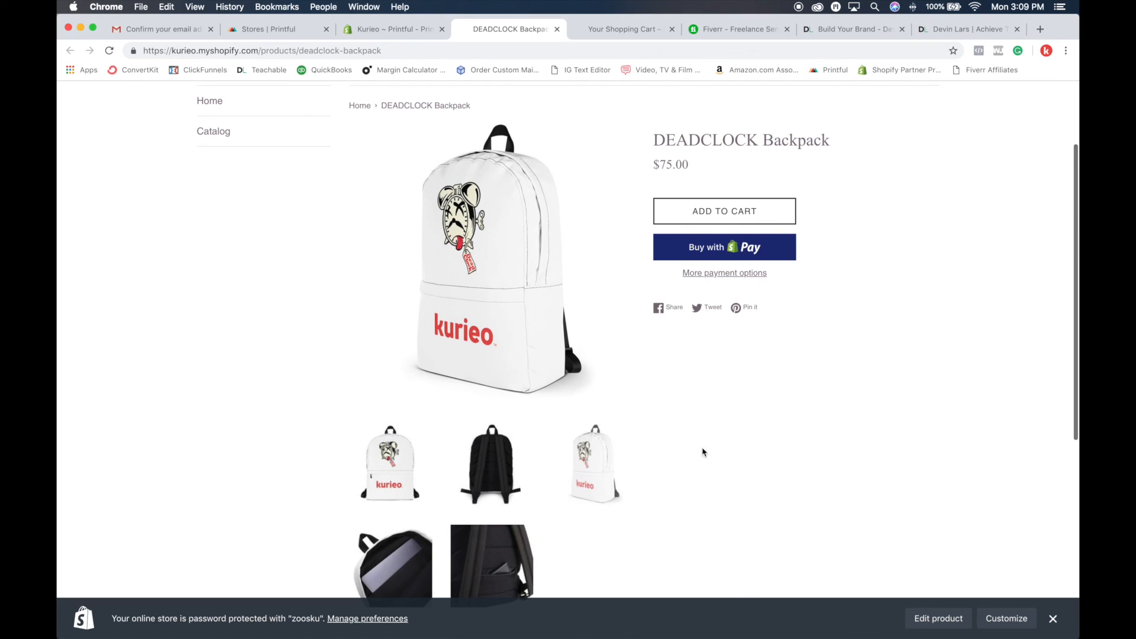
click(397, 477)
scroll(851, 507, down, 6)
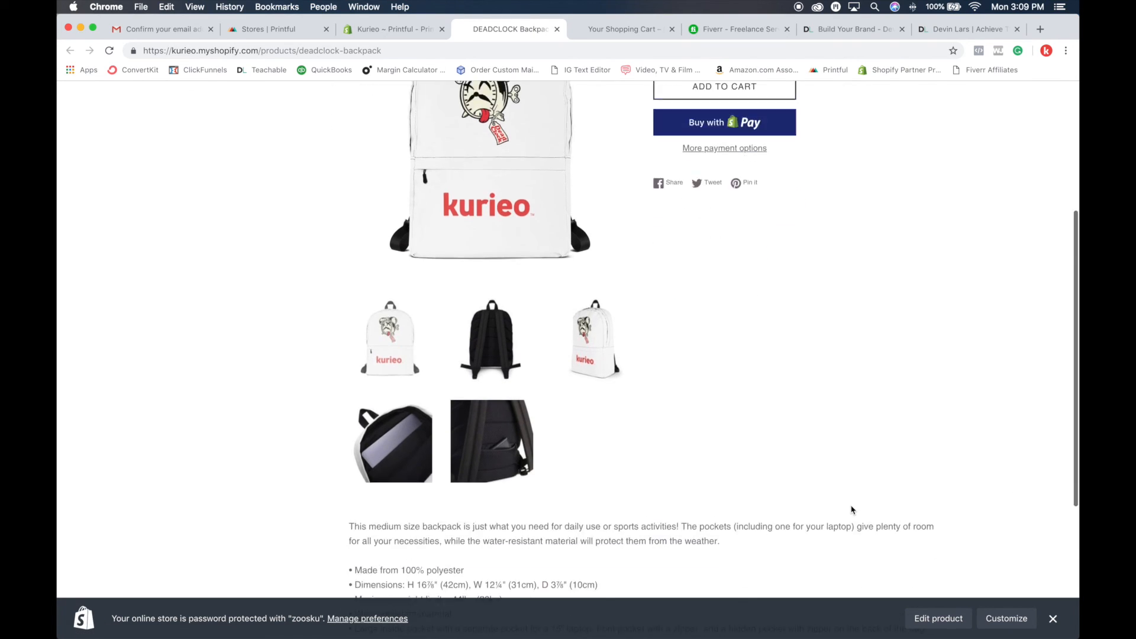
scroll(852, 509, up, 8)
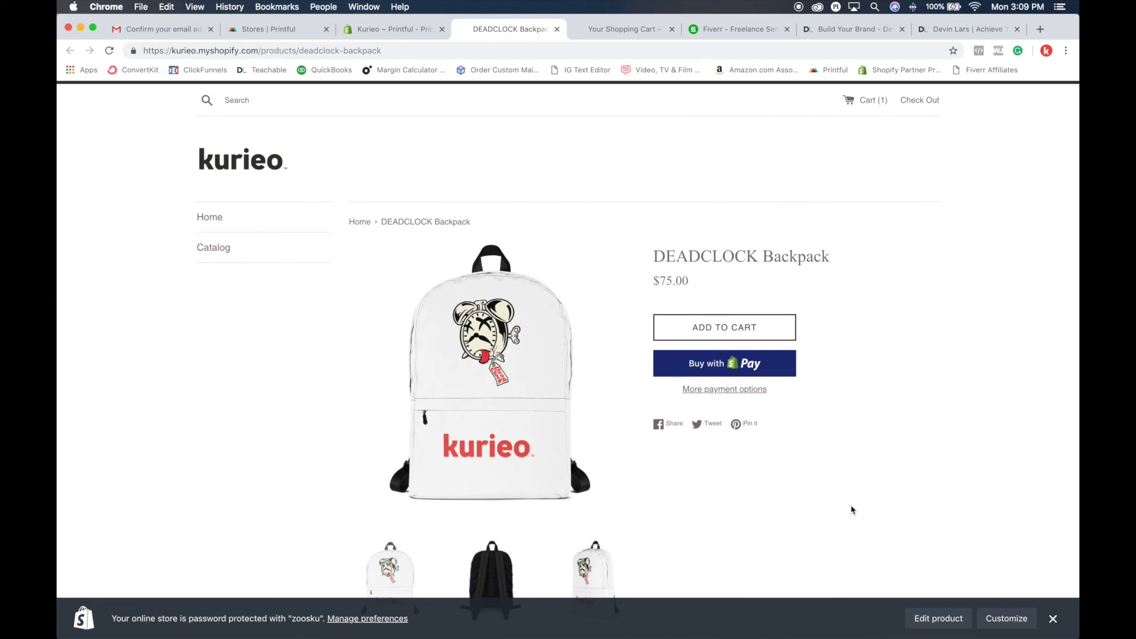
scroll(855, 497, down, 3)
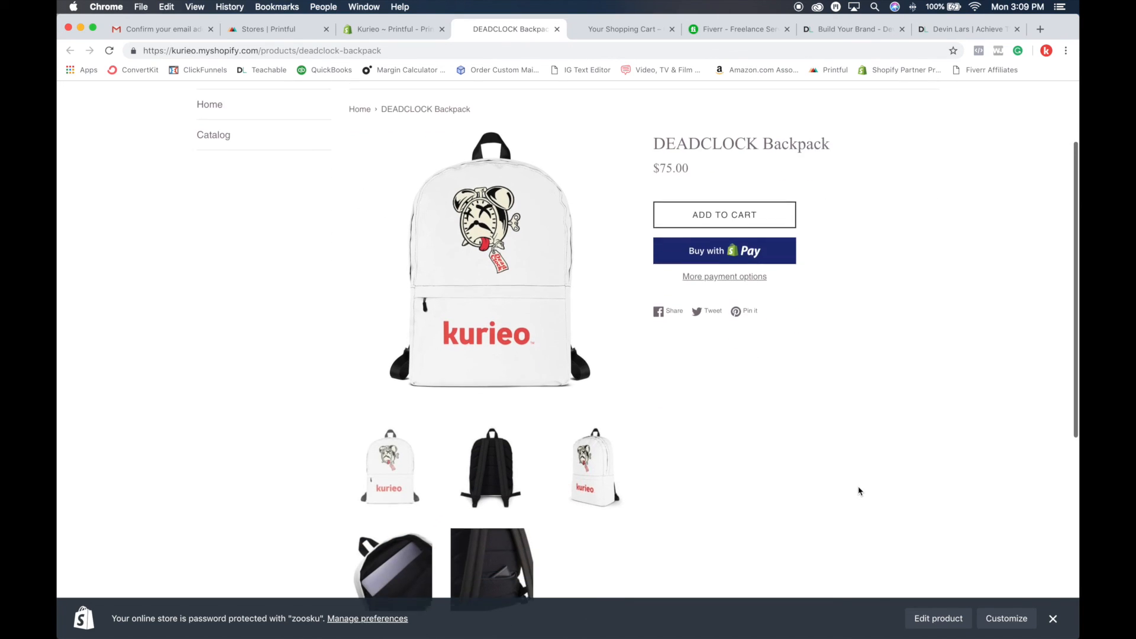
scroll(852, 491, up, 4)
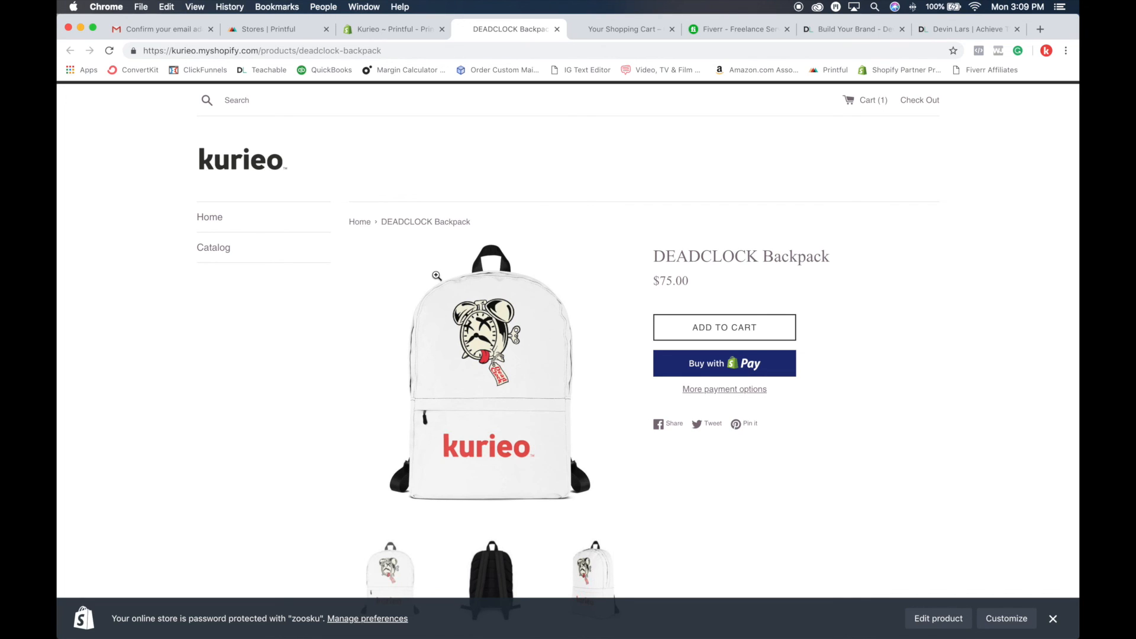
Step: View the home page's featured collection and the full product catalog in the storefront, hiding the store preview bar
click(285, 160)
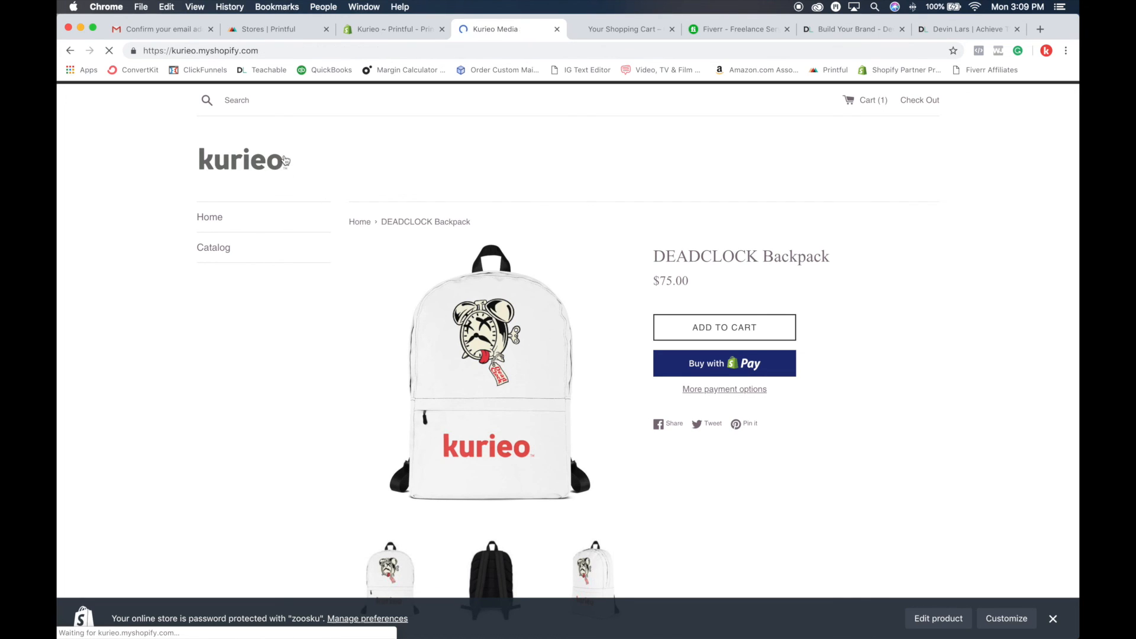
scroll(651, 211, down, 2)
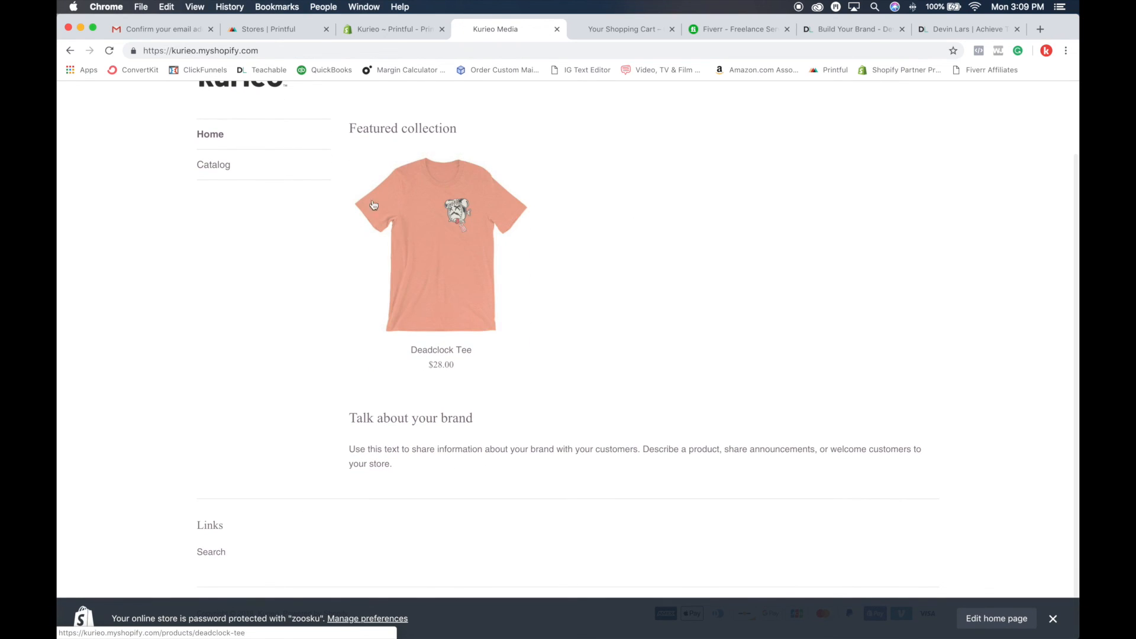
click(223, 171)
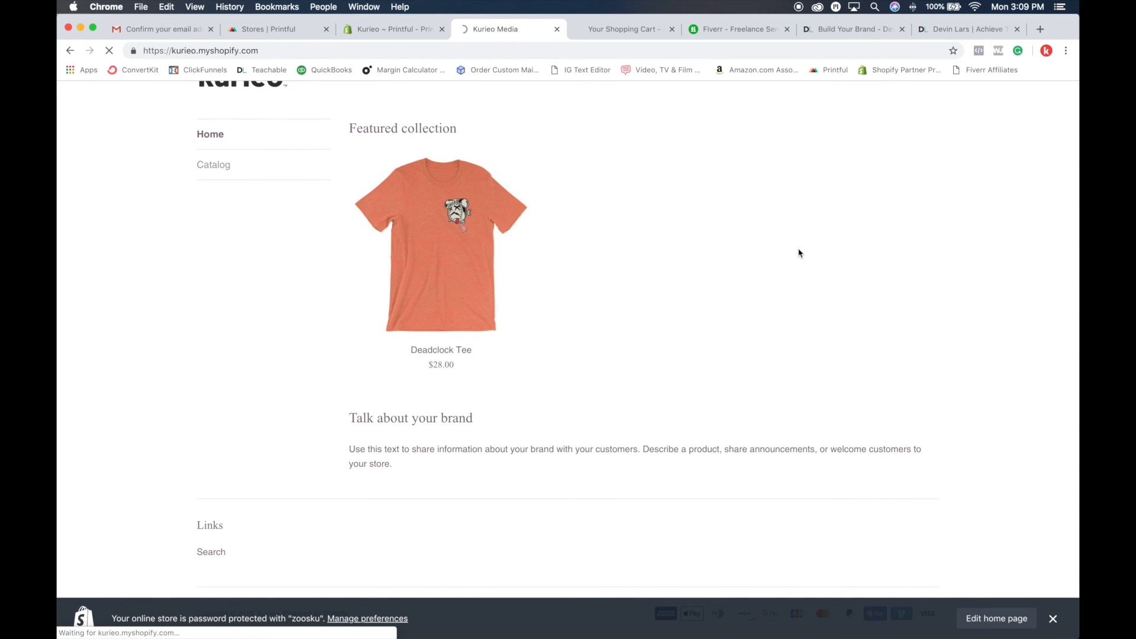
scroll(798, 253, up, 2)
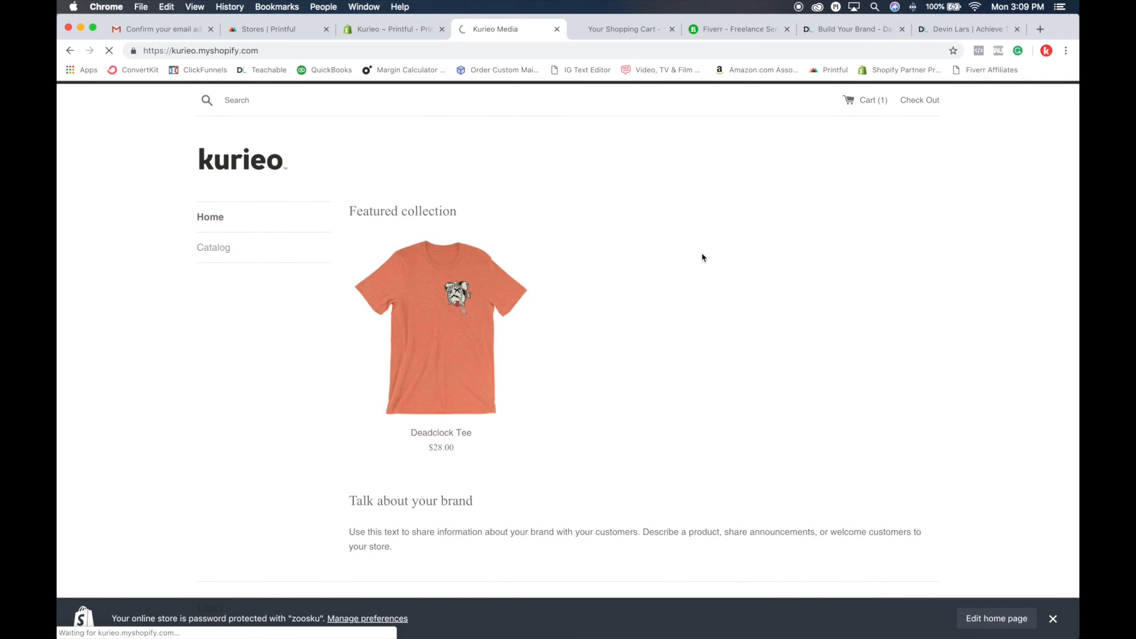
click(1053, 619)
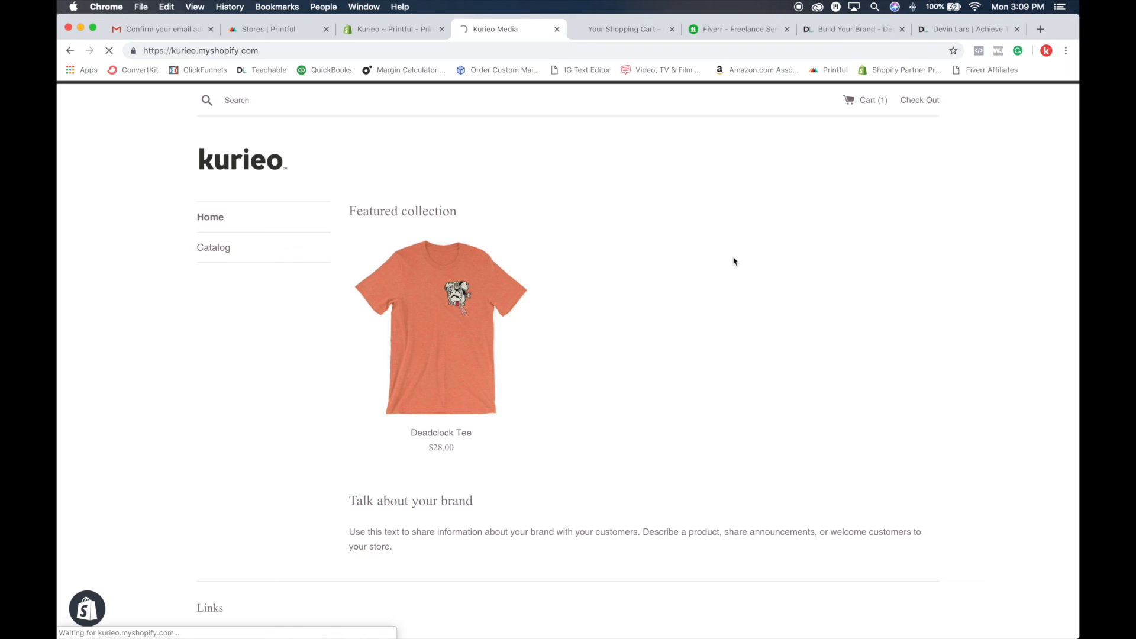
scroll(734, 261, down, 3)
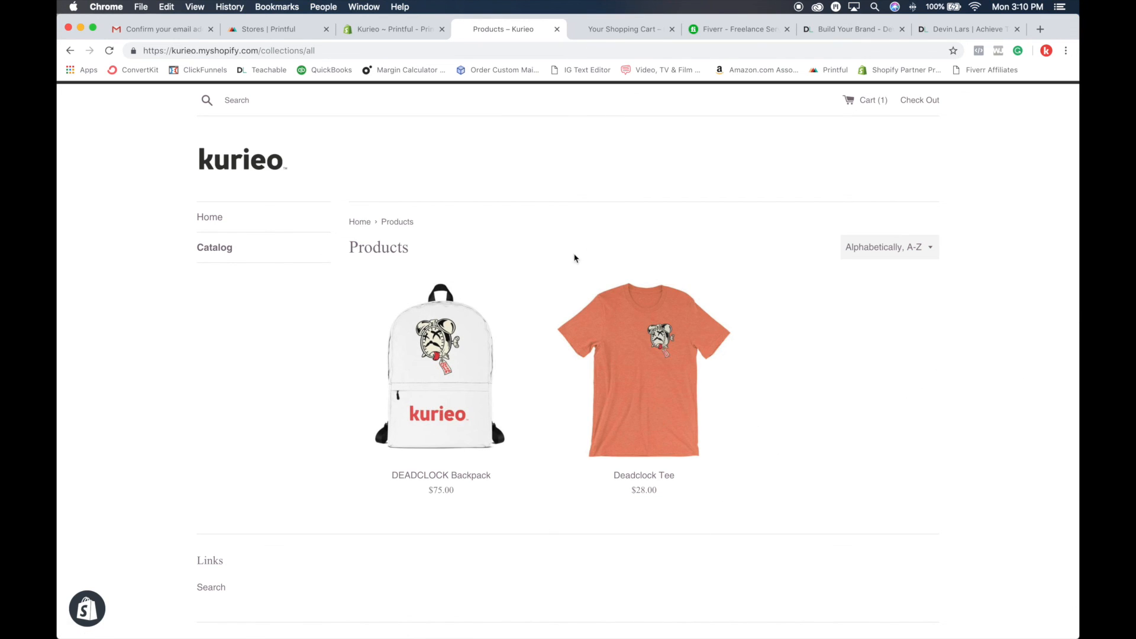
scroll(846, 220, down, 3)
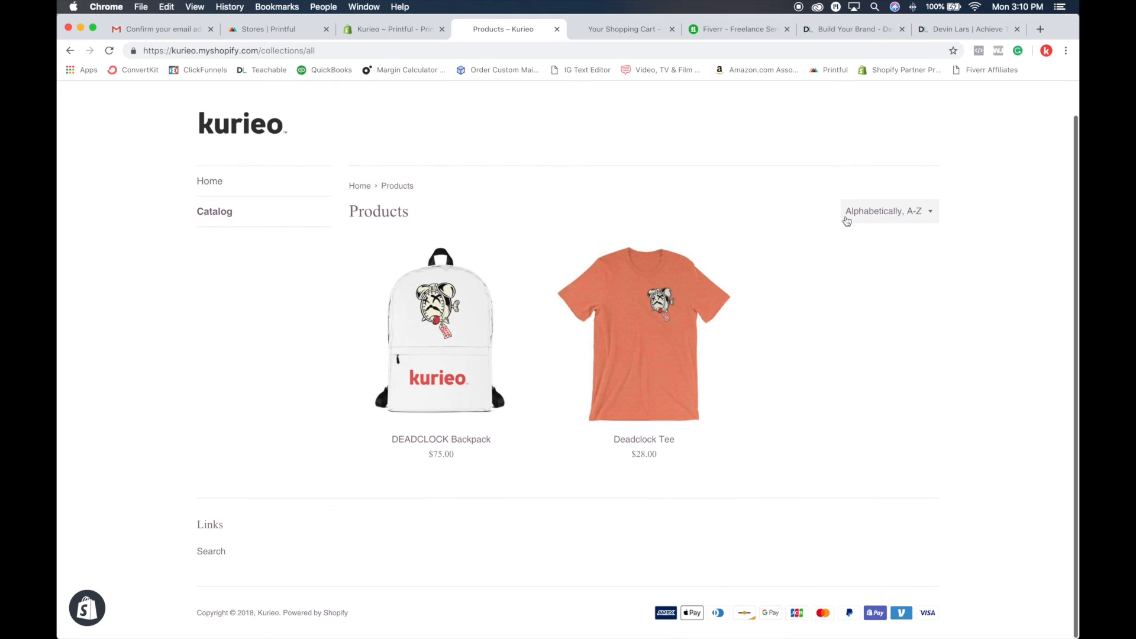
scroll(846, 220, up, 3)
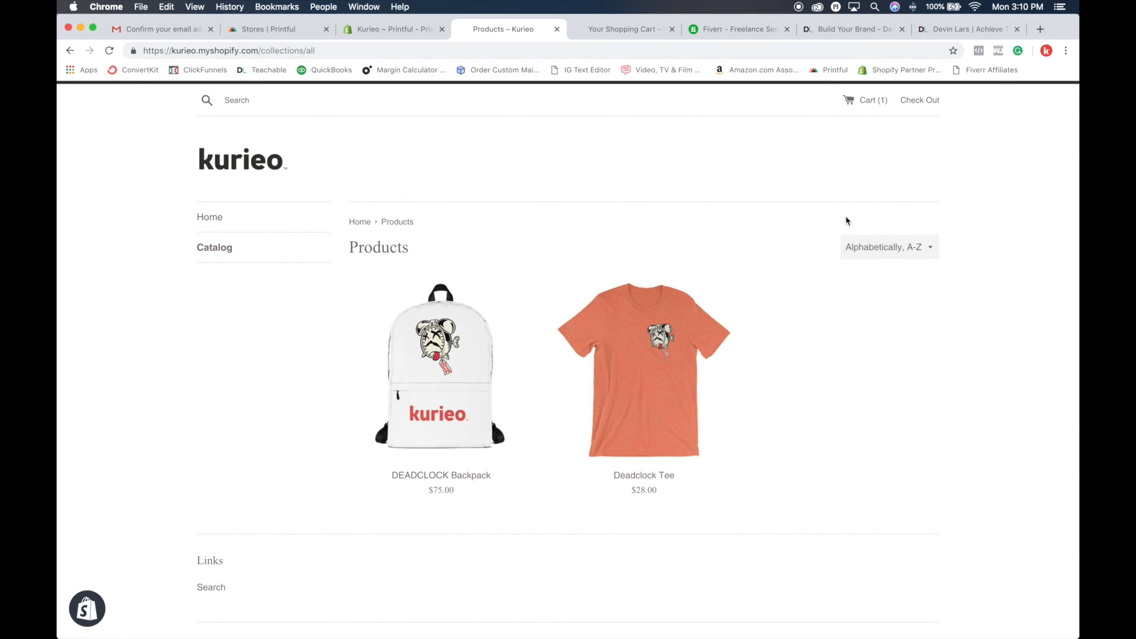